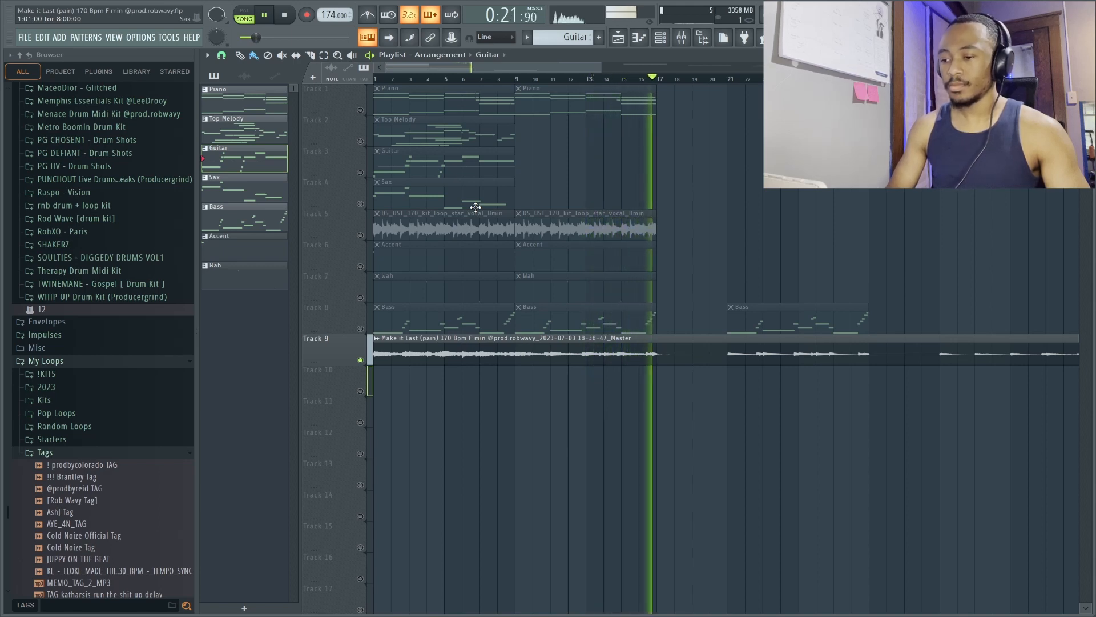
Stop the song playback and open the Piano pattern in the piano roll to examine its chords and bass notes.
{"action": "key", "text": "space"}
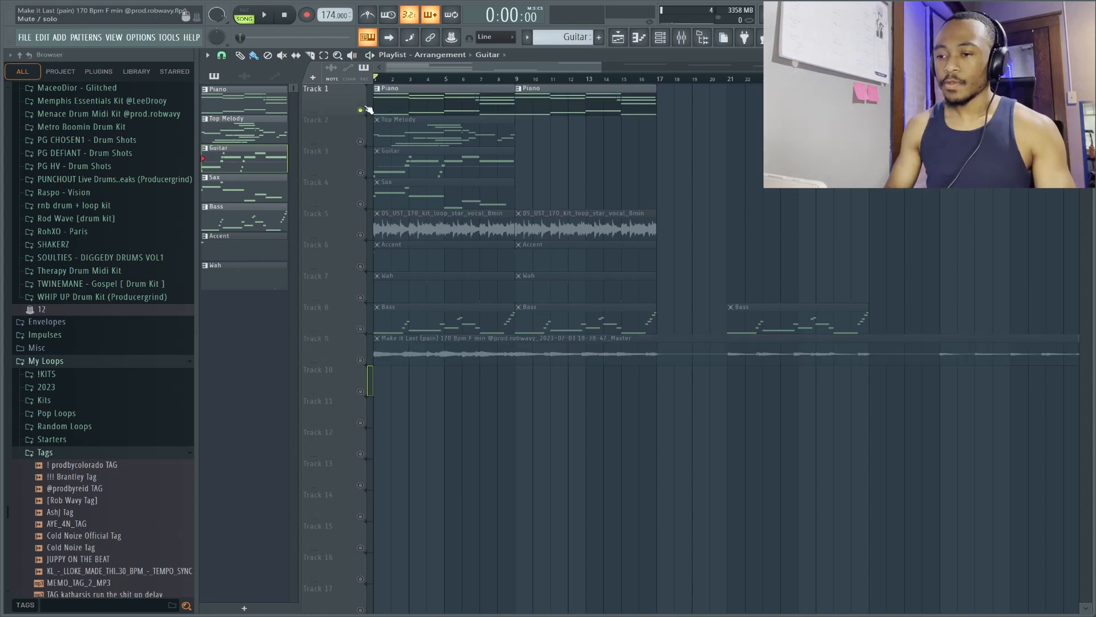
{"action": "left_click", "coordinate": [418, 107]}
{"action": "left_click", "coordinate": [404, 106]}
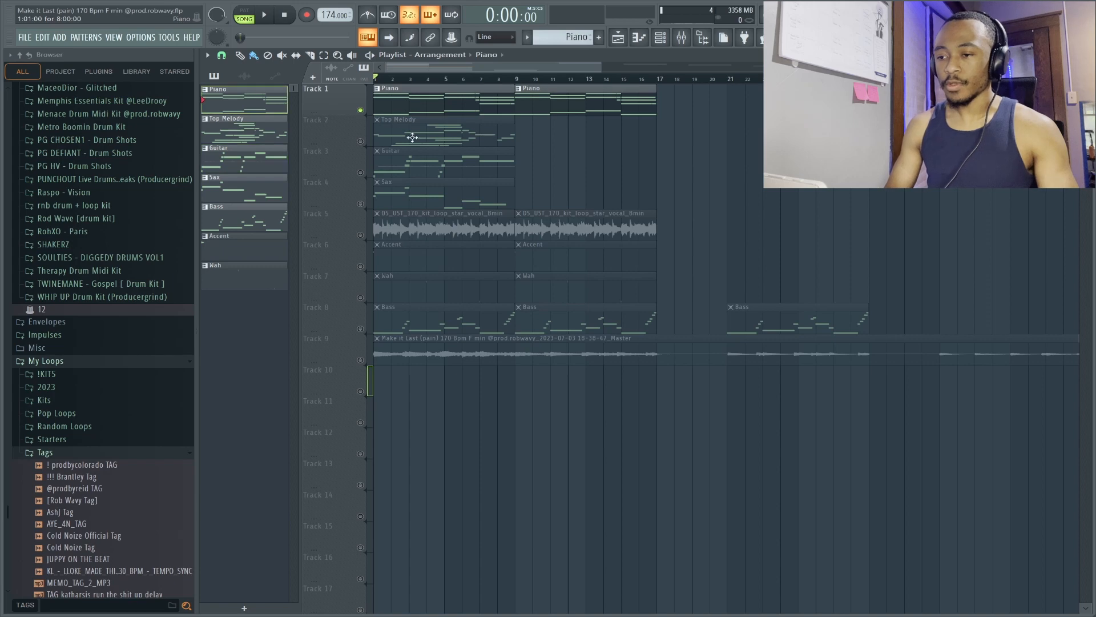
{"action": "key", "text": "F7"}
{"action": "scroll", "coordinate": [409, 218], "scroll_direction": "left", "scroll_amount": 2}
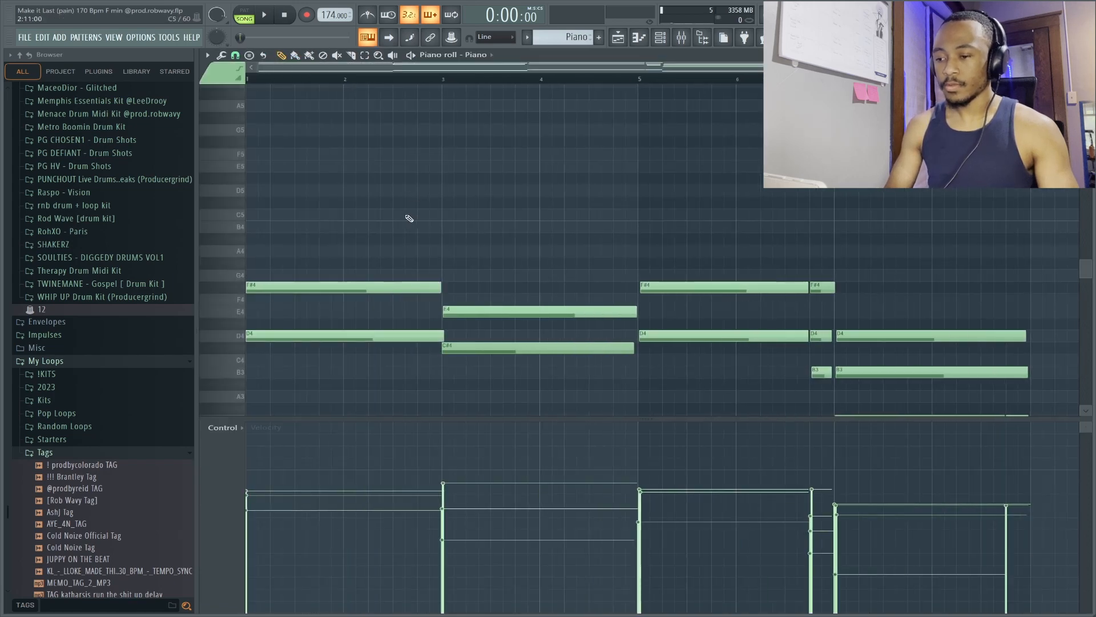
{"action": "scroll", "coordinate": [408, 218], "scroll_direction": "down", "scroll_amount": 4}
{"action": "scroll", "coordinate": [409, 218], "scroll_direction": "down", "scroll_amount": 2}
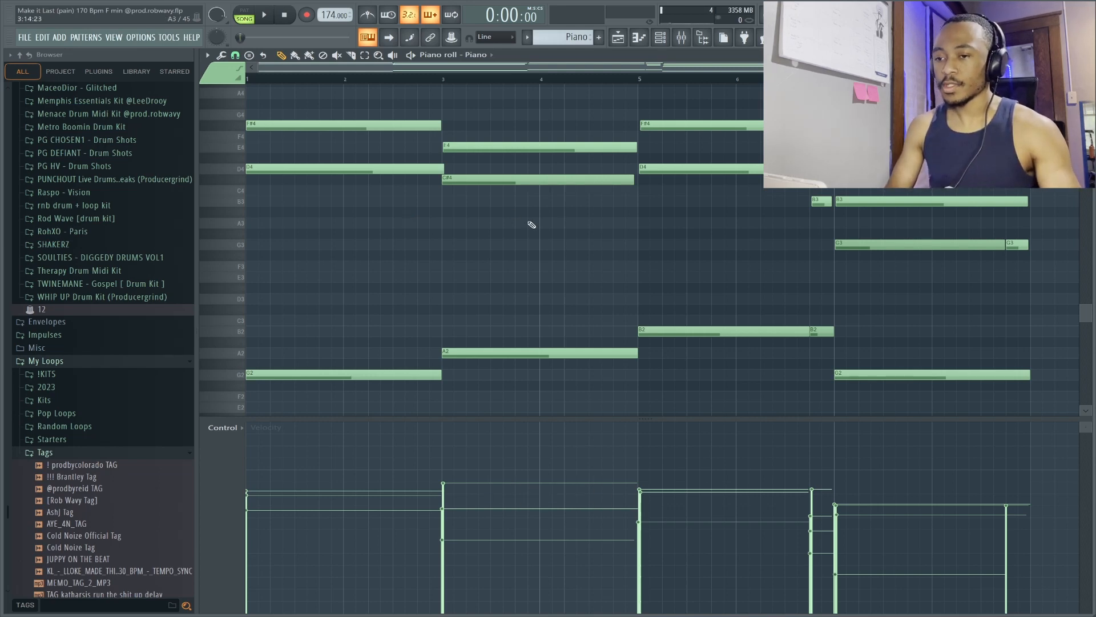
Play the Piano pattern on its own, select the short passing chord just before bar 7, and return to the playlist.
{"action": "key", "text": "l"}
{"action": "key", "text": "space"}
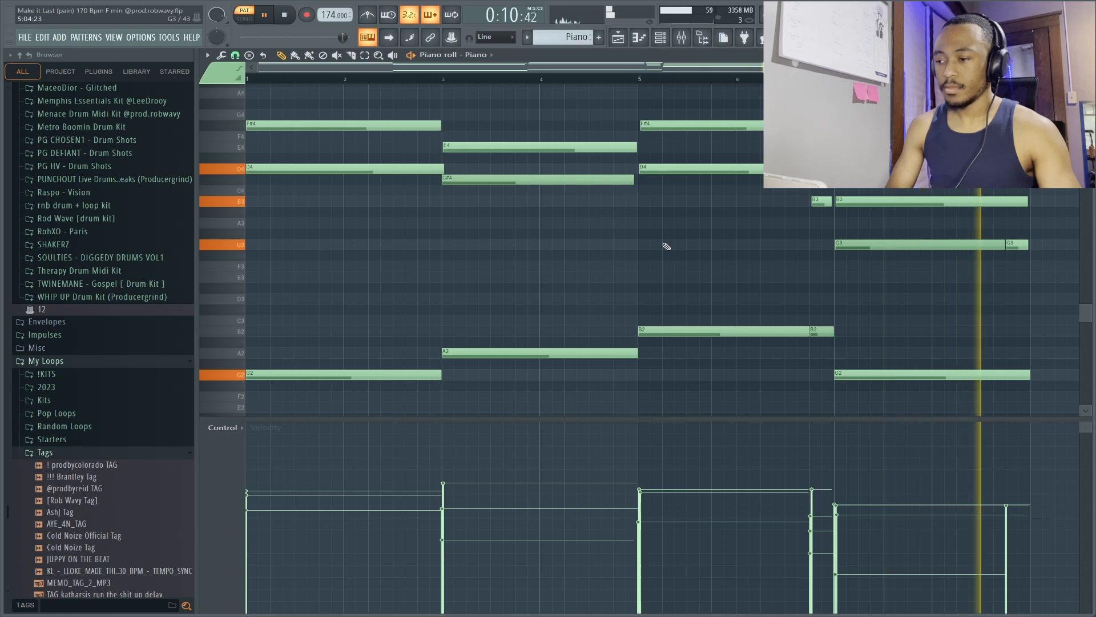
{"action": "key", "text": "space"}
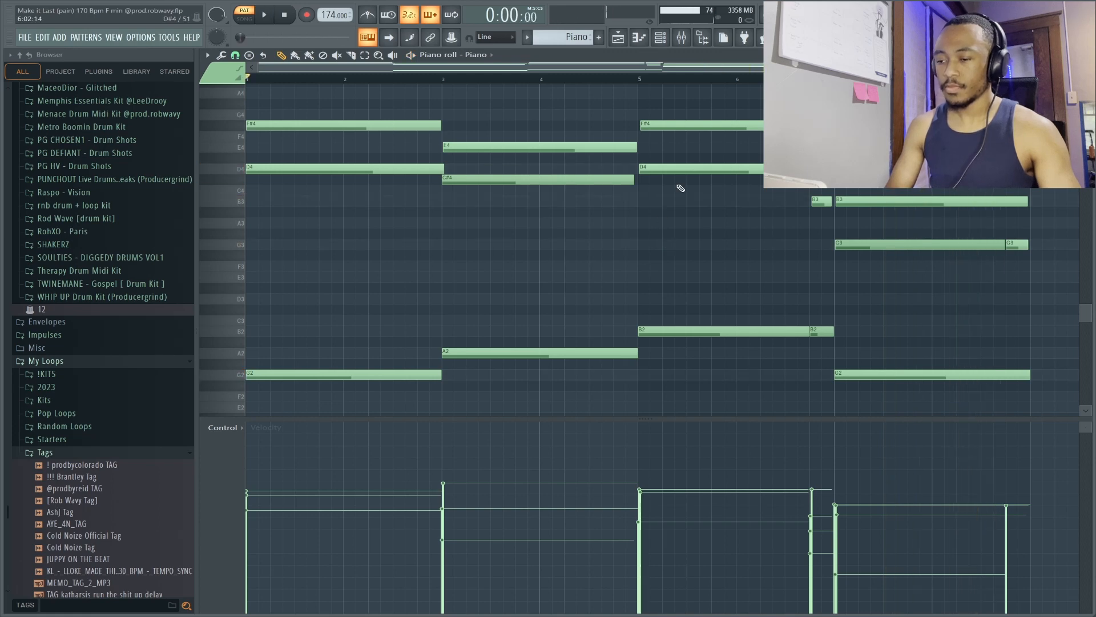
{"action": "left_click_drag", "start_coordinate": [825, 116], "coordinate": [829, 343]}
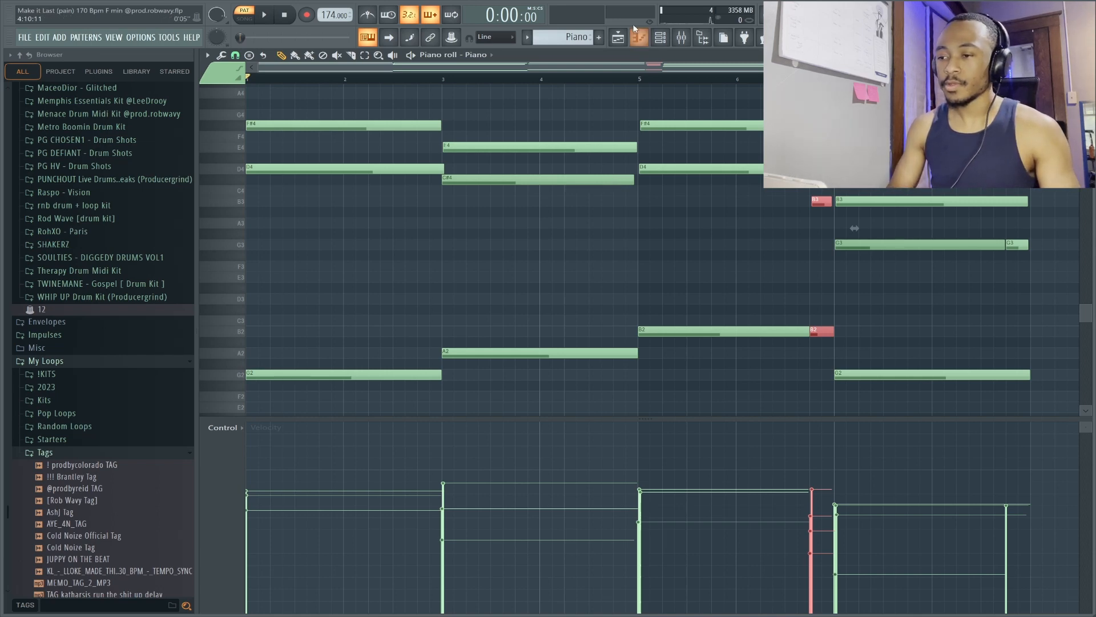
{"action": "left_click", "coordinate": [618, 38]}
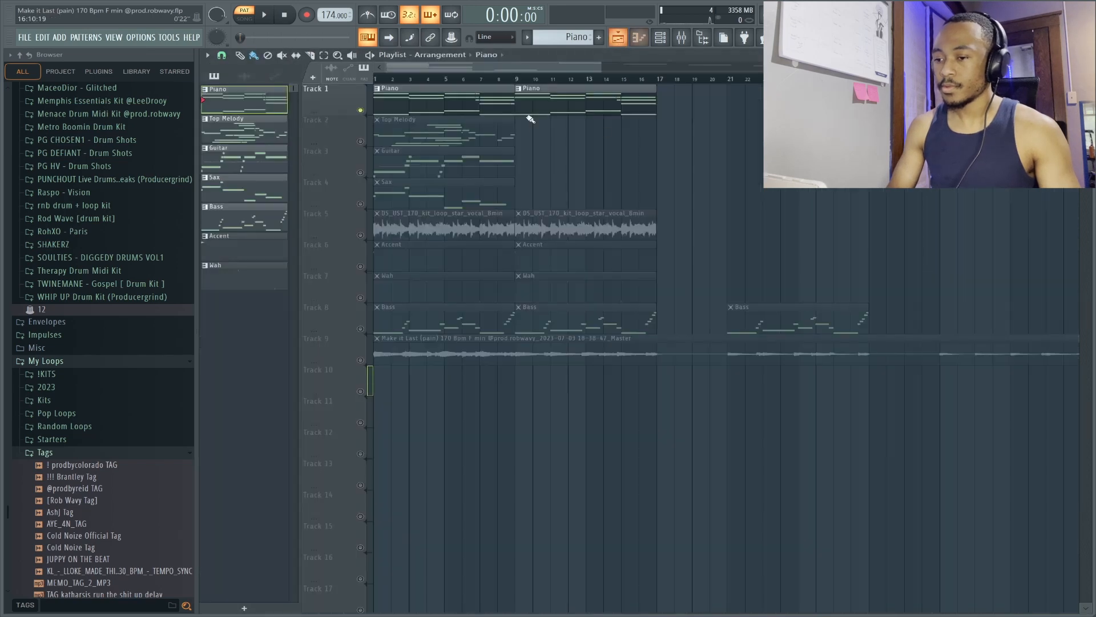
Inspect the Insert 1 mixer effects: Fruity Parametric EQ 2, Fruity Delay 2, Spaced Out and ValhallaVintageVerb.
{"action": "left_click", "coordinate": [682, 37]}
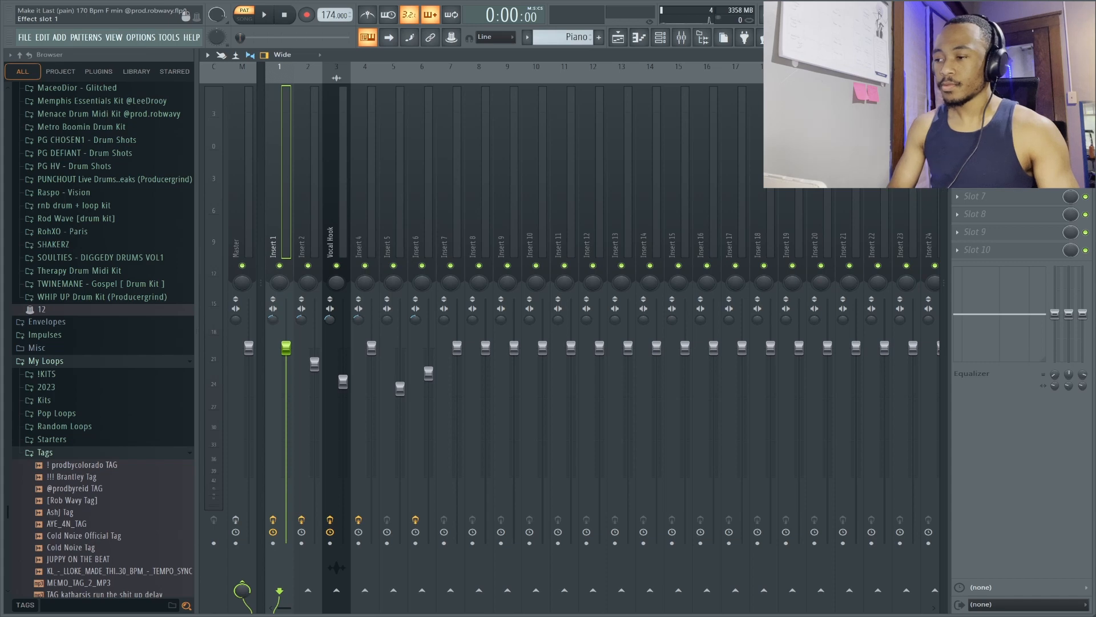
{"action": "left_click", "coordinate": [993, 90]}
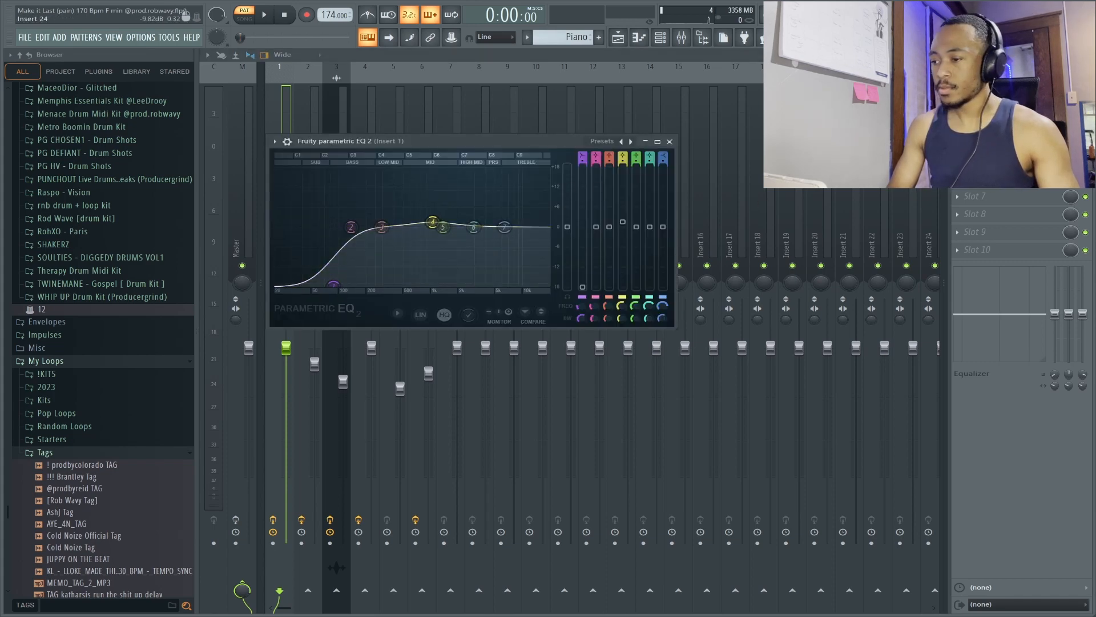
{"action": "left_click", "coordinate": [992, 108]}
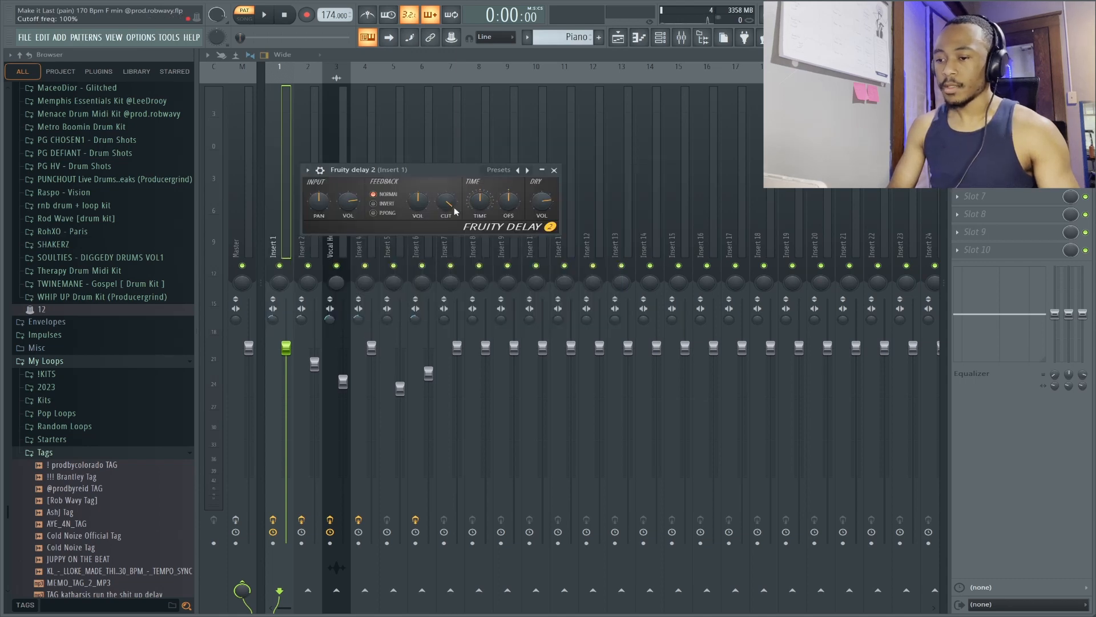
{"action": "left_click", "coordinate": [993, 125]}
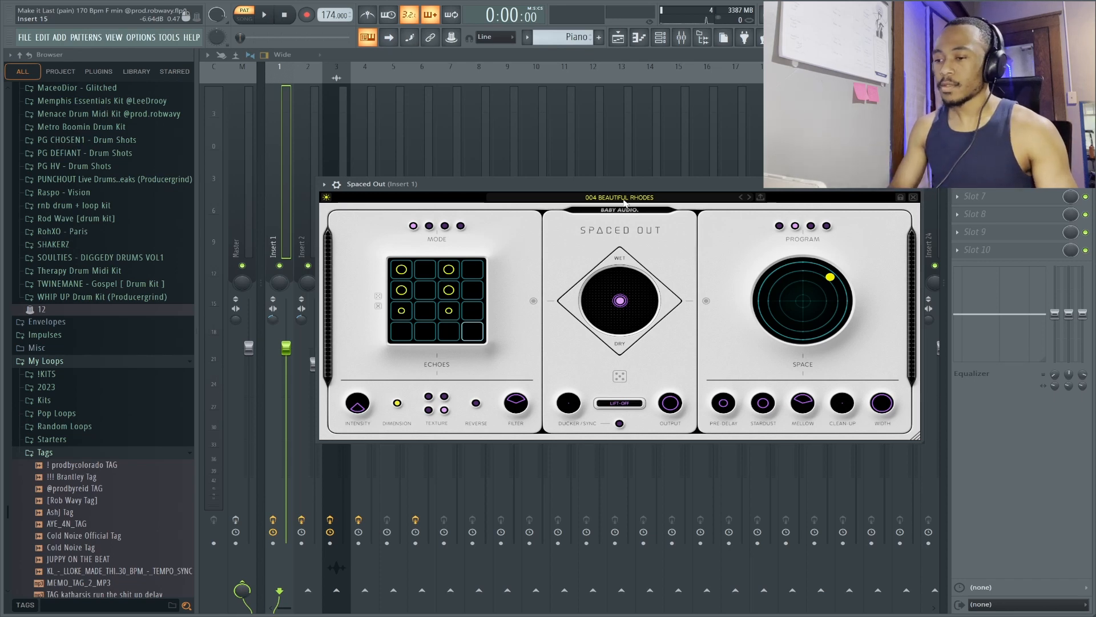
{"action": "left_click", "coordinate": [992, 161]}
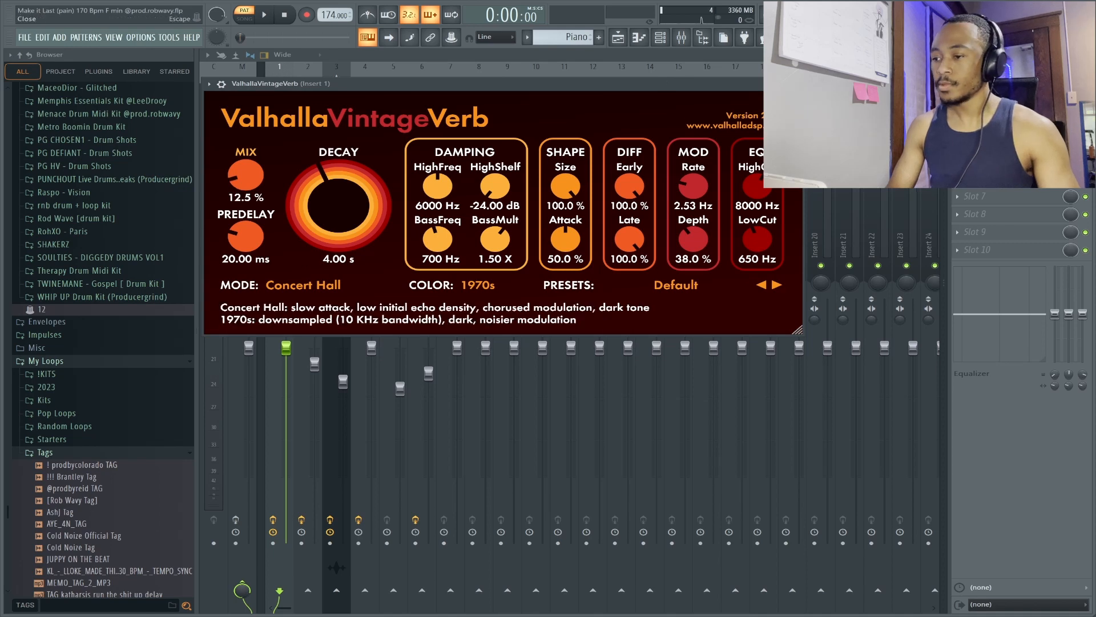
{"action": "left_click", "coordinate": [796, 84]}
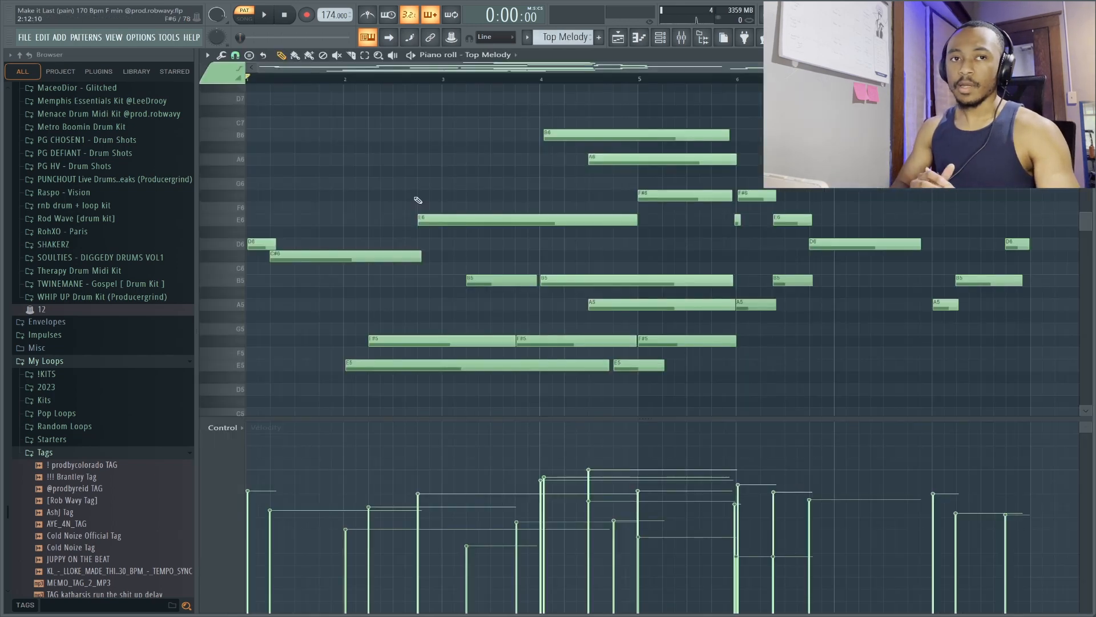
Play the Top Melody pattern, highlight its layered notes across bars 4 to 6, and return to the playlist.
{"action": "key", "text": "space"}
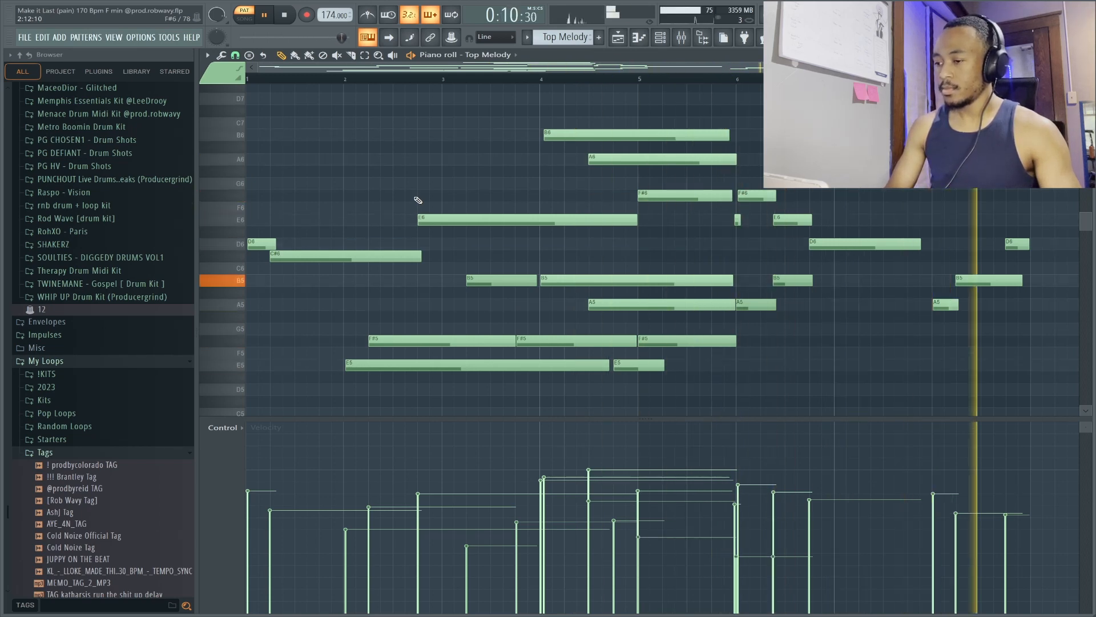
{"action": "key", "text": "space"}
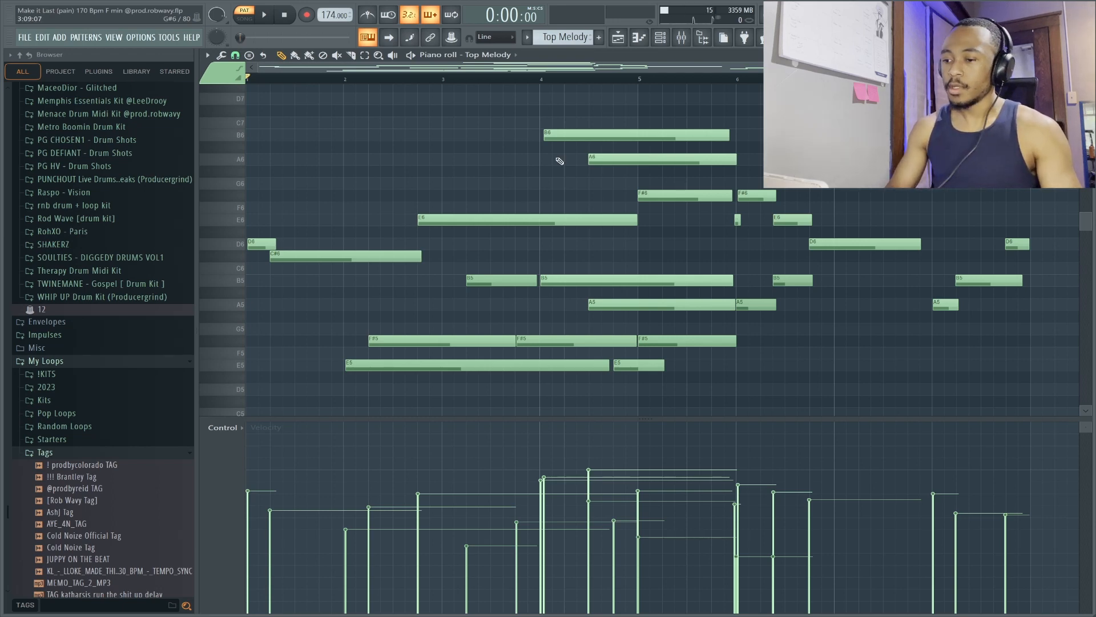
{"action": "left_click_drag", "start_coordinate": [668, 119], "coordinate": [679, 351]}
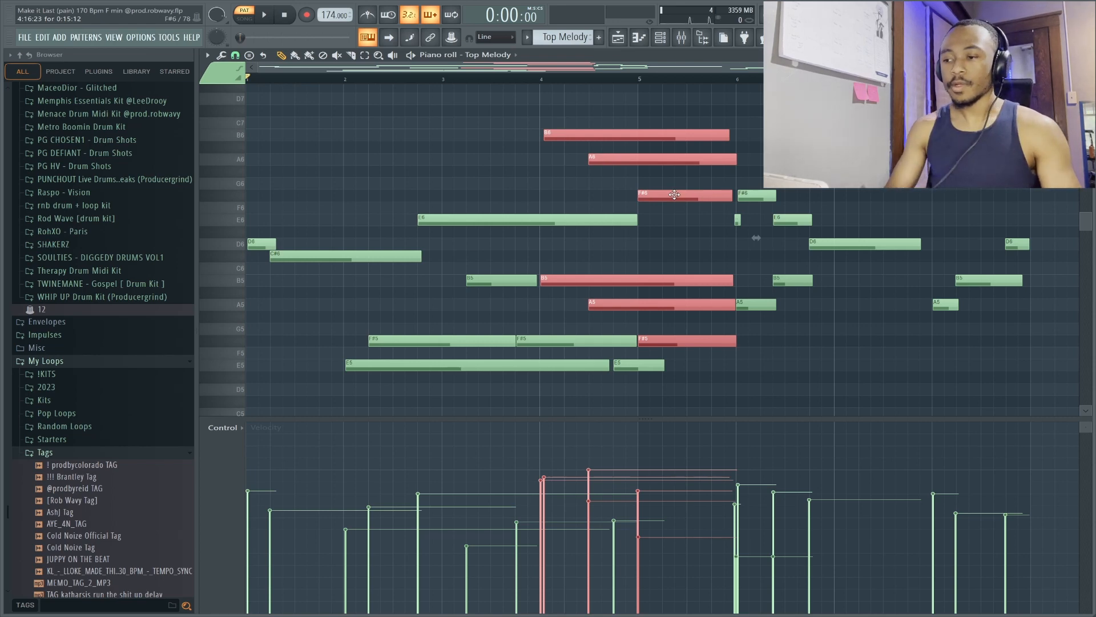
{"action": "left_click_drag", "start_coordinate": [755, 264], "coordinate": [789, 315]}
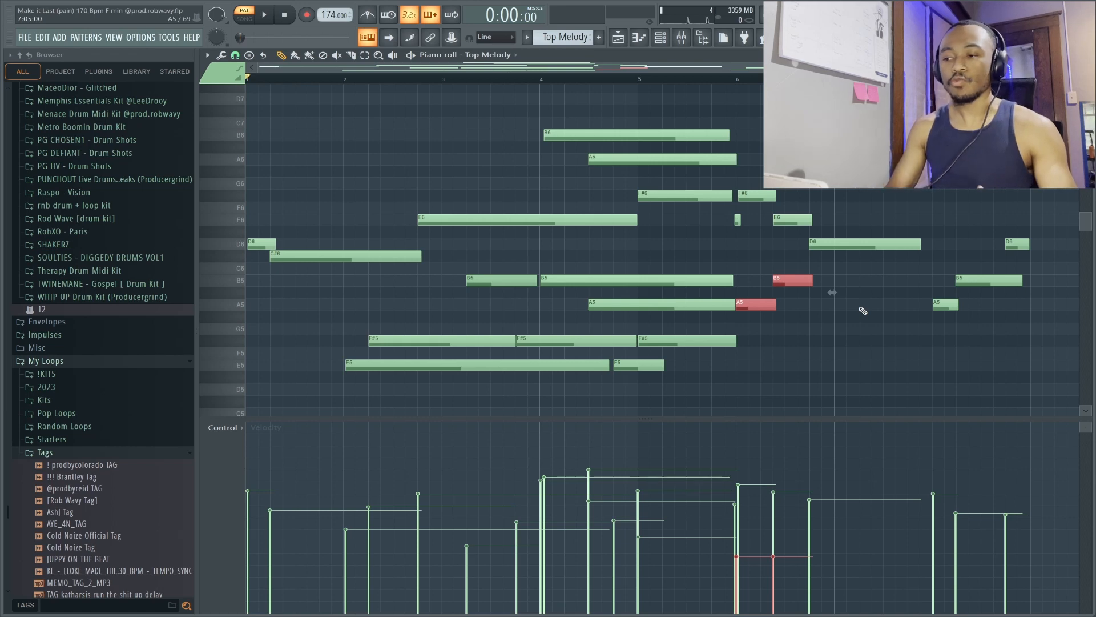
{"action": "left_click", "coordinate": [618, 38]}
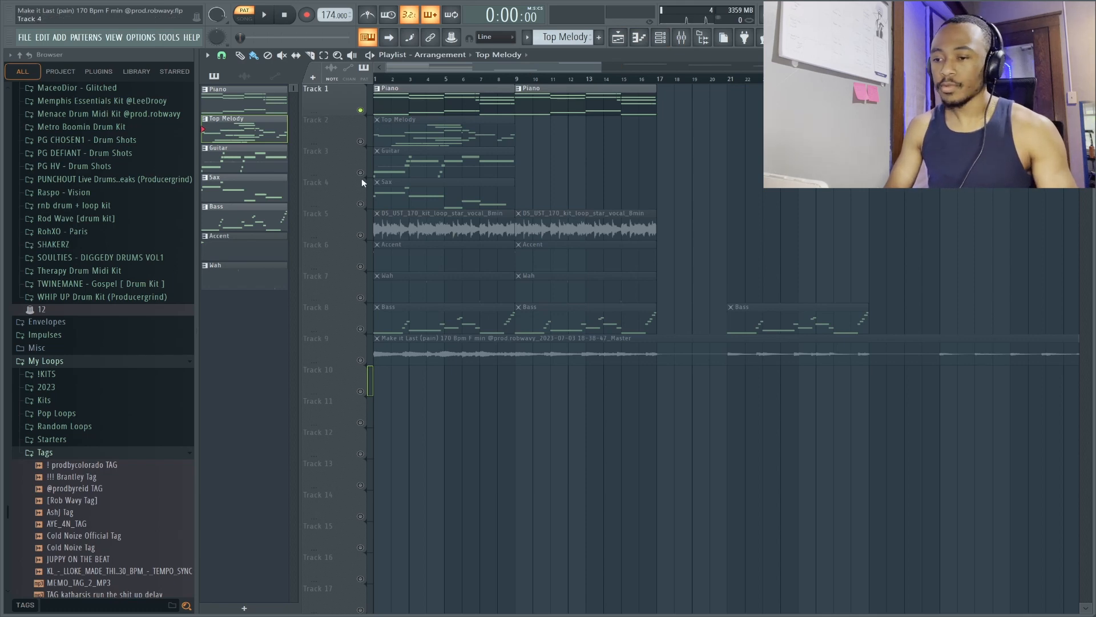
Open the Guitar pattern in the piano roll and check its Kontakt instrument, Evolution Hollowbody Blues.
{"action": "double_click", "coordinate": [411, 158]}
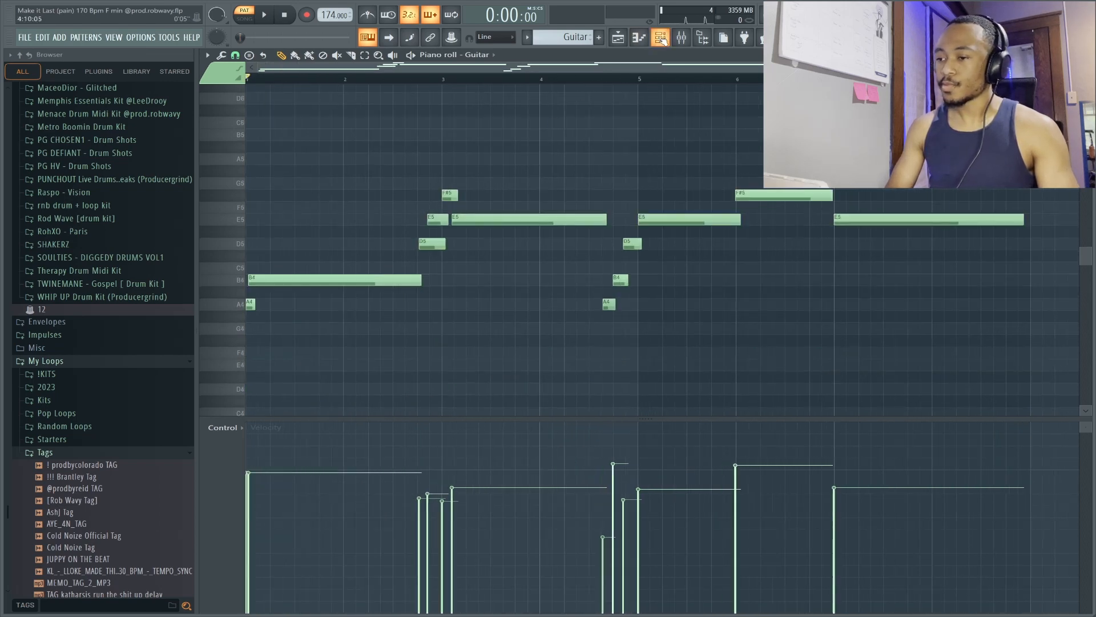
{"action": "left_click", "coordinate": [661, 38]}
{"action": "left_click", "coordinate": [486, 223]}
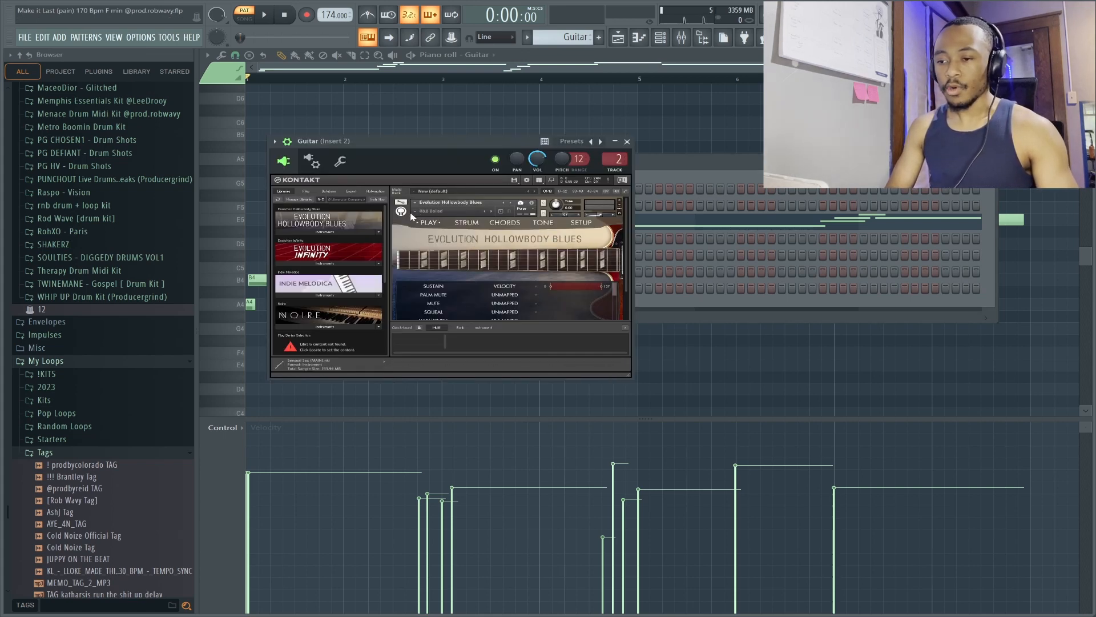
{"action": "left_click", "coordinate": [627, 141]}
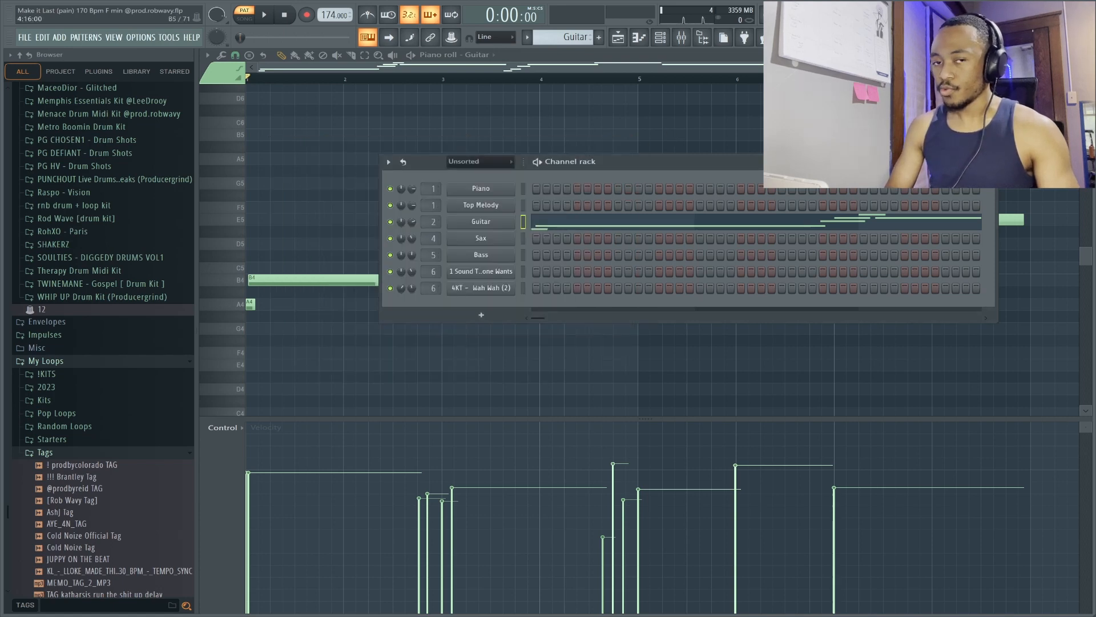
{"action": "left_click", "coordinate": [989, 162]}
Play the Guitar pattern and show its Channel pitch events in the control lane.
{"action": "key", "text": "space"}
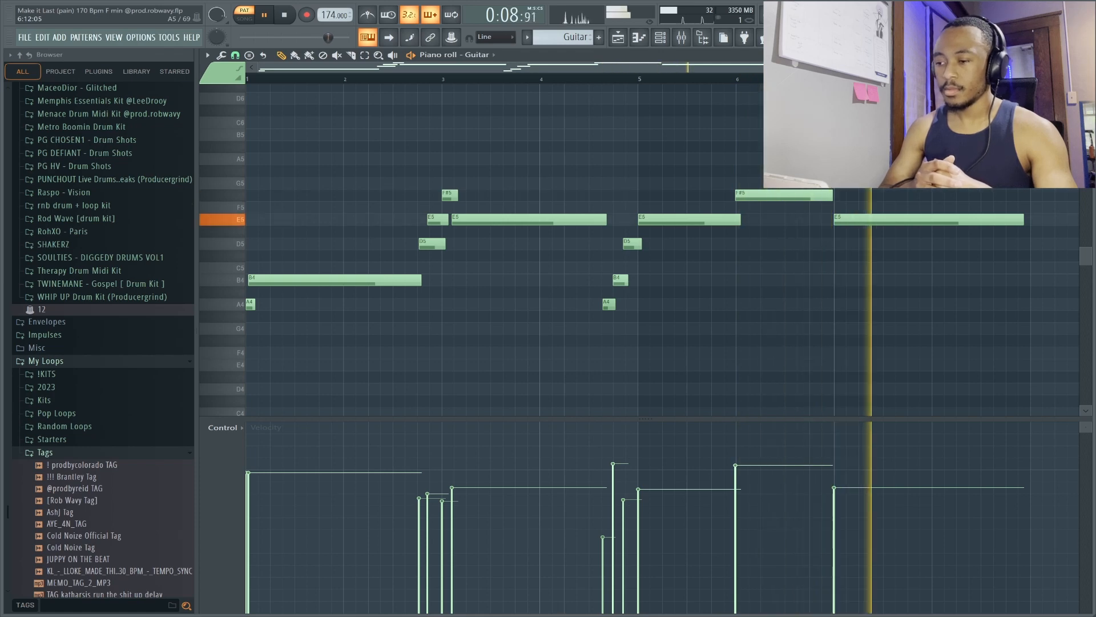
{"action": "key", "text": "space"}
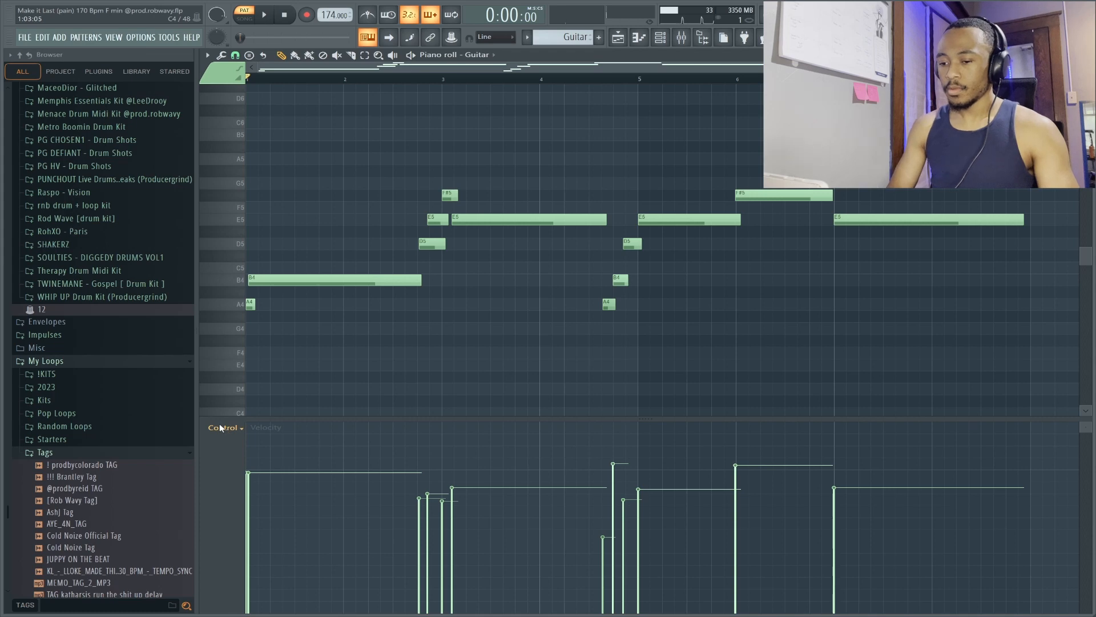
{"action": "left_click", "coordinate": [352, 487]}
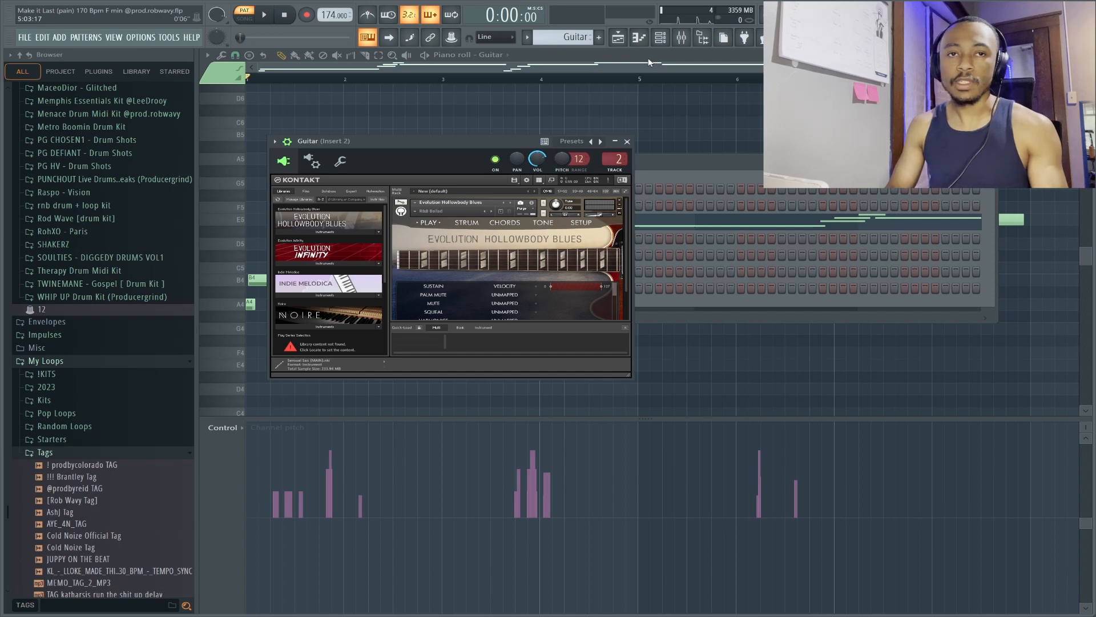
Inspect the Insert 2 guitar effects in the mixer: Fruity Parametric EQ 2, Fruity Delay 2 and ValhallaVintageVerb.
{"action": "left_click", "coordinate": [681, 37]}
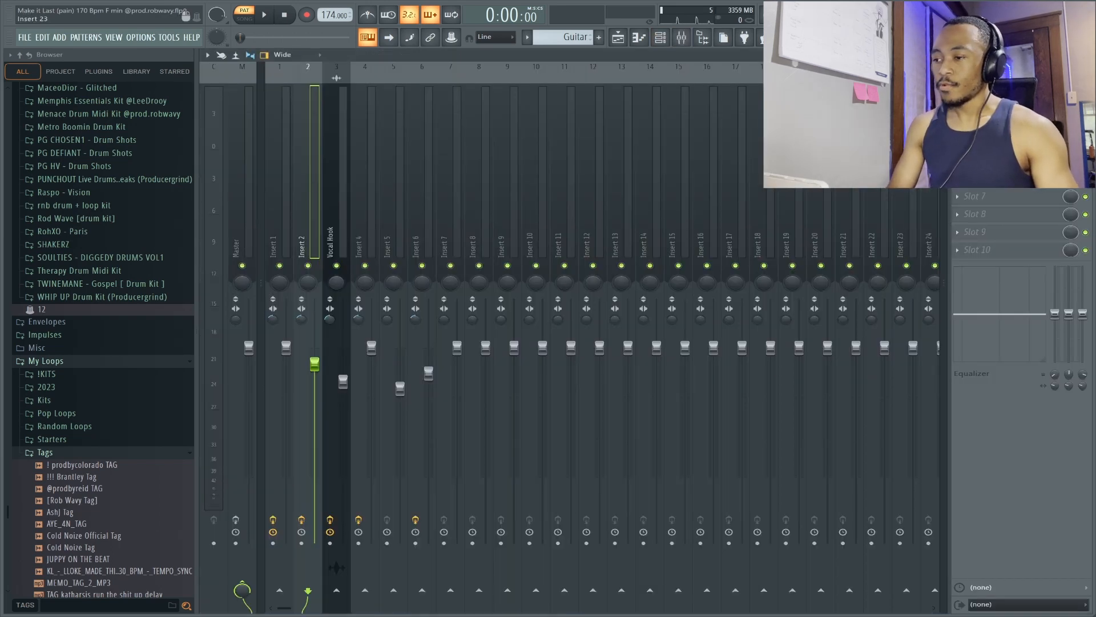
{"action": "left_click", "coordinate": [999, 90]}
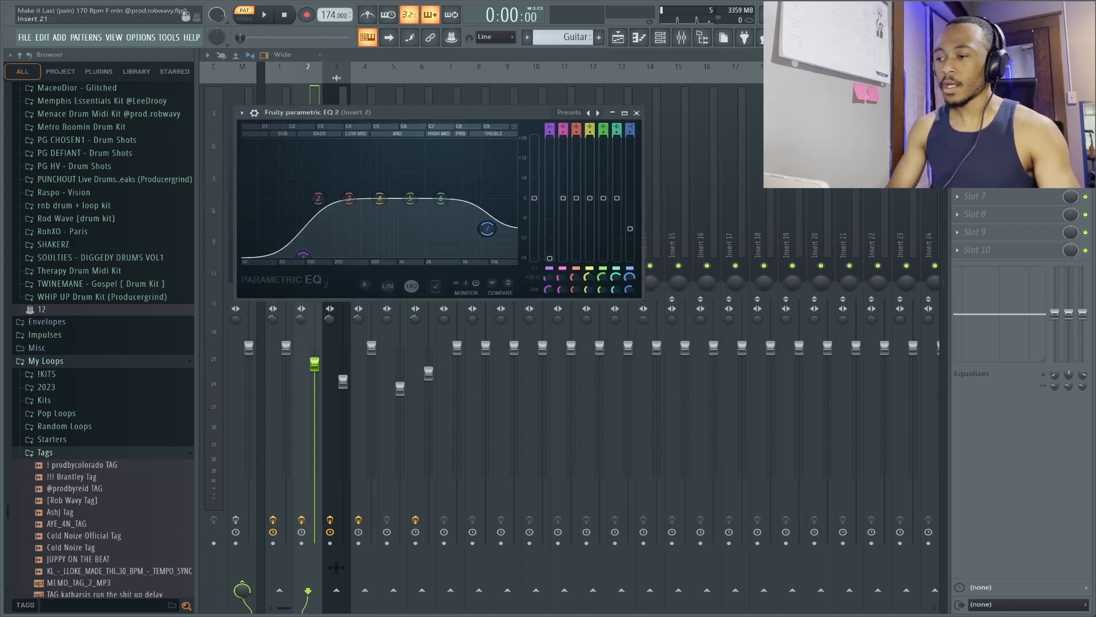
{"action": "left_click", "coordinate": [999, 108]}
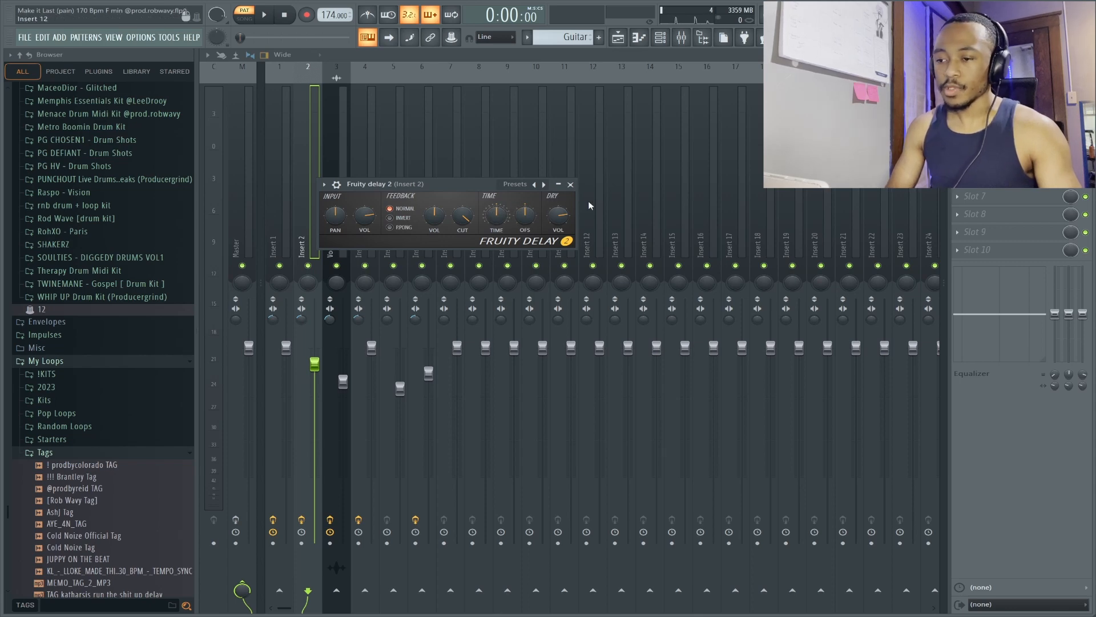
{"action": "left_click", "coordinate": [570, 184]}
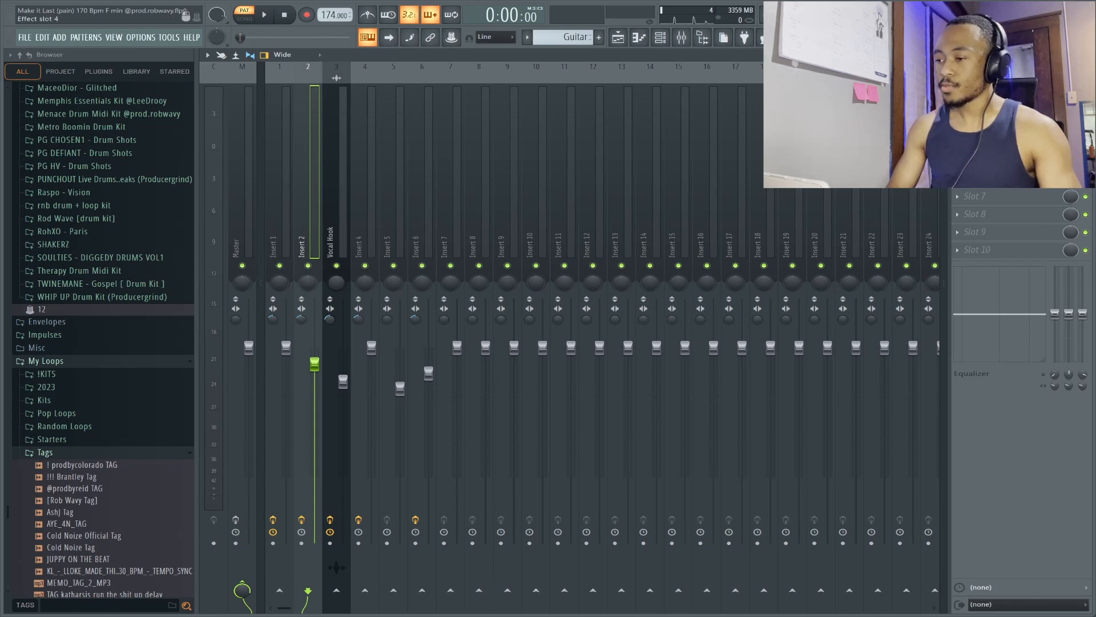
{"action": "left_click", "coordinate": [991, 160]}
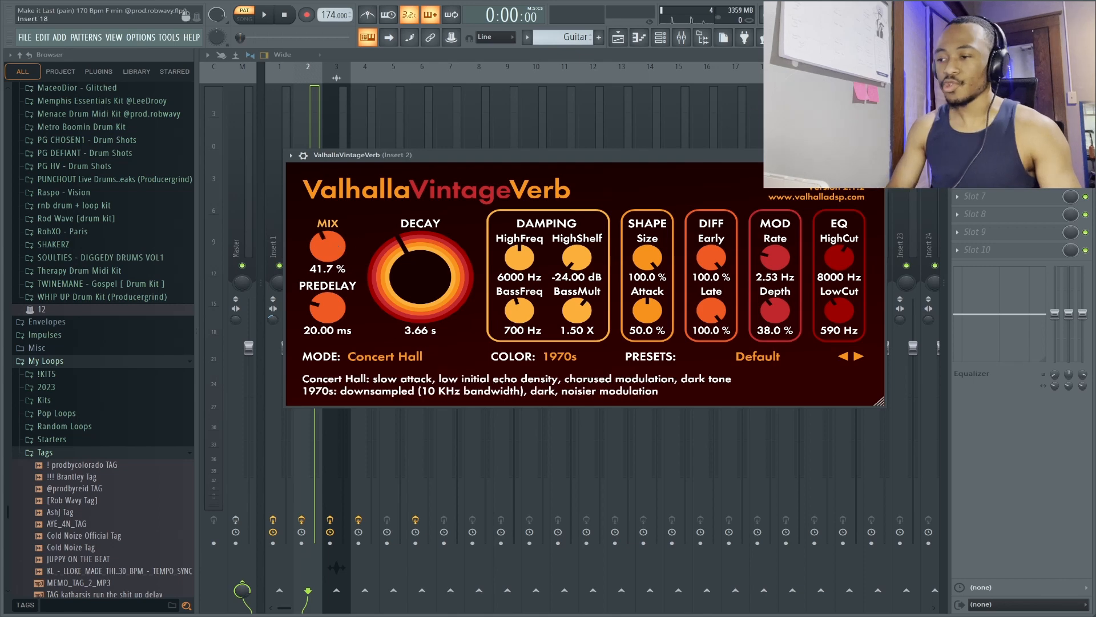
{"action": "left_click", "coordinate": [878, 155]}
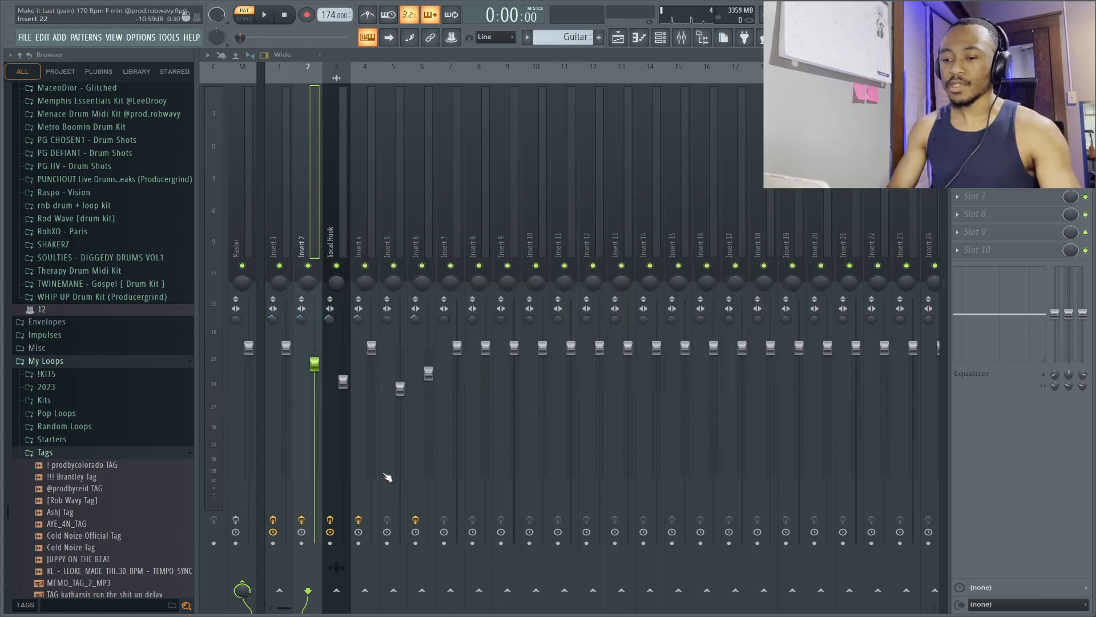
Bypass all effects on Insert 2 and play the Guitar pattern dry.
{"action": "left_click", "coordinate": [302, 521]}
{"action": "key", "text": "space"}
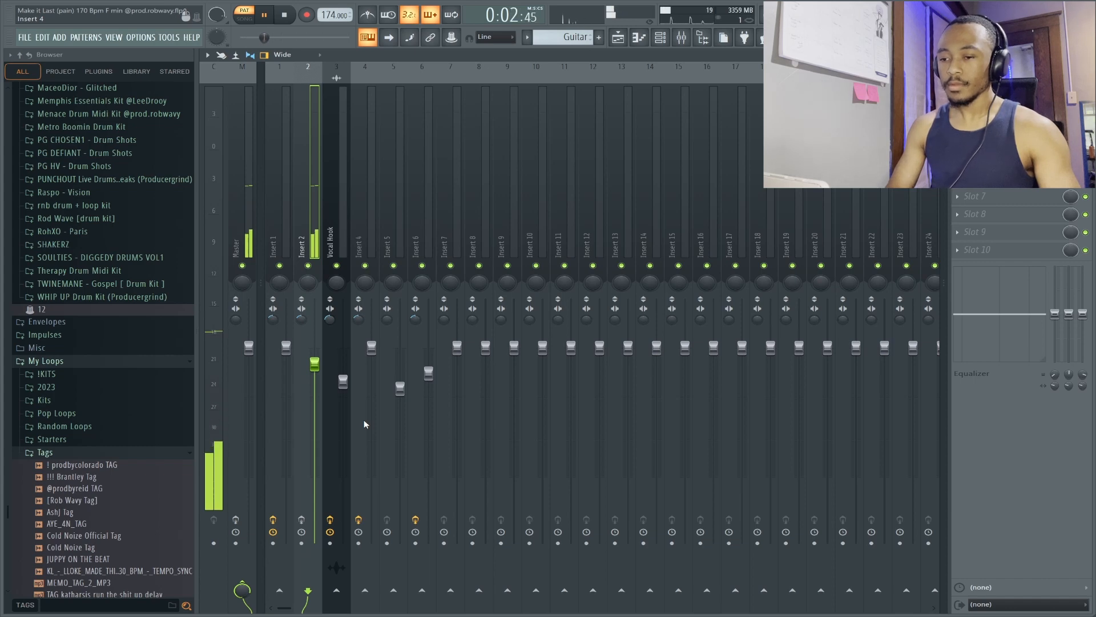
{"action": "key", "text": "space"}
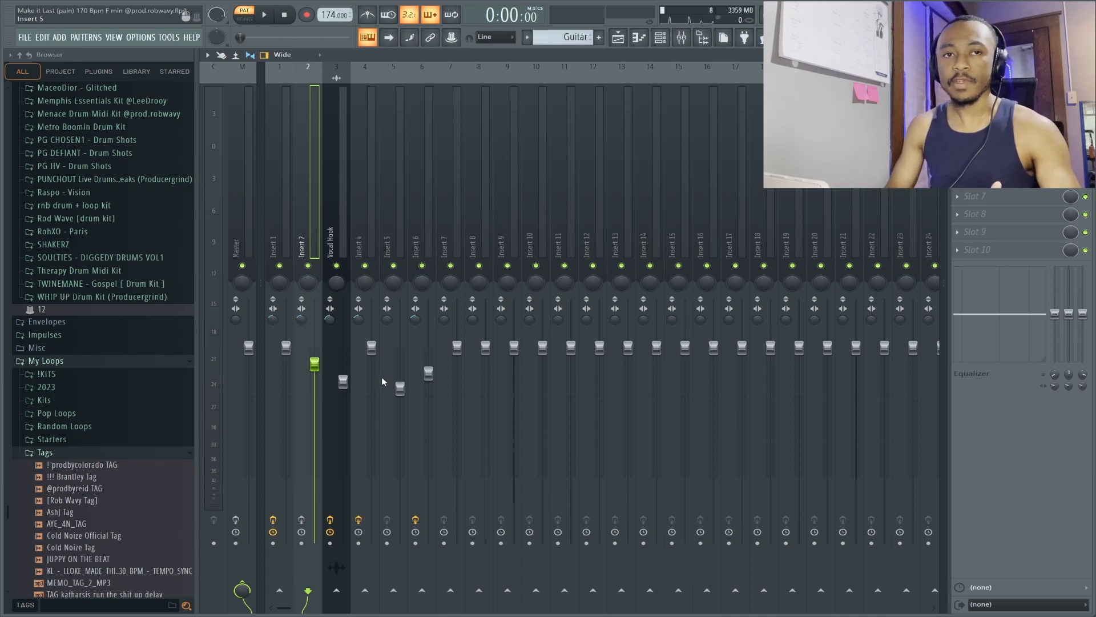
Return to the playlist and play the soloed vocal loop on Track 5 in song mode.
{"action": "left_click", "coordinate": [618, 37]}
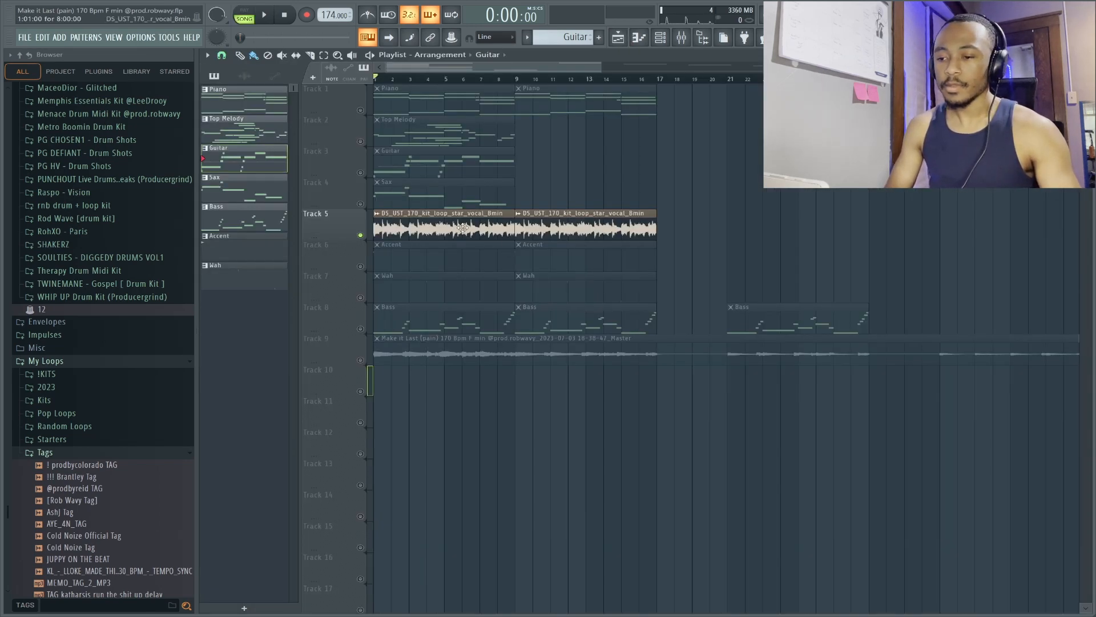
{"action": "key", "text": "space"}
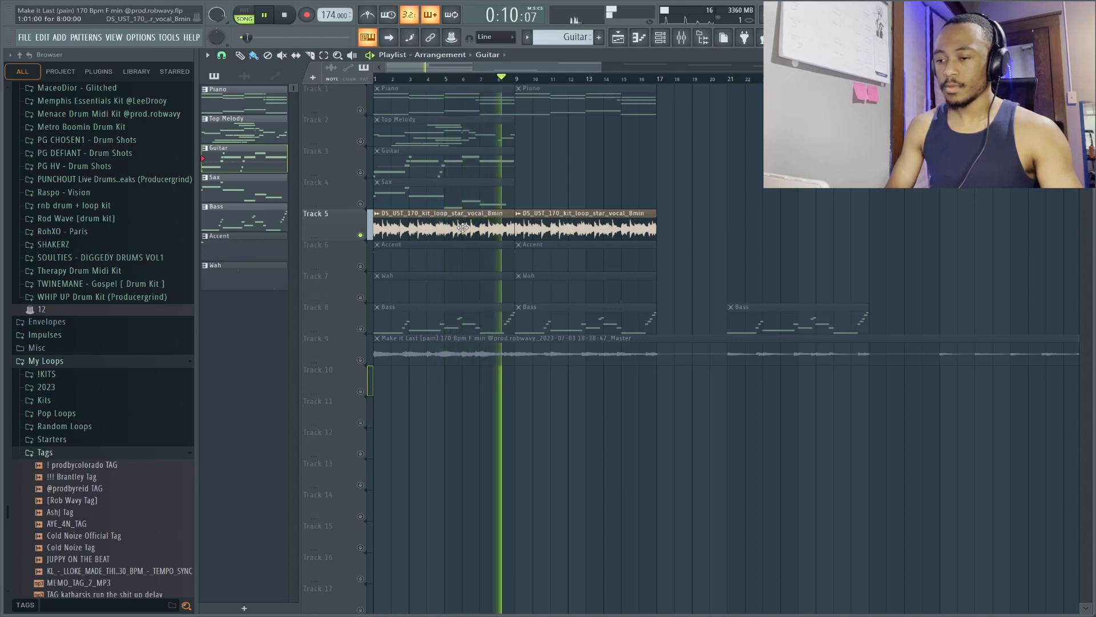
Stop the vocal loop and inspect the Fruity Parametric EQ 2 on the Vocal Hook mixer track.
{"action": "key", "text": "space"}
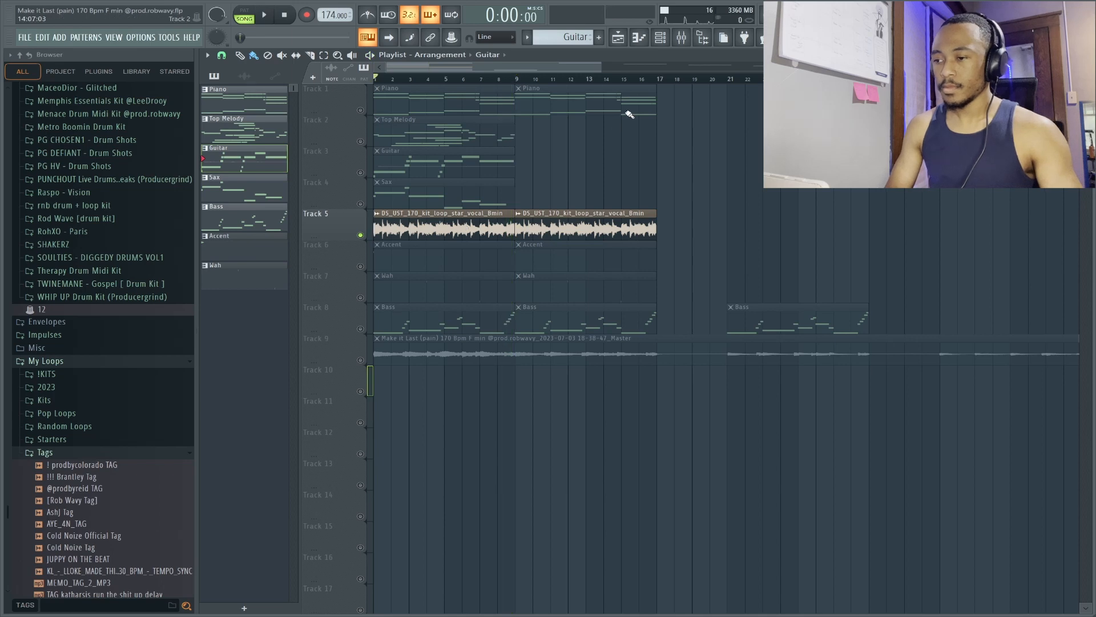
{"action": "key", "text": "F9"}
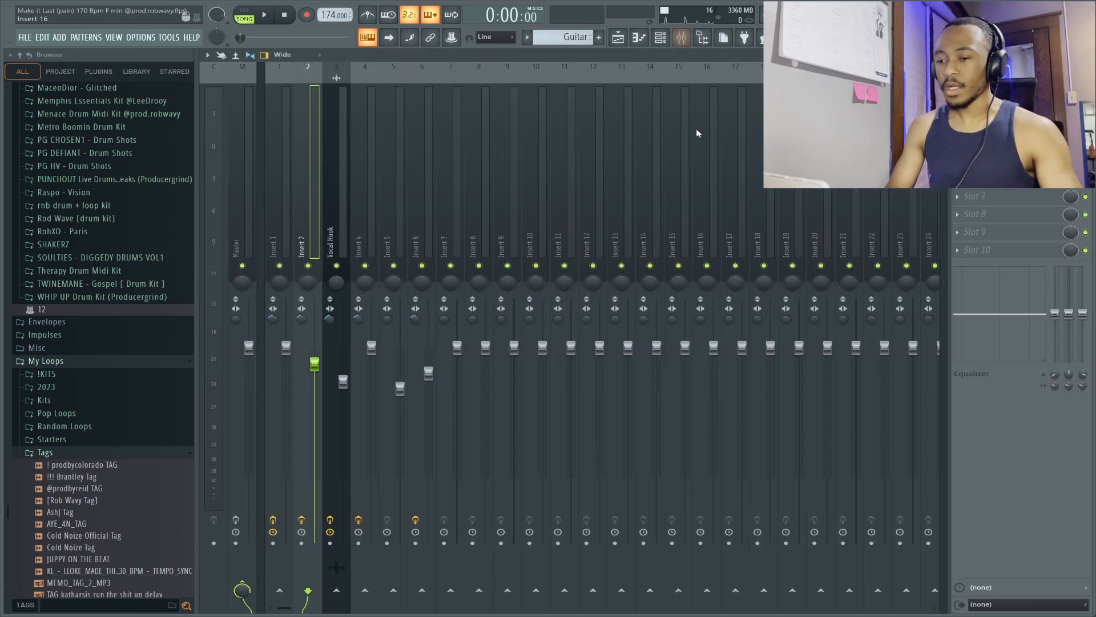
{"action": "left_click", "coordinate": [340, 235]}
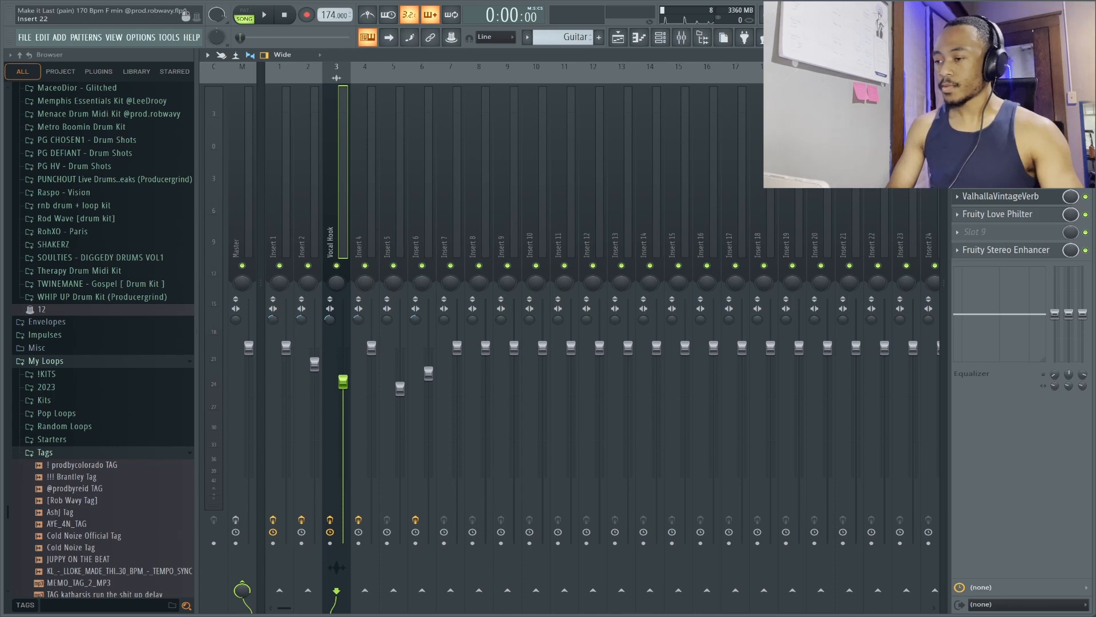
{"action": "left_click", "coordinate": [996, 125]}
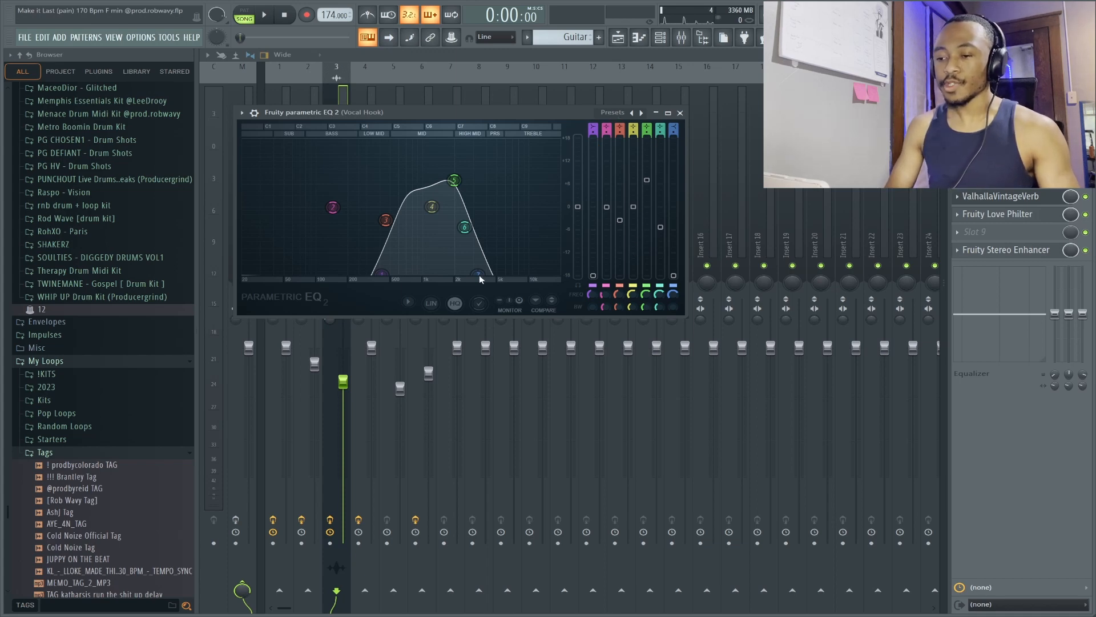
{"action": "mouse_move", "coordinate": [478, 274]}
{"action": "left_mouse_down"}
{"action": "mouse_move", "coordinate": [477, 264]}
{"action": "mouse_move", "coordinate": [477, 276]}
{"action": "left_mouse_up"}
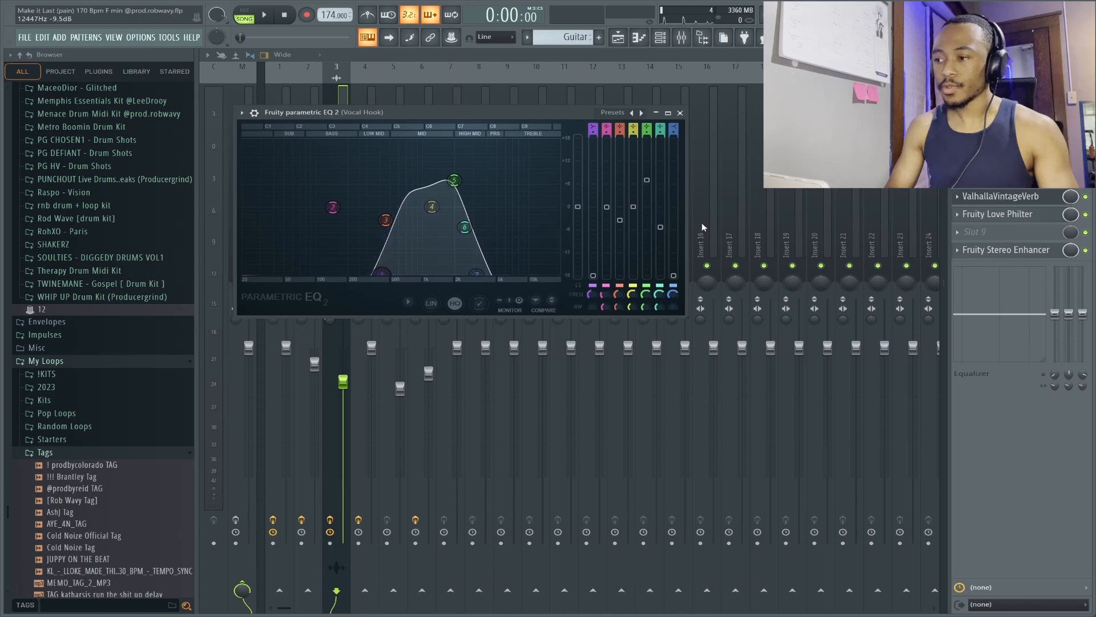
{"action": "left_click", "coordinate": [680, 112]}
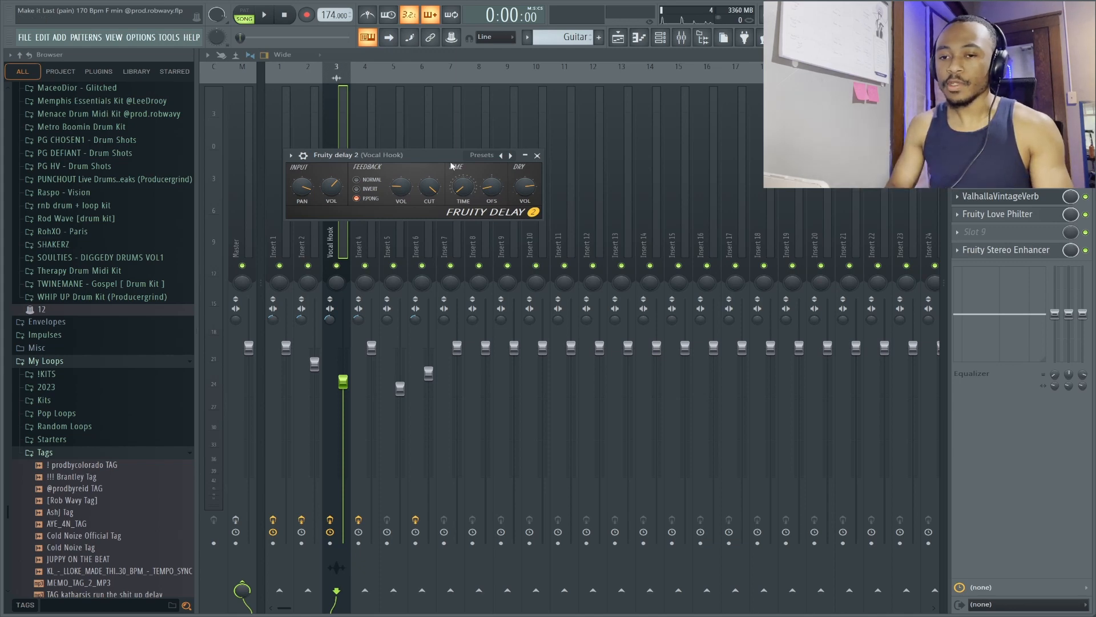
Inspect the remaining Vocal Hook effects, including ValhallaVintageVerb, Fruity Love Philter and Fruity Stereo Enhancer.
{"action": "left_click", "coordinate": [1000, 195]}
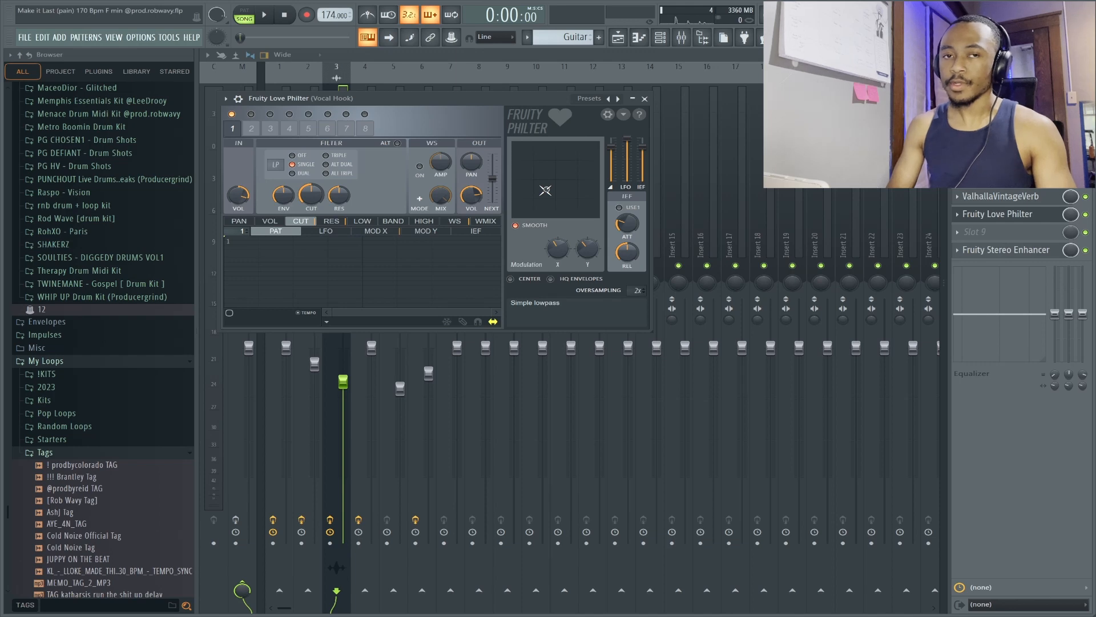
{"action": "left_click", "coordinate": [644, 99]}
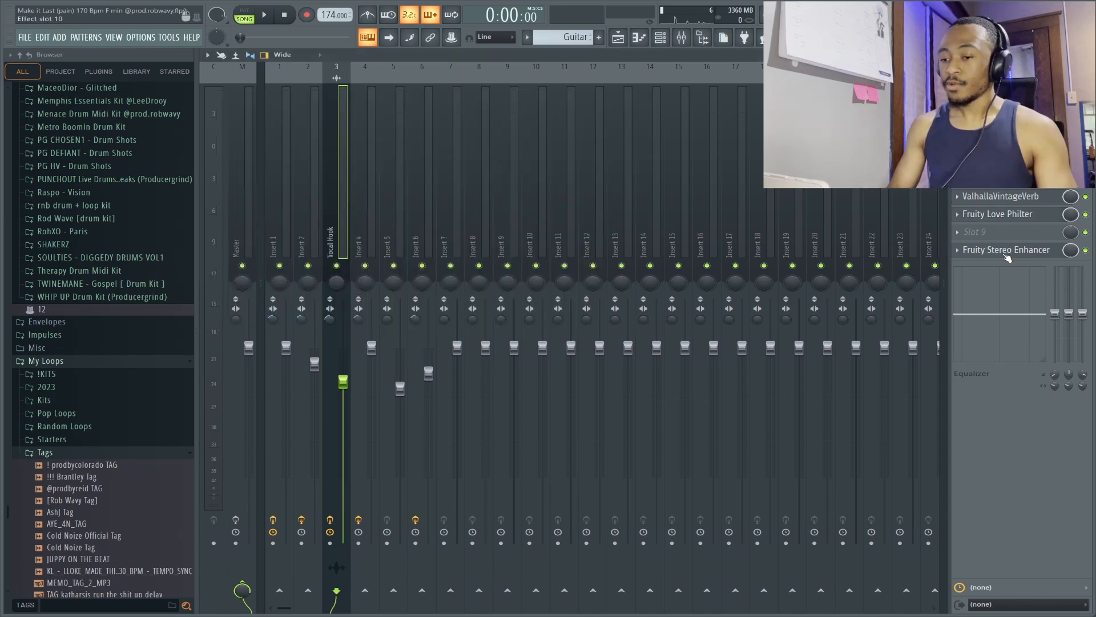
{"action": "left_click", "coordinate": [1007, 254]}
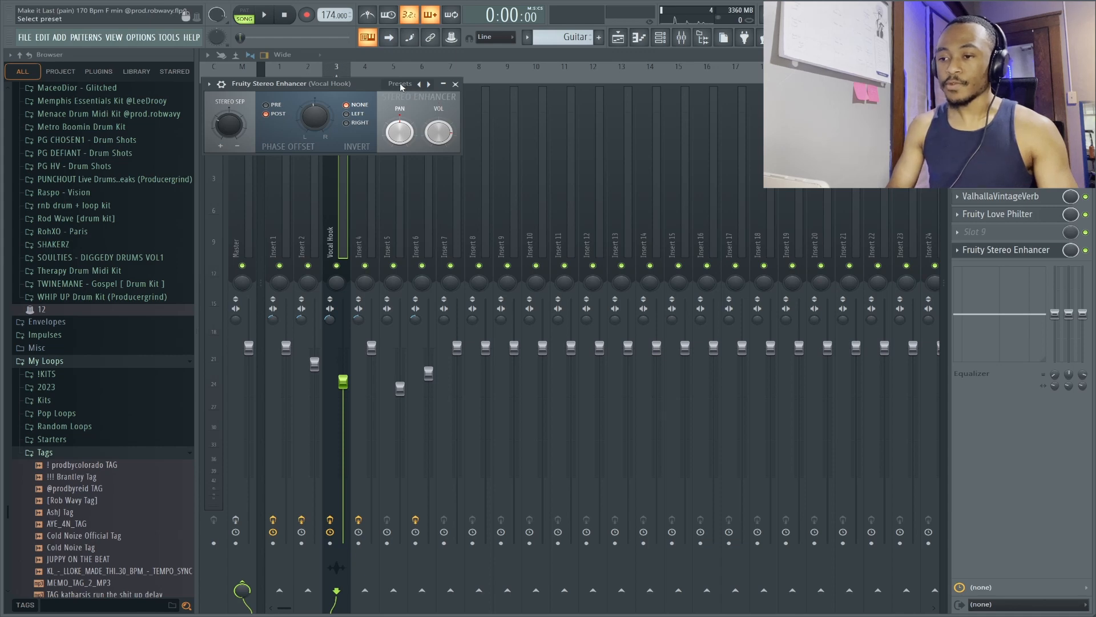
{"action": "left_click", "coordinate": [455, 84]}
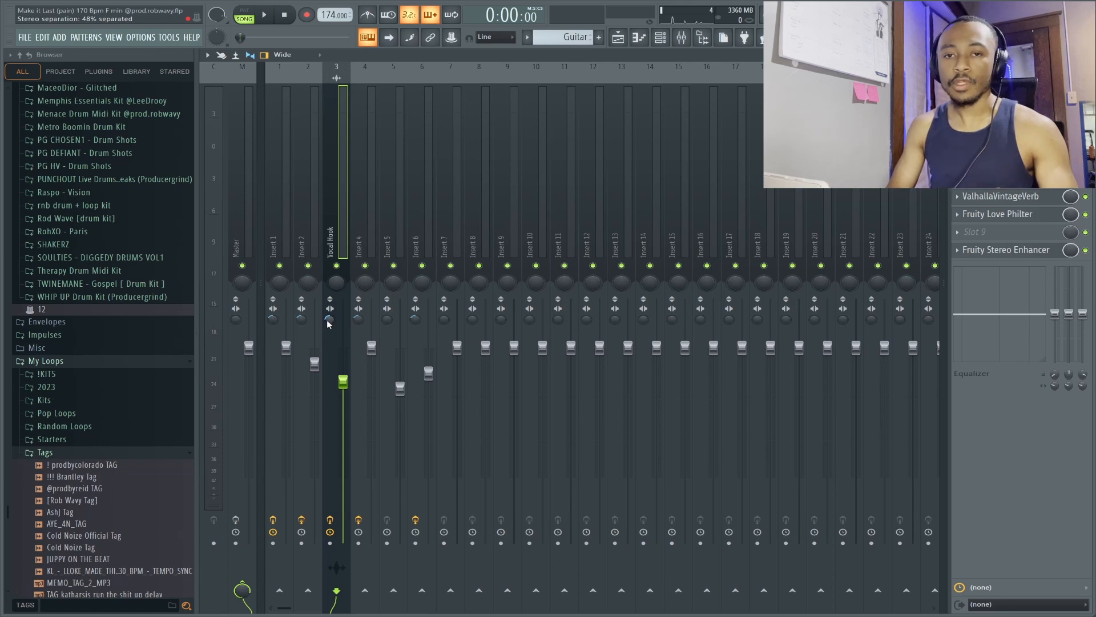
Bypass all Vocal Hook effects, play the vocal loop dry, and re-enable the effects.
{"action": "left_click", "coordinate": [330, 520]}
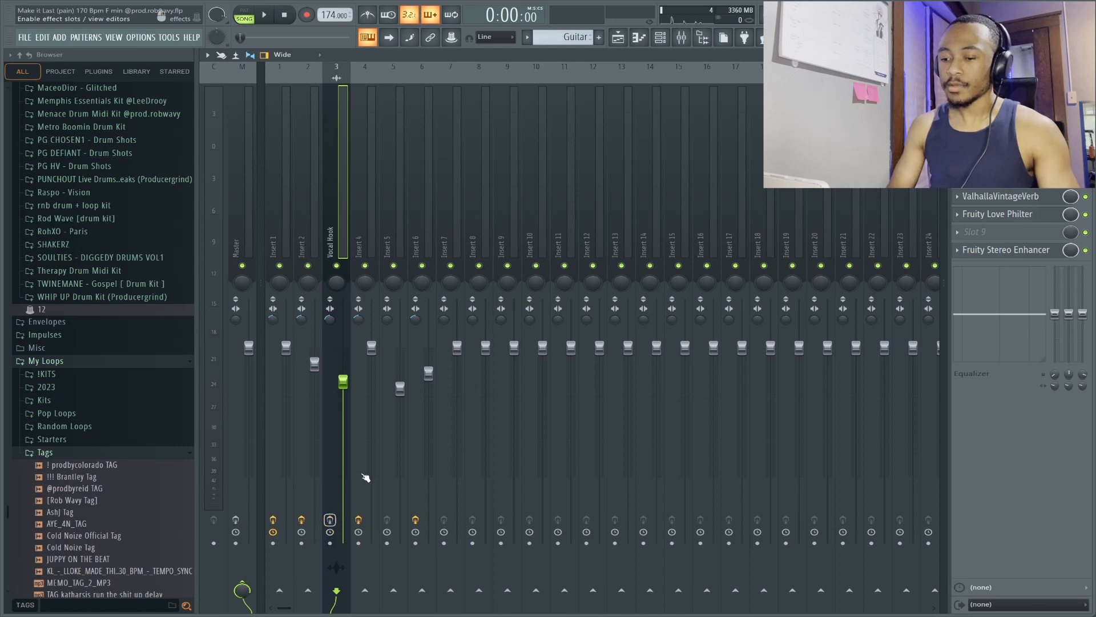
{"action": "key", "text": "space"}
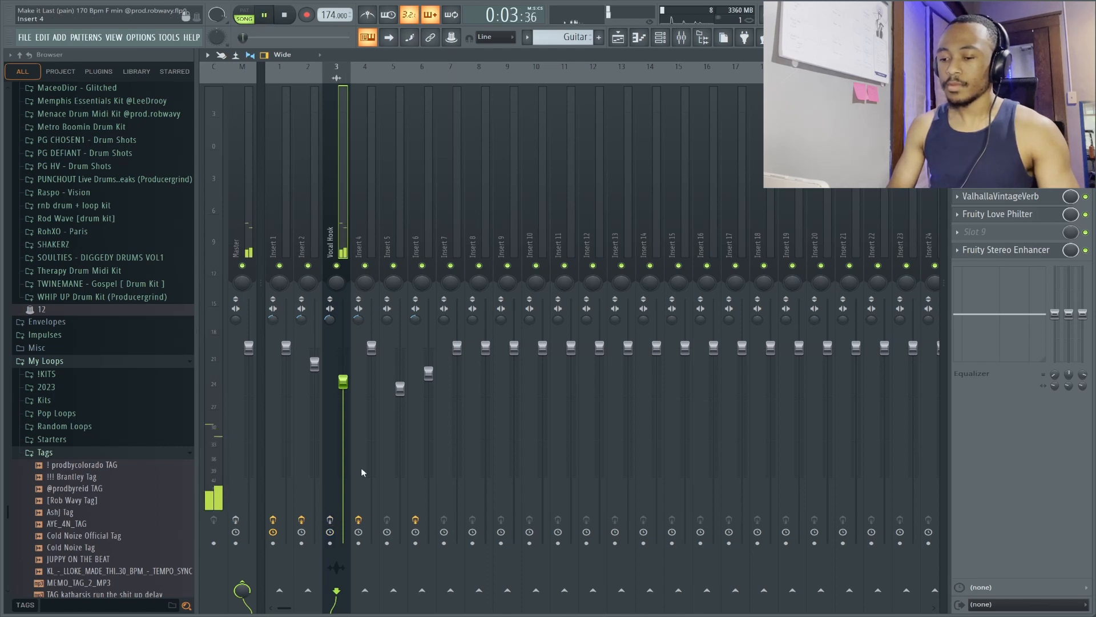
{"action": "left_click", "coordinate": [330, 520]}
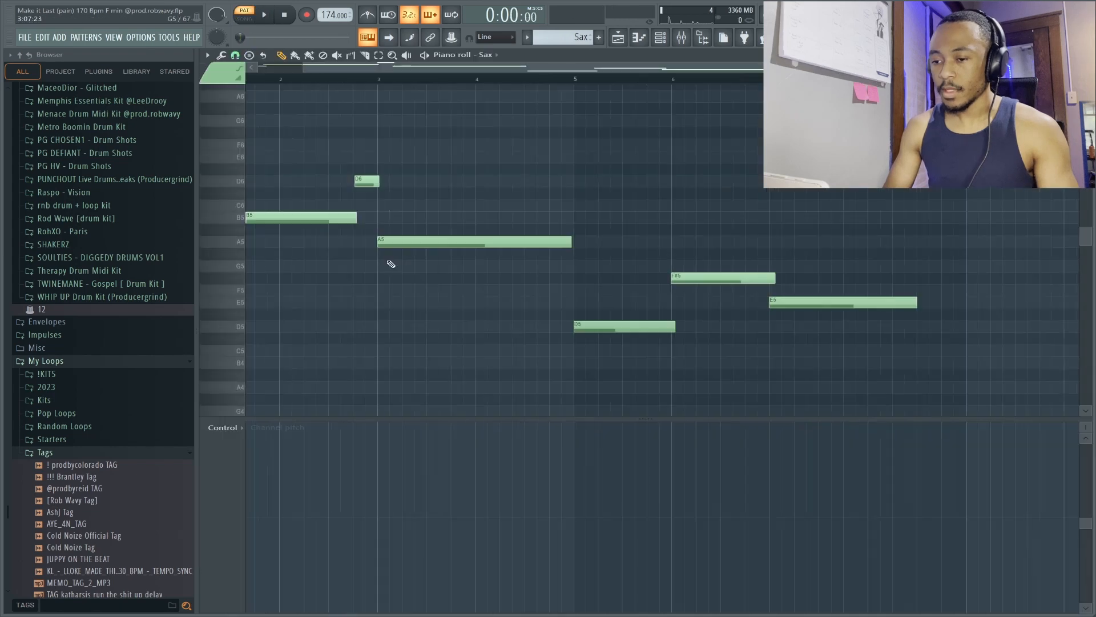
Inspect the Sax channel's Kontakt instrument from the channel rack and play the Sax pattern.
{"action": "scroll", "coordinate": [394, 260], "scroll_direction": "up", "scroll_amount": 2}
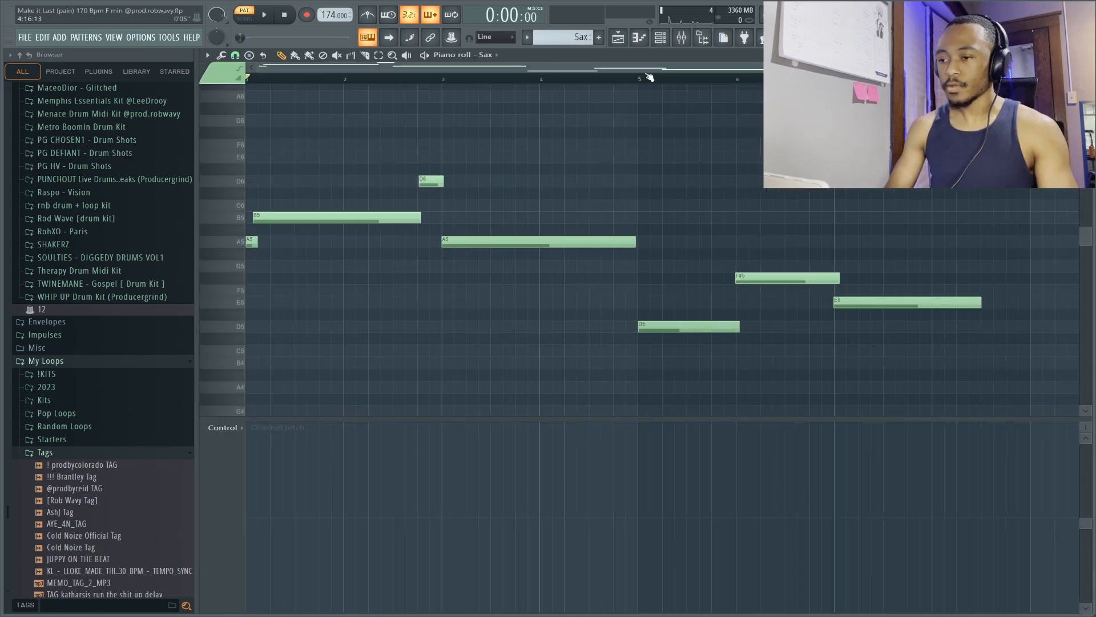
{"action": "left_click", "coordinate": [660, 37]}
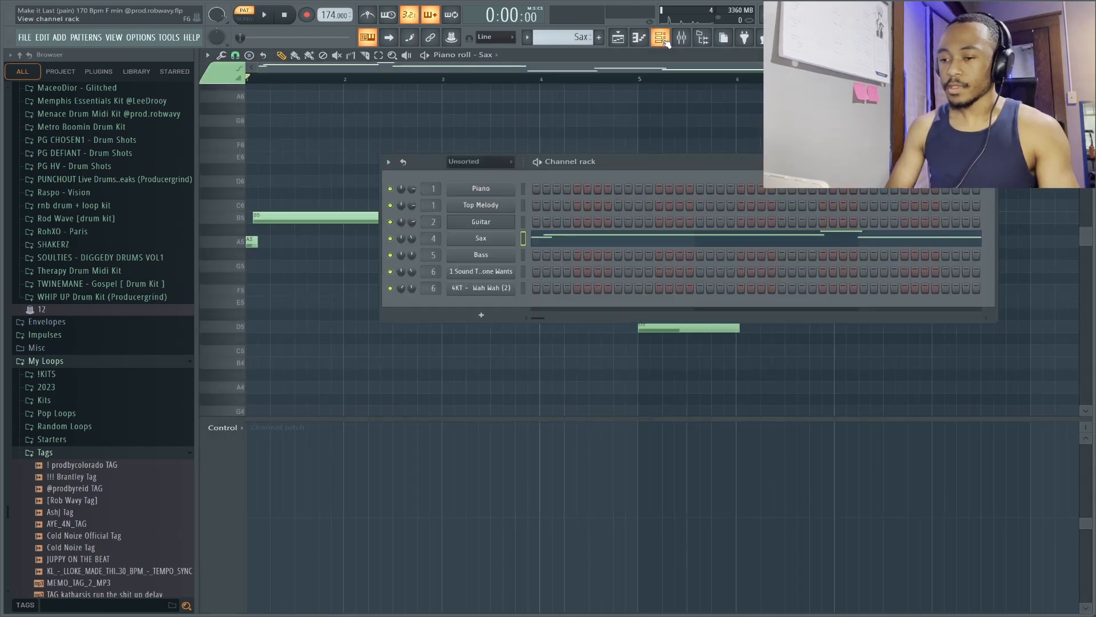
{"action": "left_click", "coordinate": [481, 240]}
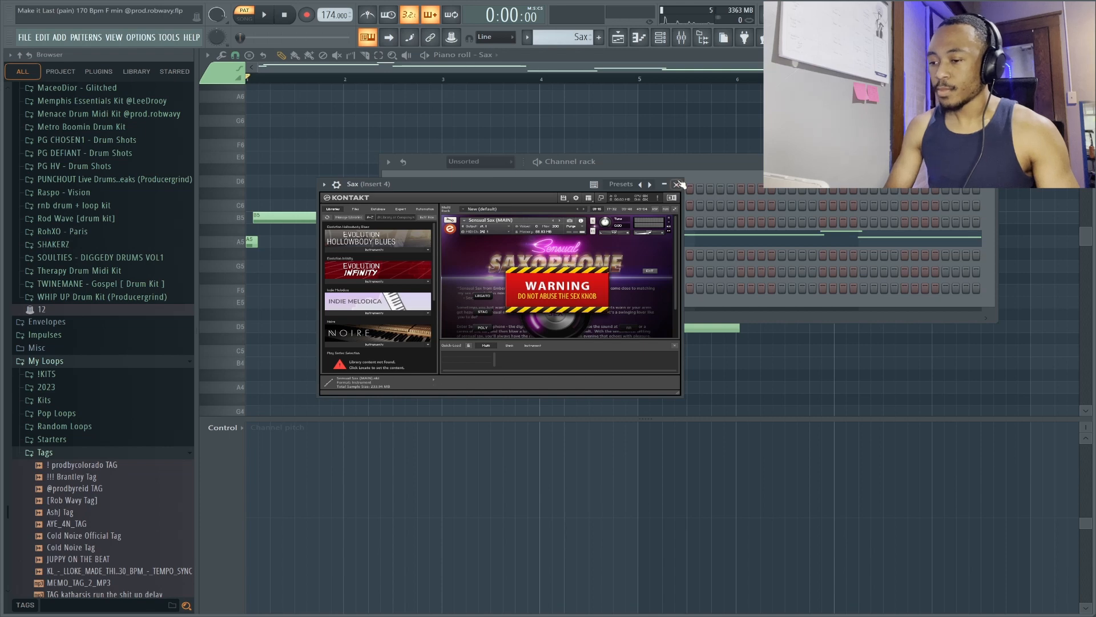
{"action": "left_click", "coordinate": [607, 53]}
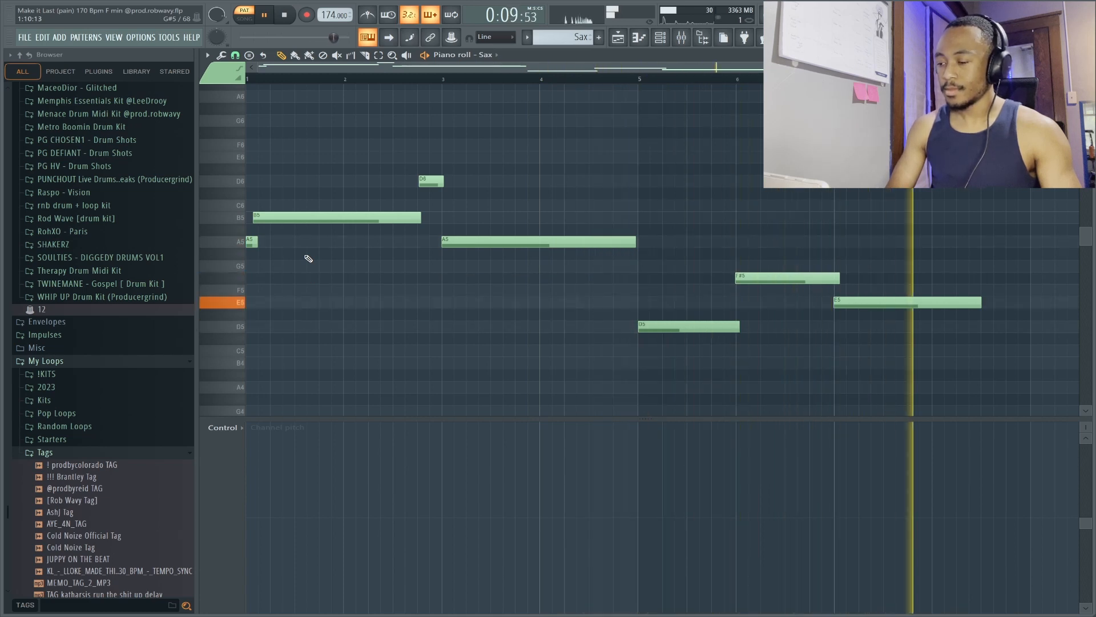
{"action": "key", "text": "space"}
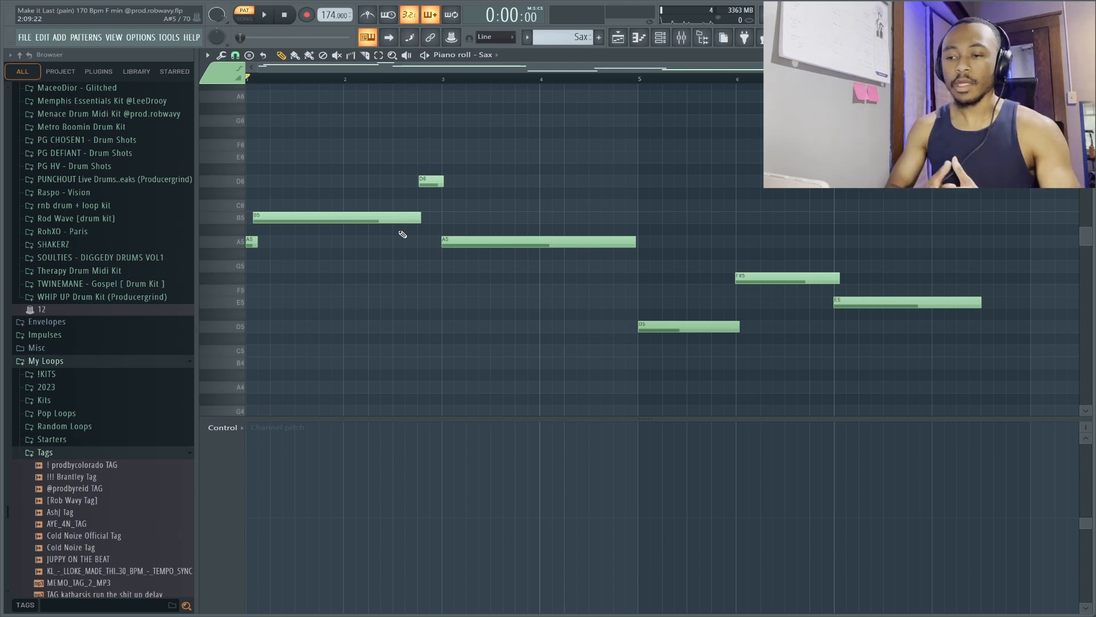
Select the Sax notes B5, D6 and A5 leading into and through bar 3, and save the project.
{"action": "scroll", "coordinate": [405, 177], "scroll_direction": "up", "scroll_amount": 1}
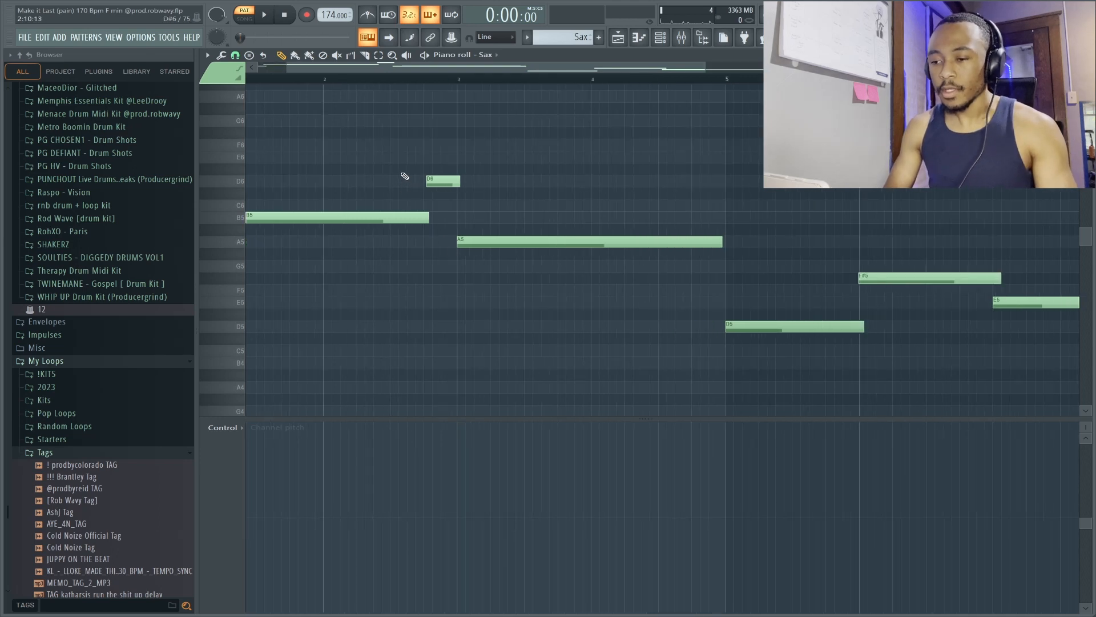
{"action": "left_click_drag", "start_coordinate": [404, 167], "coordinate": [467, 260]}
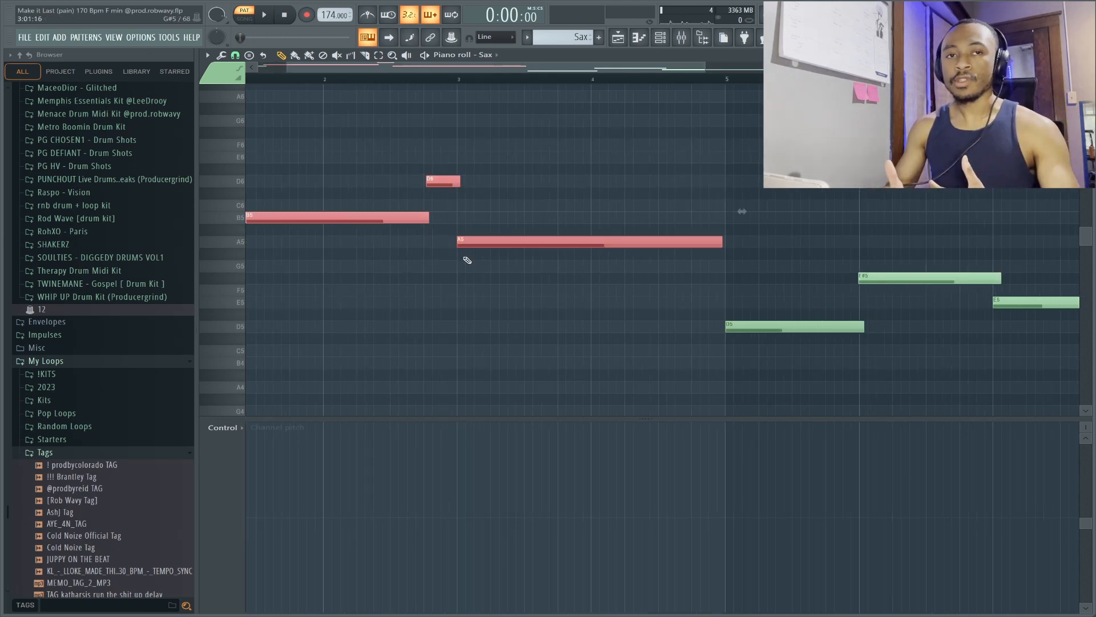
{"action": "key", "text": "ctrl+s"}
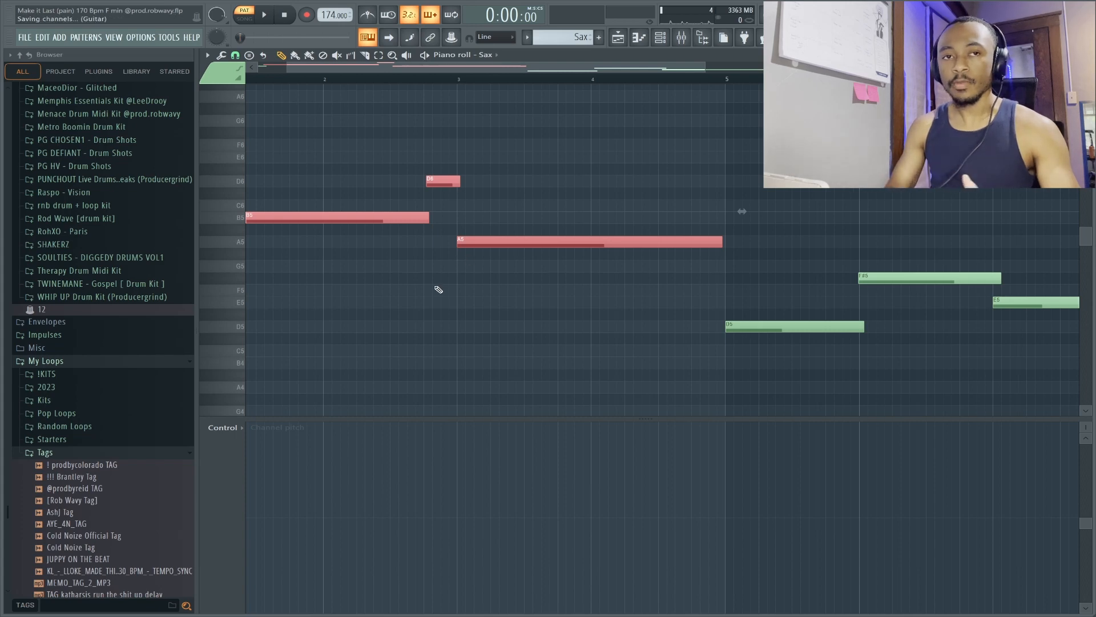
Inspect the Bass channel's Kontakt instrument and play the Bass pattern in the piano roll.
{"action": "key", "text": "F9"}
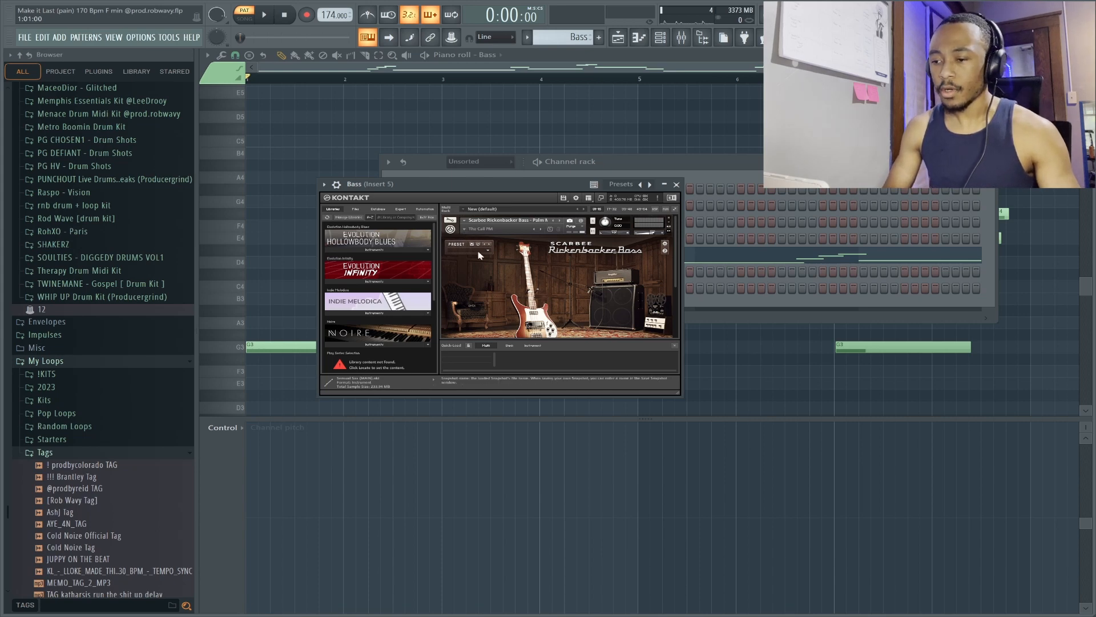
{"action": "left_click", "coordinate": [651, 55]}
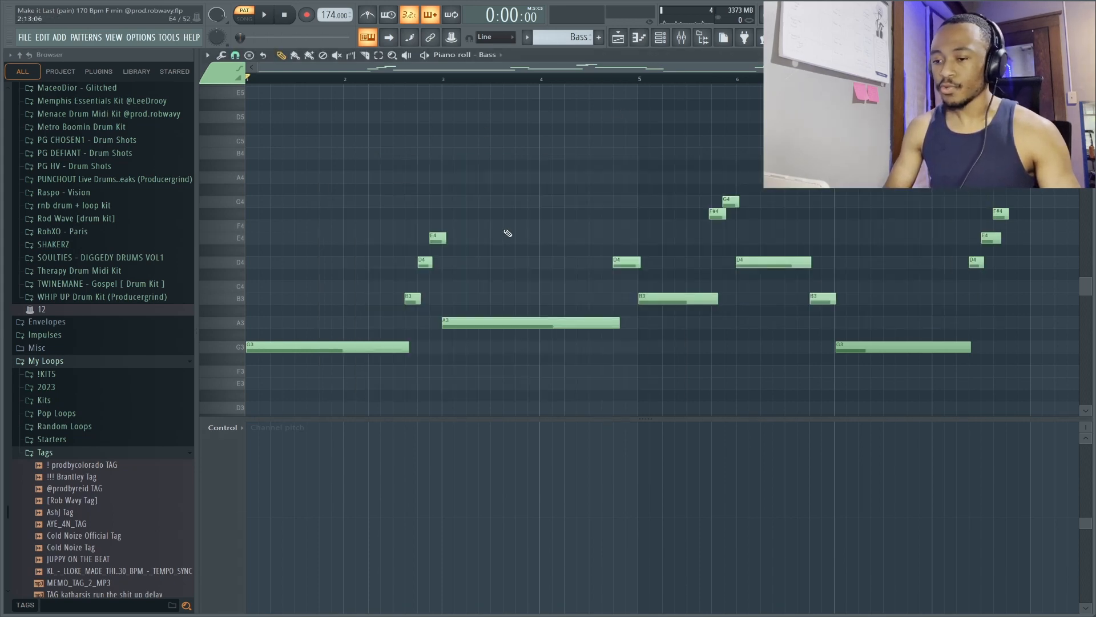
{"action": "key", "text": "space"}
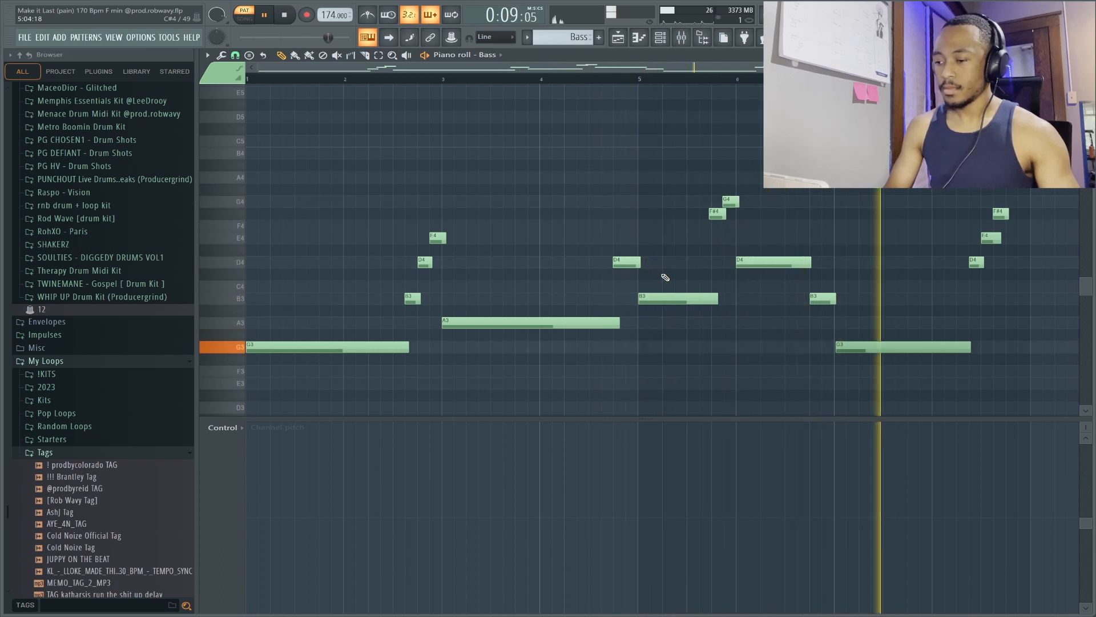
{"action": "key", "text": "space"}
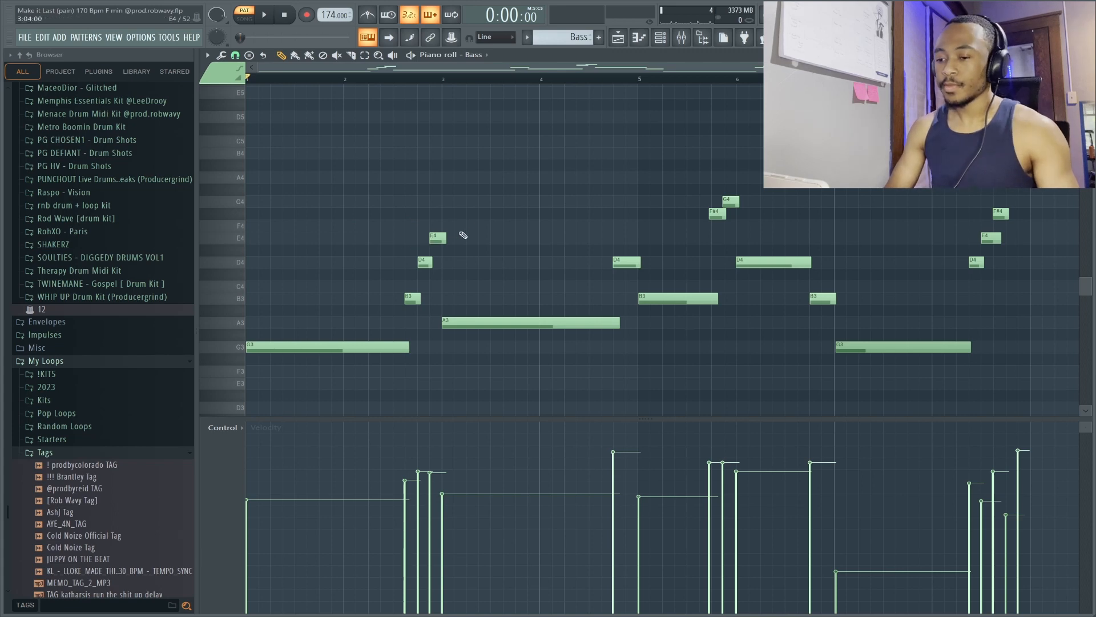
Select the short ascending Bass notes before bar 3, and the run at the end of the pattern.
{"action": "left_click_drag", "start_coordinate": [382, 268], "coordinate": [459, 238]}
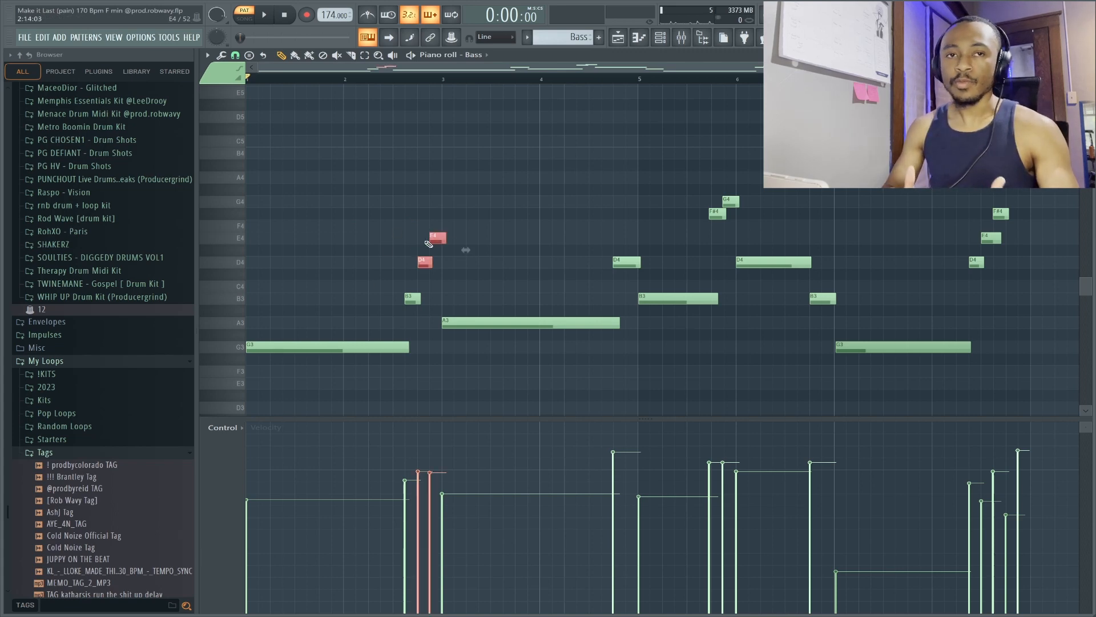
{"action": "left_click_drag", "start_coordinate": [935, 193], "coordinate": [1052, 296]}
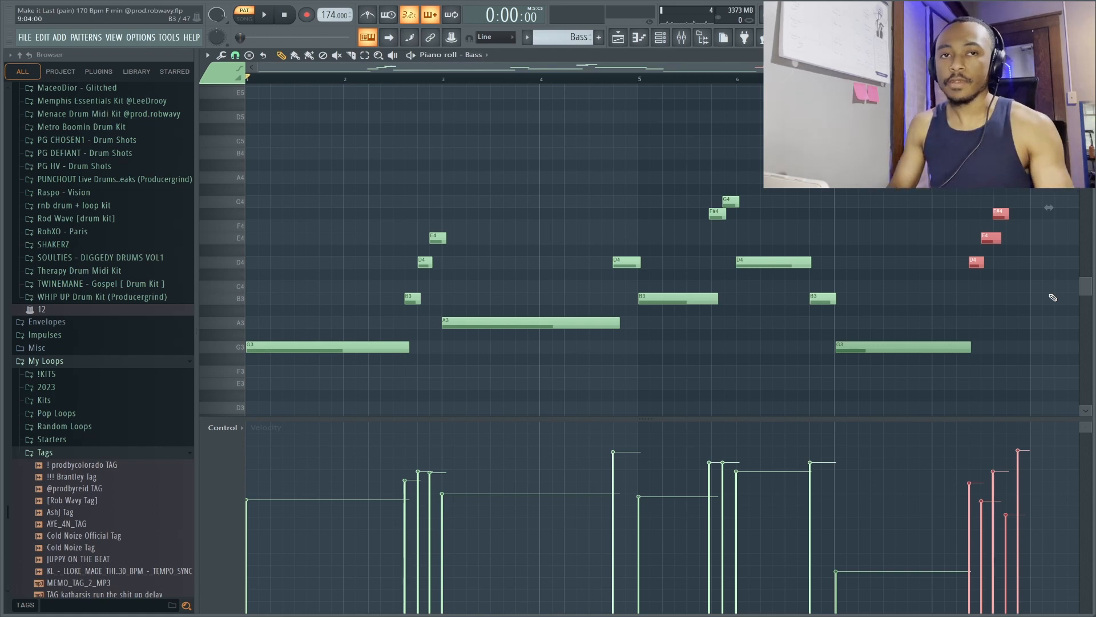
Open the Accent pattern from playlist Track 6 in the piano roll and play it.
{"action": "key", "text": "F5"}
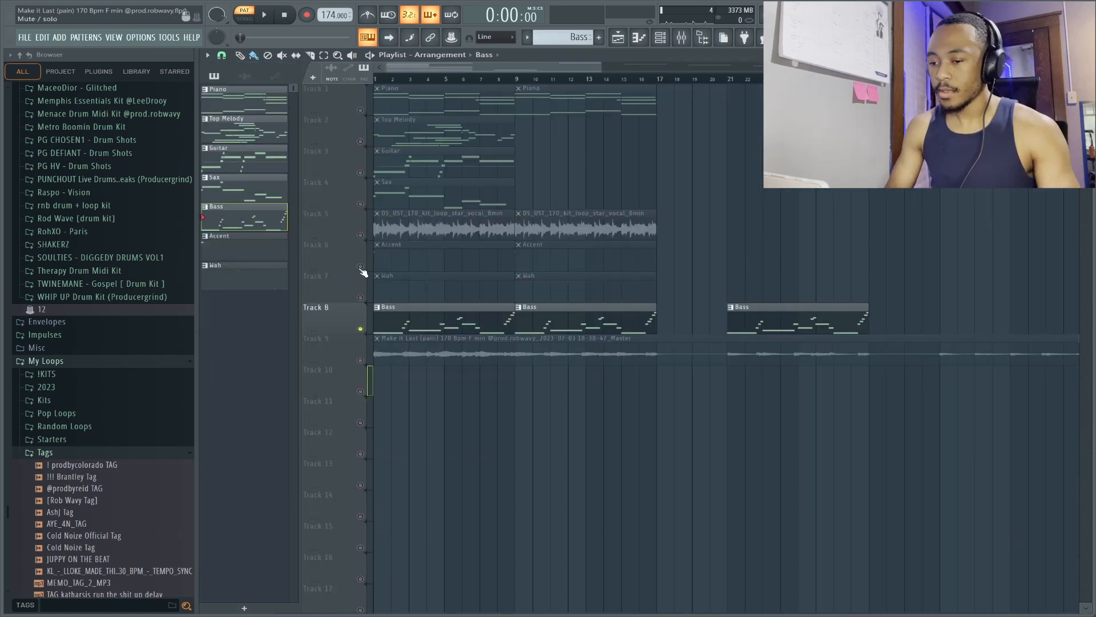
{"action": "left_click", "coordinate": [403, 261]}
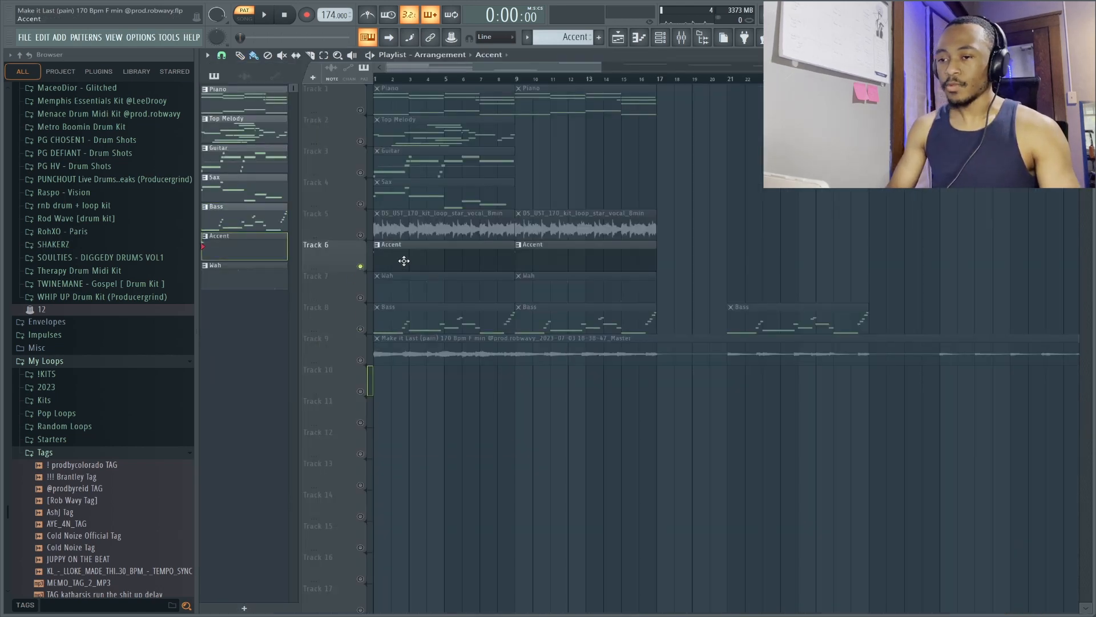
{"action": "double_click", "coordinate": [404, 261]}
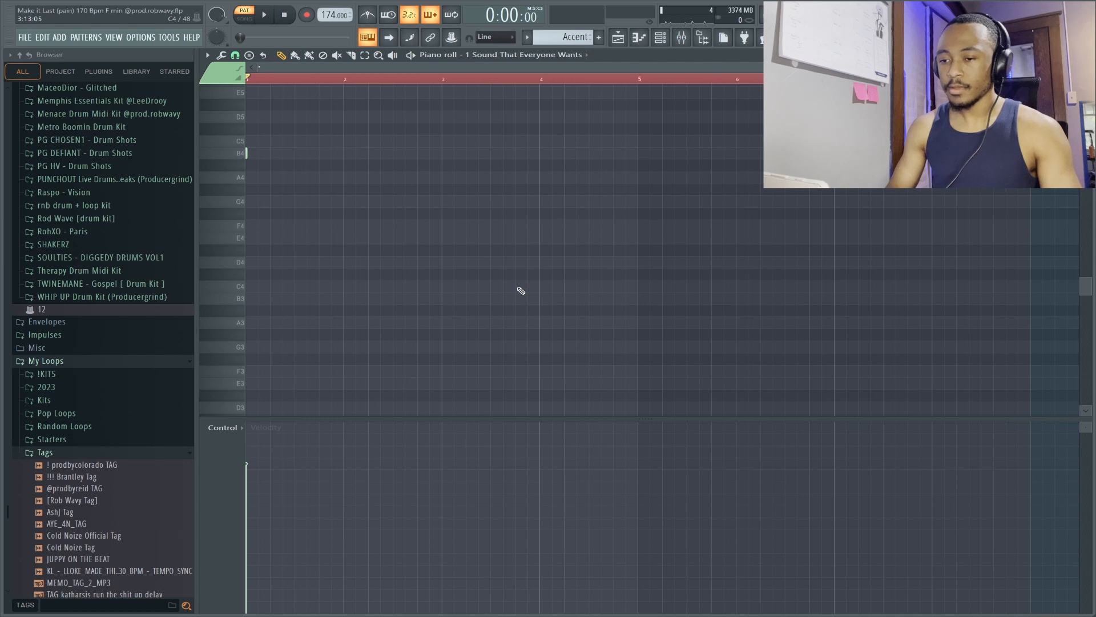
{"action": "key", "text": "space"}
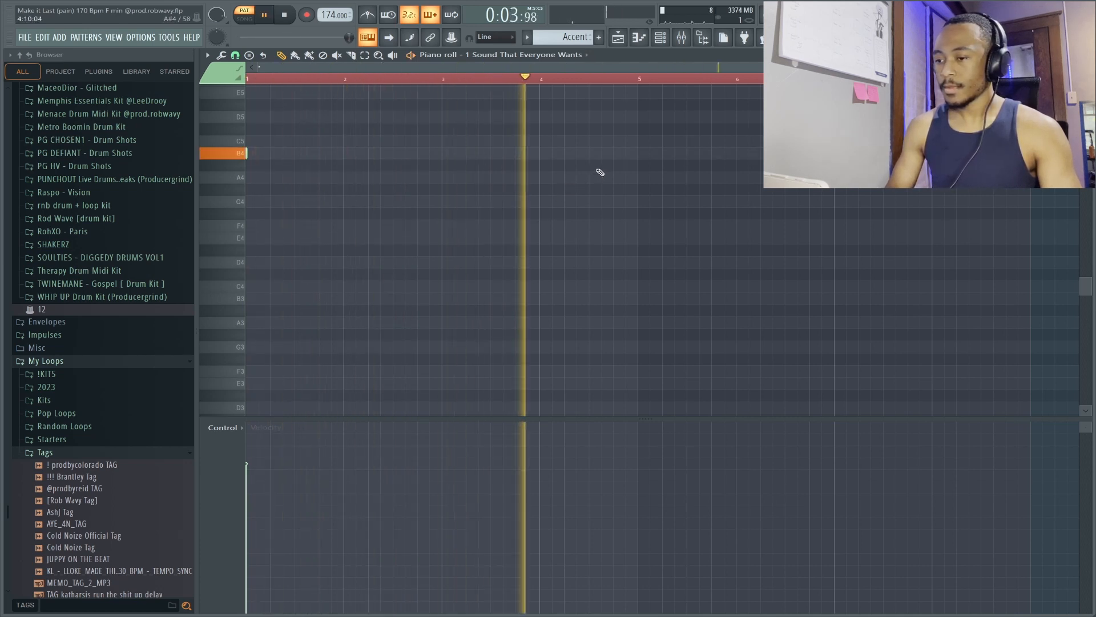
{"action": "key", "text": "space"}
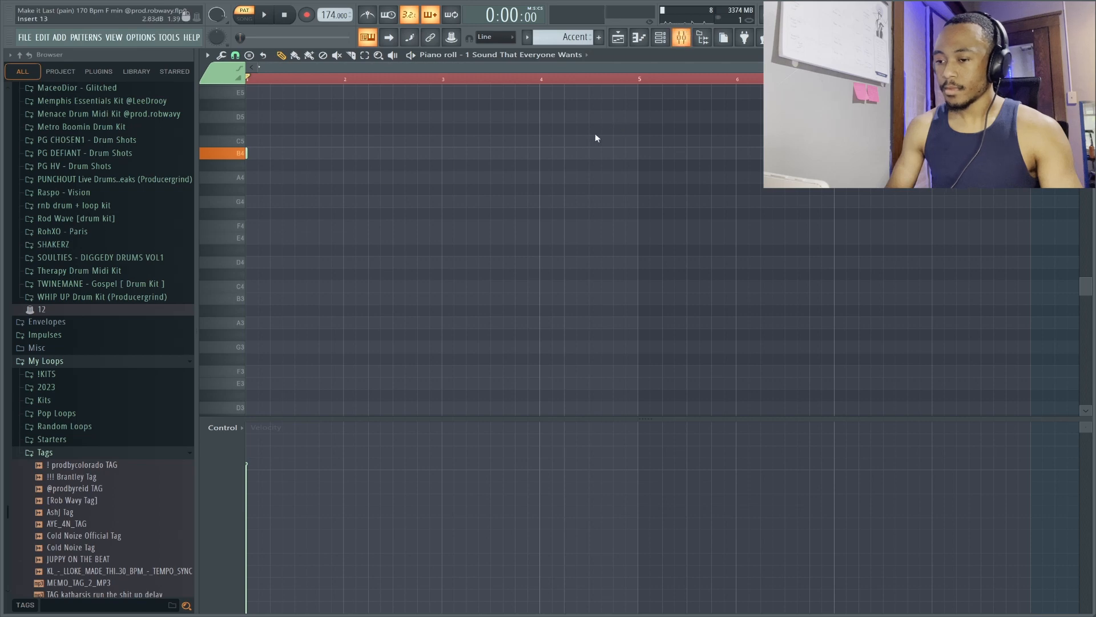
Inspect the ValhallaVintageVerb settings on mixer Insert 6 and return to the playlist.
{"action": "key", "text": "F9"}
{"action": "left_click", "coordinate": [433, 186]}
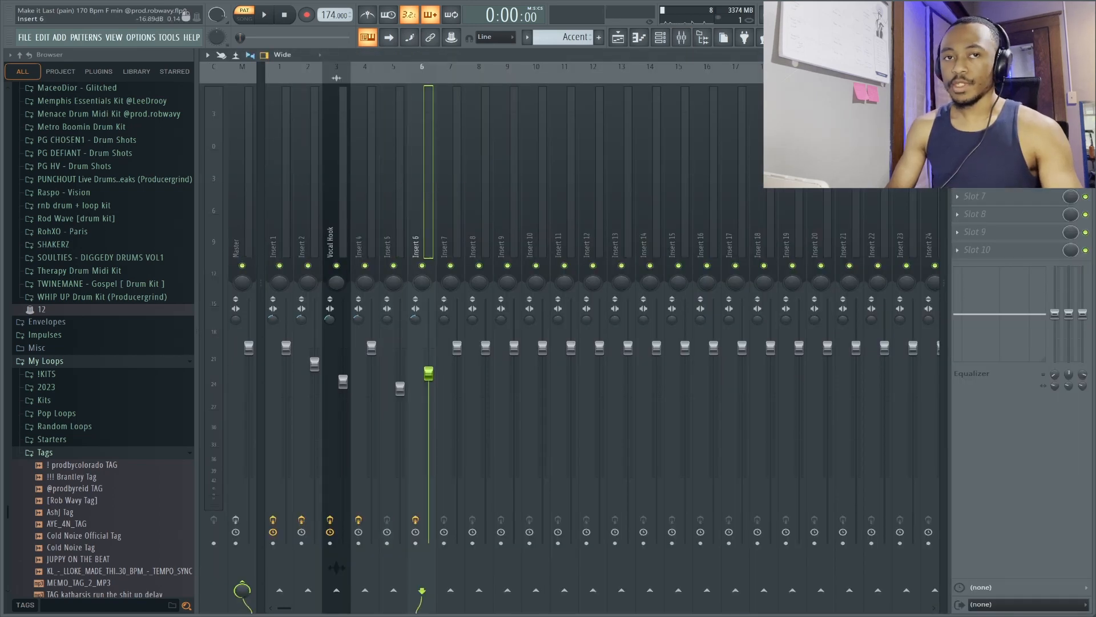
{"action": "left_click", "coordinate": [993, 91]}
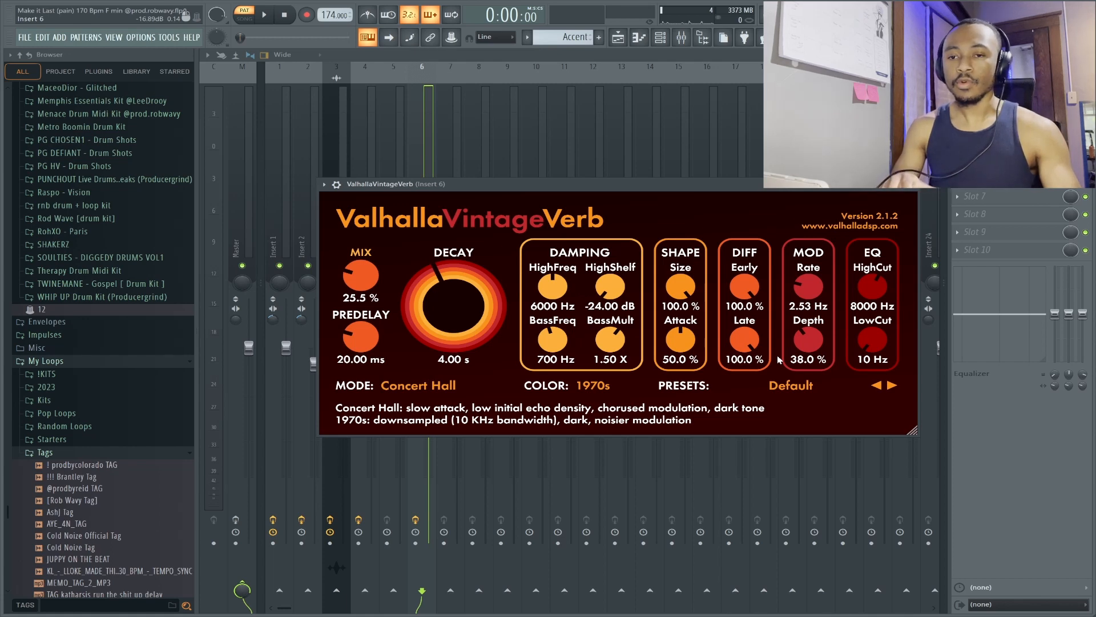
{"action": "key", "text": "F5"}
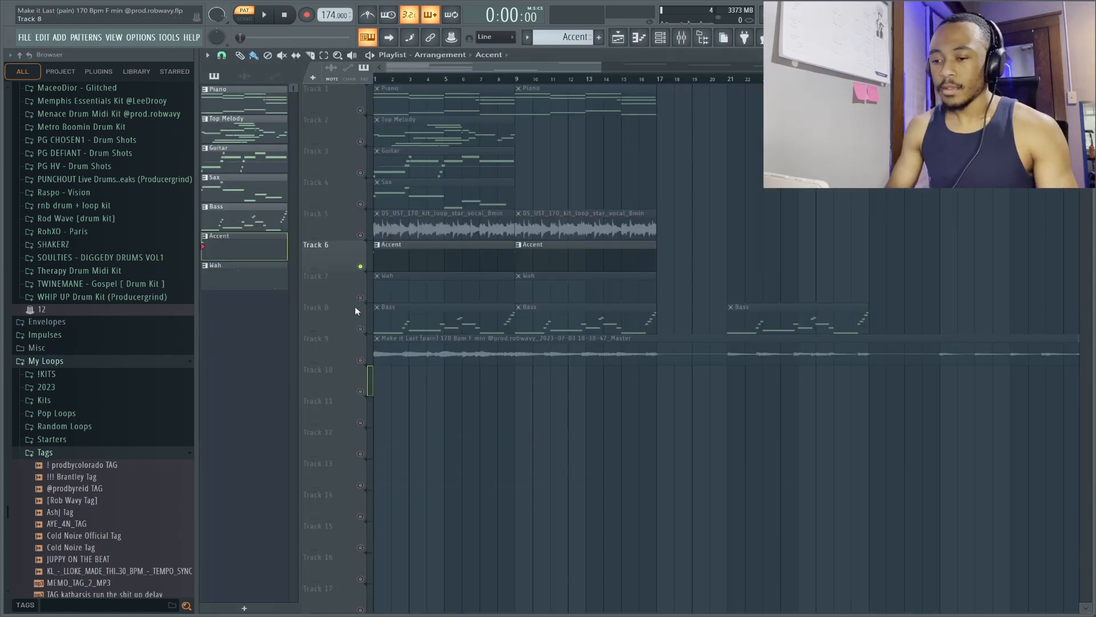
Open the Wah pattern from playlist Track 7 in the piano roll, play it, and return to the playlist.
{"action": "double_click", "coordinate": [426, 294]}
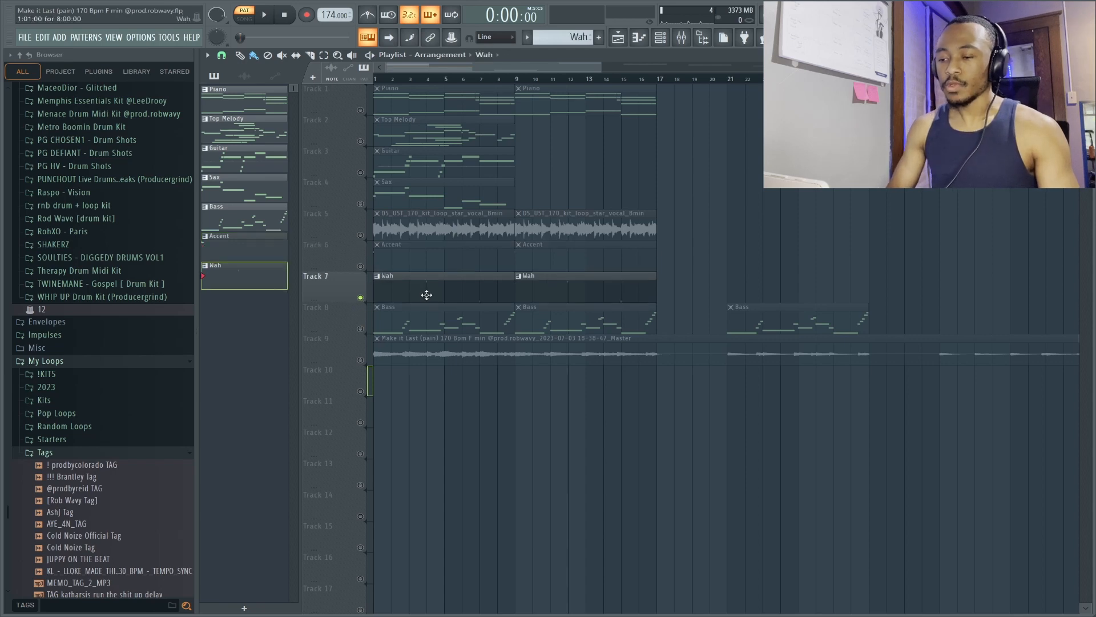
{"action": "scroll", "coordinate": [546, 301], "scroll_direction": "left", "scroll_amount": 3}
{"action": "key", "text": "space"}
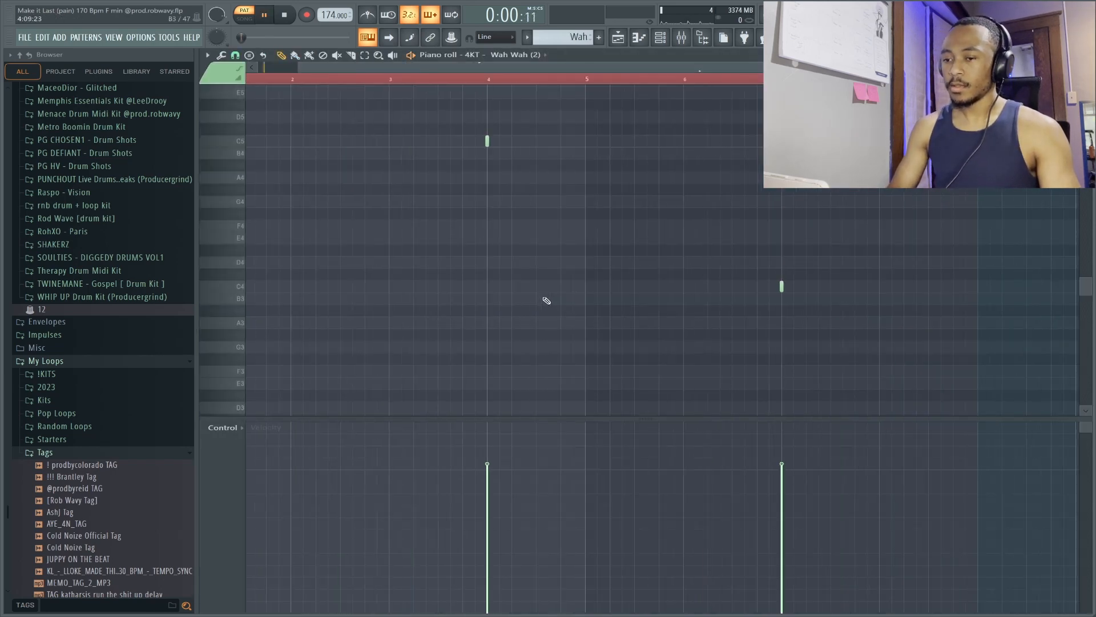
{"action": "scroll", "coordinate": [546, 300], "scroll_direction": "down", "scroll_amount": 1}
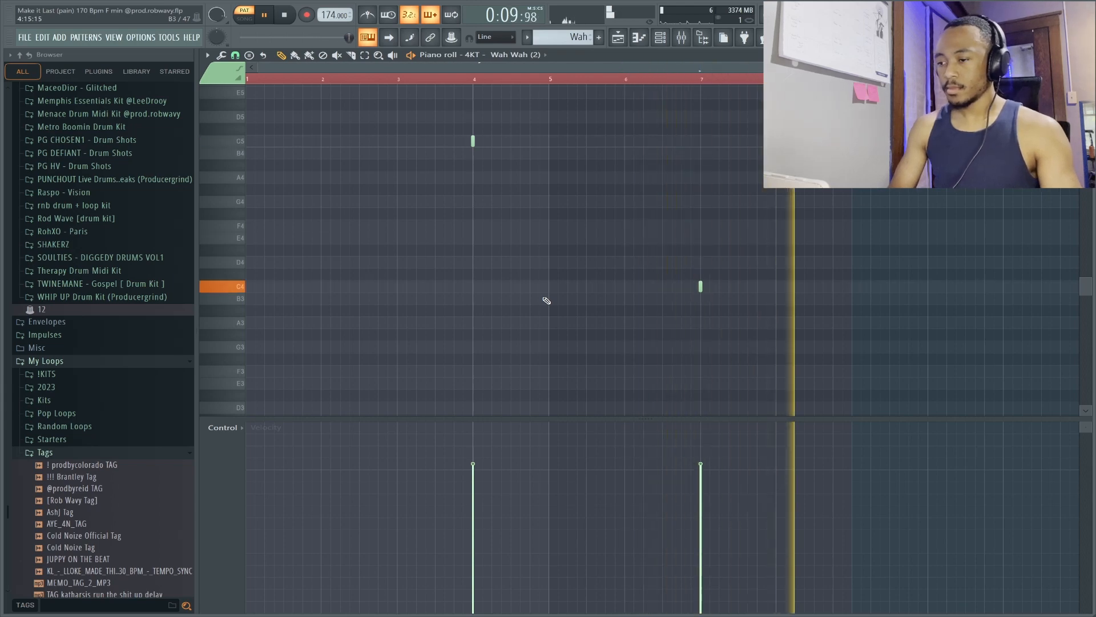
{"action": "key", "text": "space"}
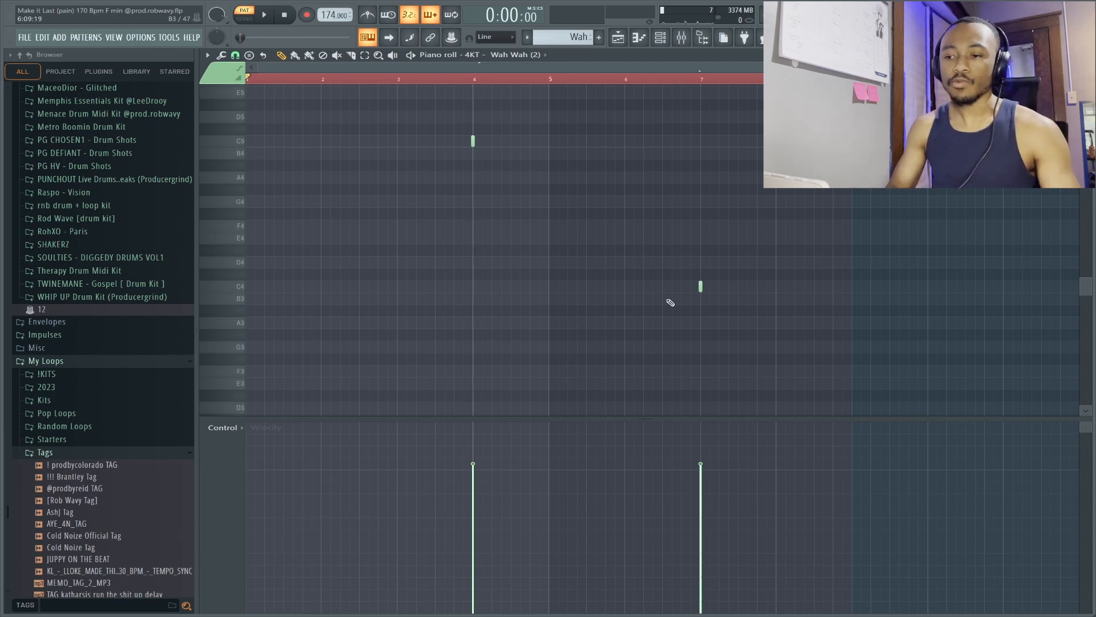
{"action": "left_click", "coordinate": [618, 37]}
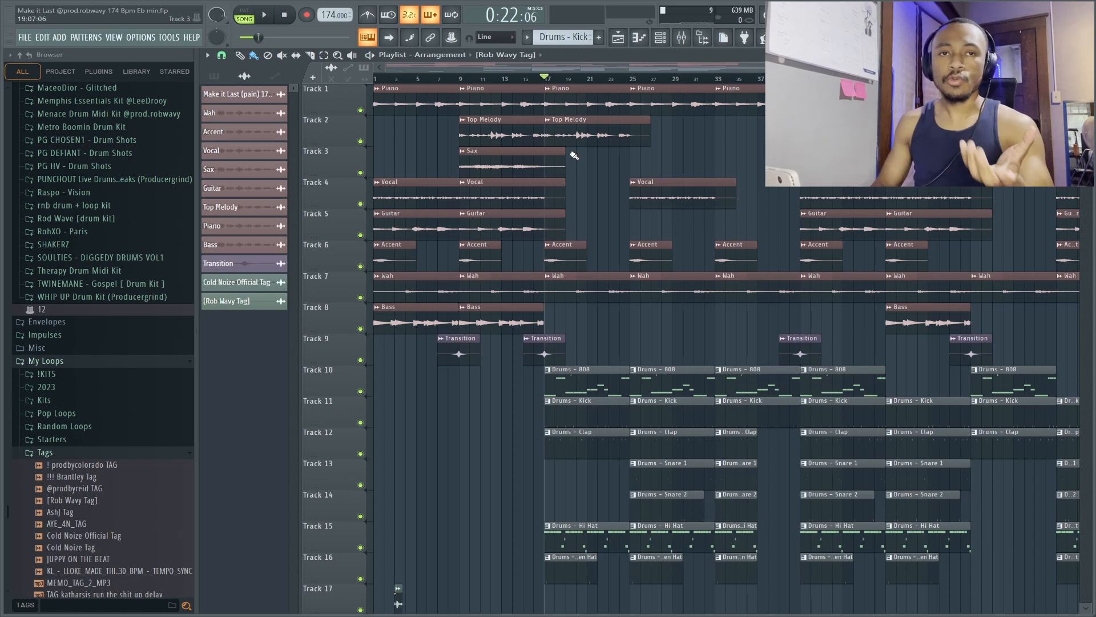
Inspect the Piano audio clip's pitch and time-stretching settings, and play the full beat arrangement from bar 17.
{"action": "left_click", "coordinate": [573, 100]}
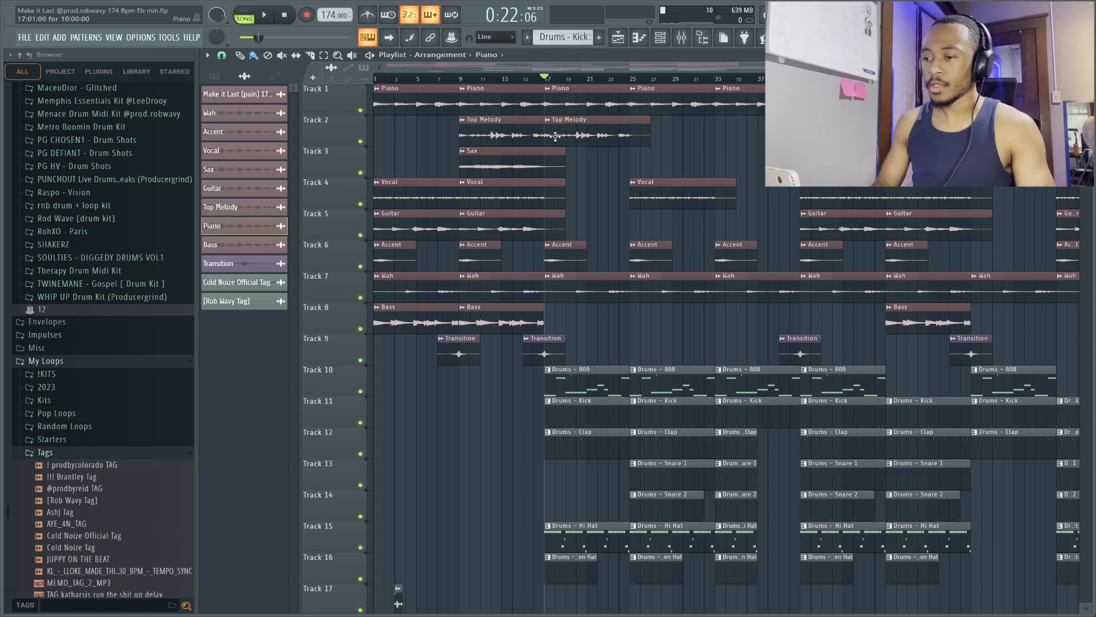
{"action": "double_click", "coordinate": [551, 104]}
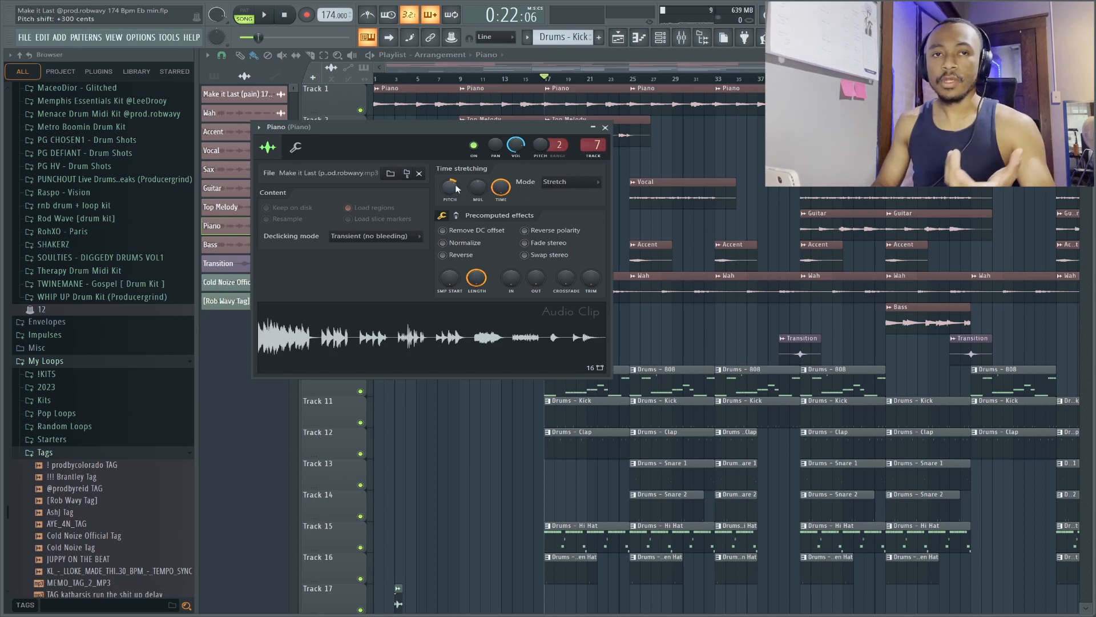
{"action": "left_click", "coordinate": [605, 128]}
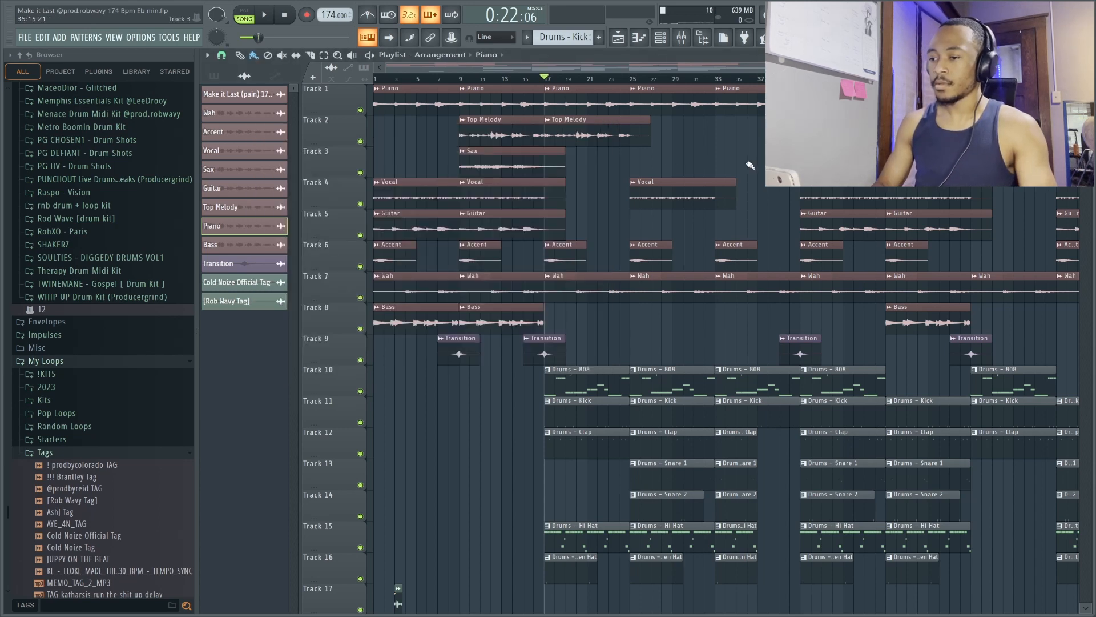
{"action": "key", "text": "space"}
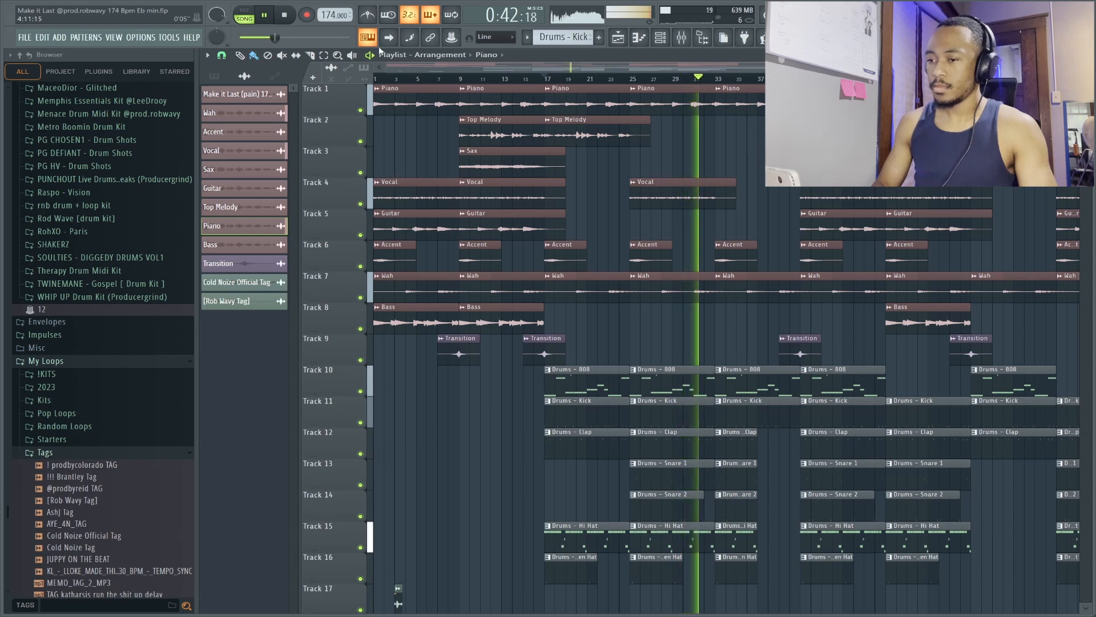
{"action": "key", "text": "space"}
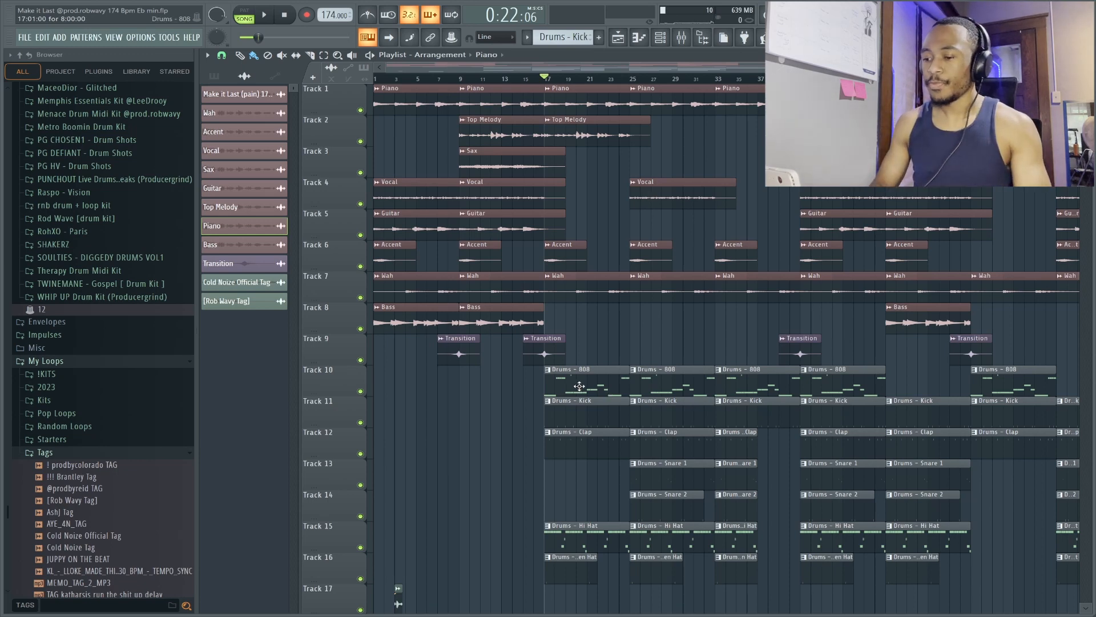
Open the Drums - 808 pattern in the piano roll and inspect the 808 channel's volume envelope and sample settings.
{"action": "left_click", "coordinate": [584, 387]}
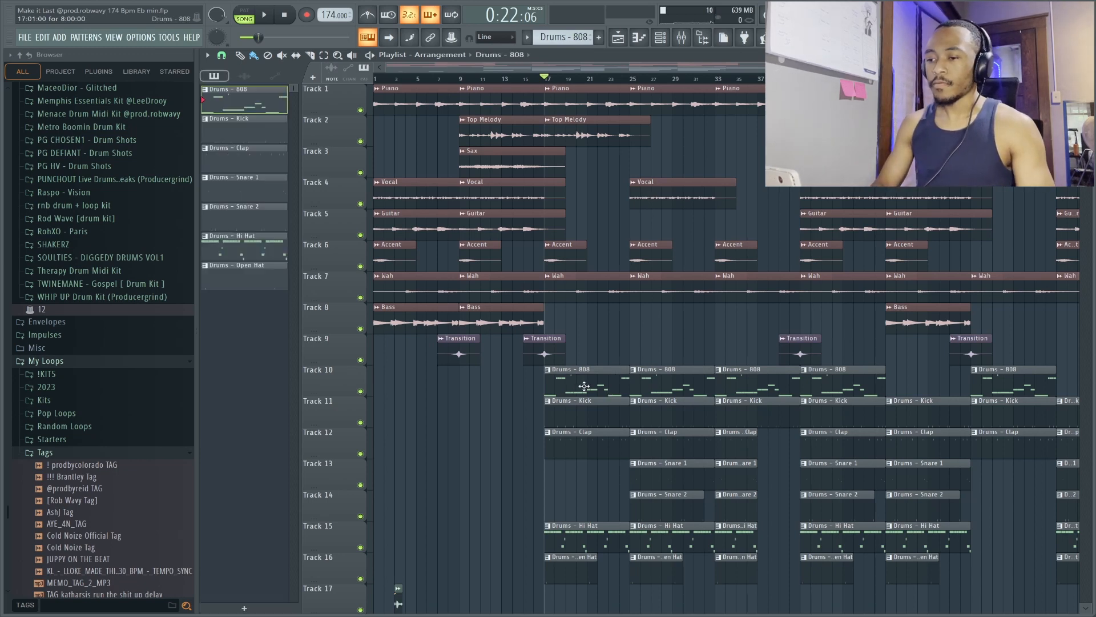
{"action": "key", "text": "F7"}
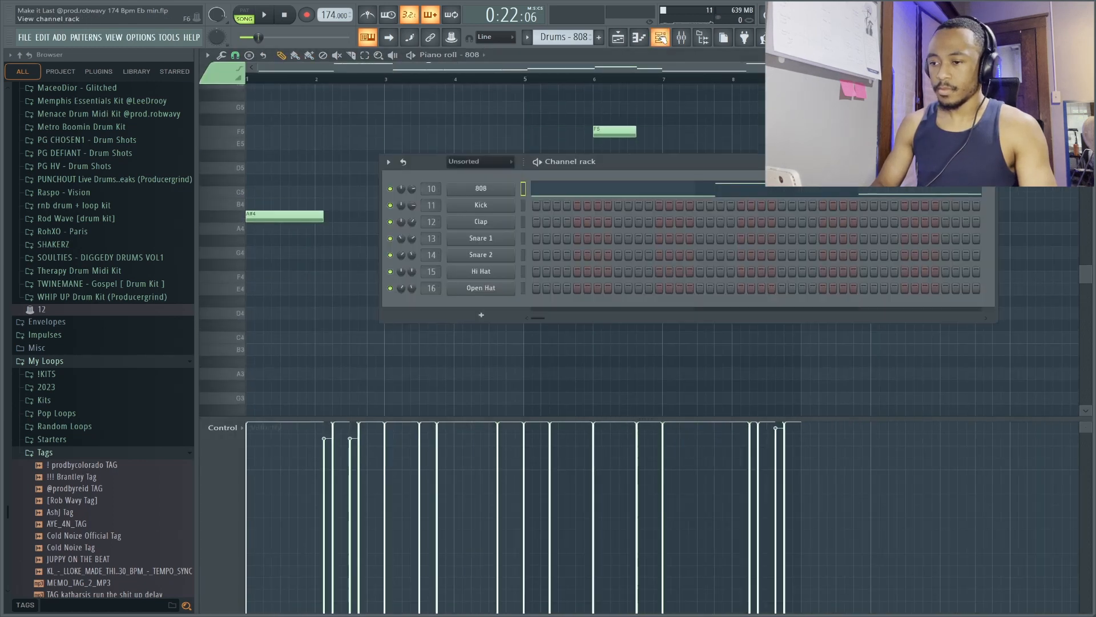
{"action": "key", "text": "F6"}
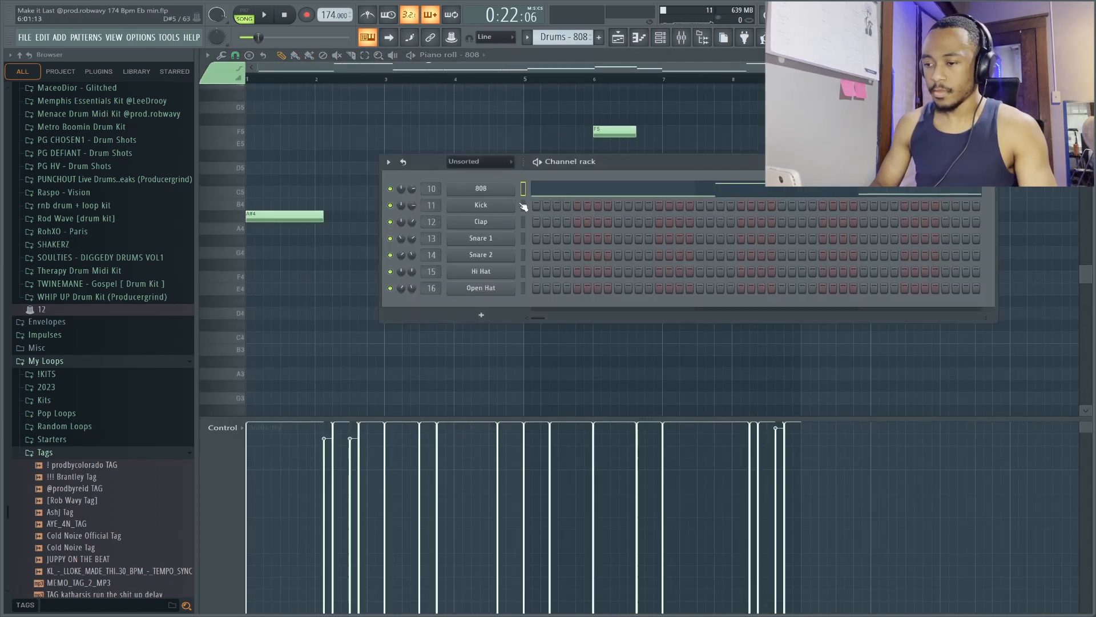
{"action": "left_click", "coordinate": [505, 191]}
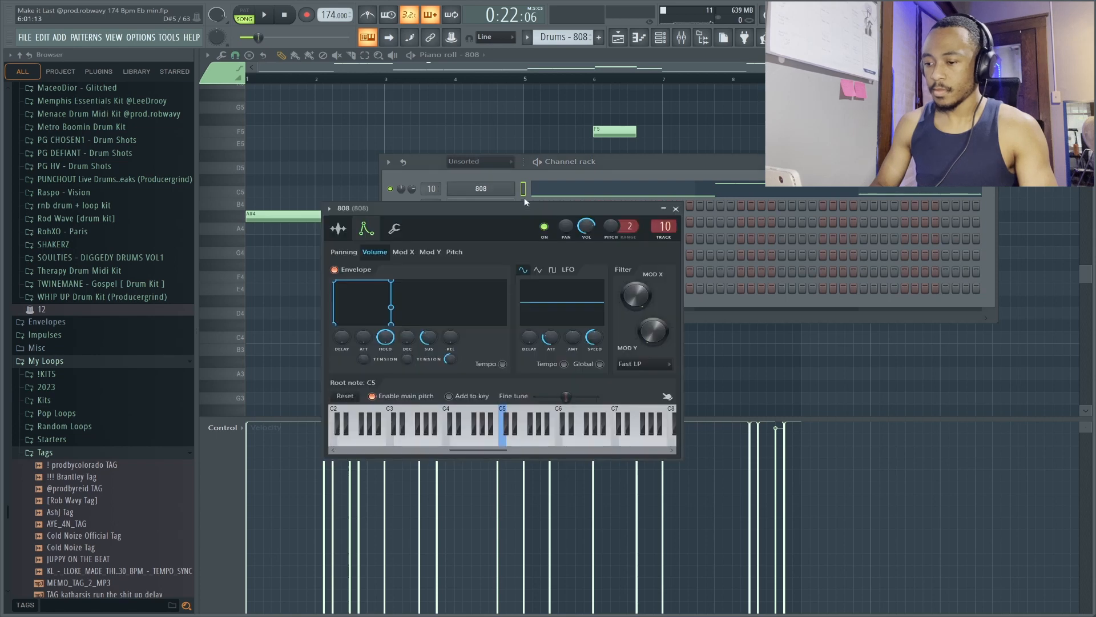
{"action": "left_click", "coordinate": [338, 229]}
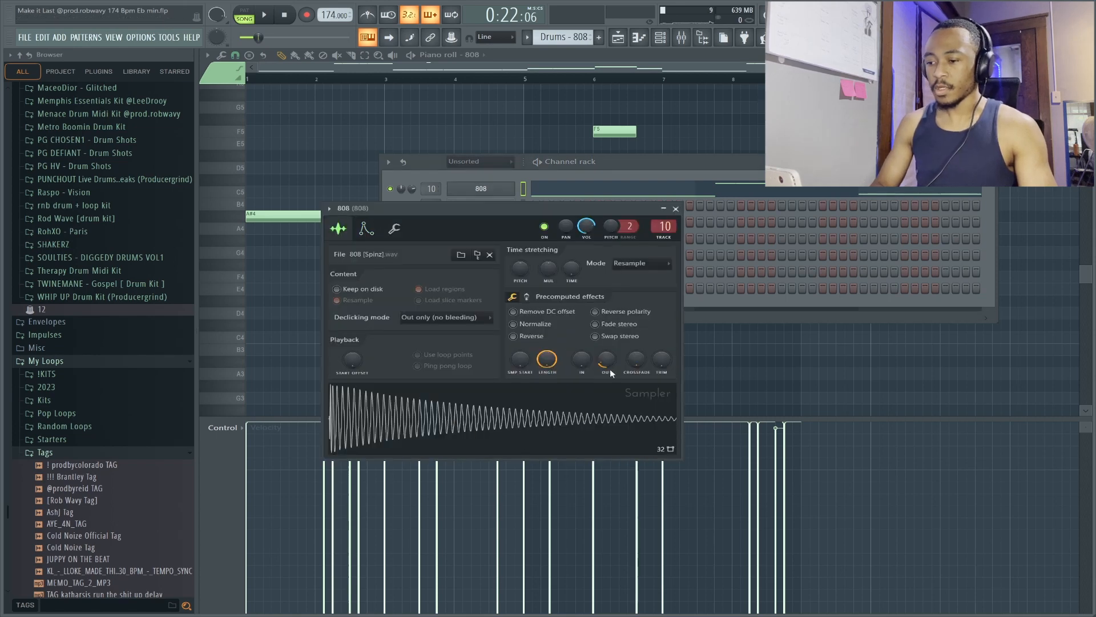
{"action": "left_click", "coordinate": [625, 57]}
Bring all the 808 notes into view in the piano roll and play the pattern on its own.
{"action": "scroll", "coordinate": [639, 148], "scroll_direction": "up", "scroll_amount": 3}
{"action": "scroll", "coordinate": [640, 148], "scroll_direction": "up", "scroll_amount": 1}
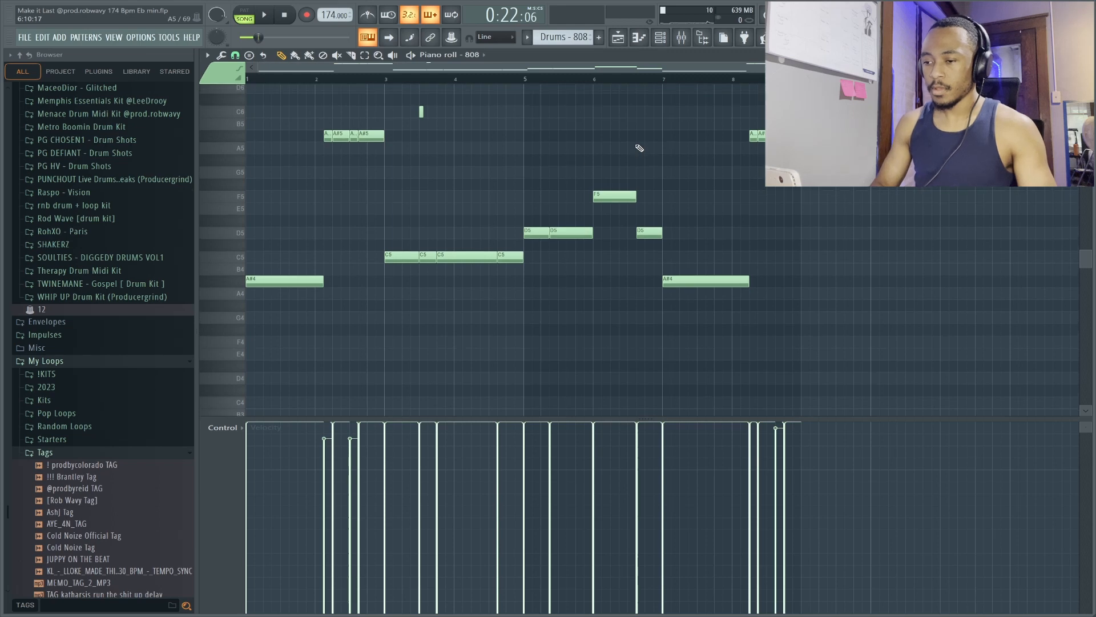
{"action": "key", "text": "l"}
{"action": "key", "text": "space"}
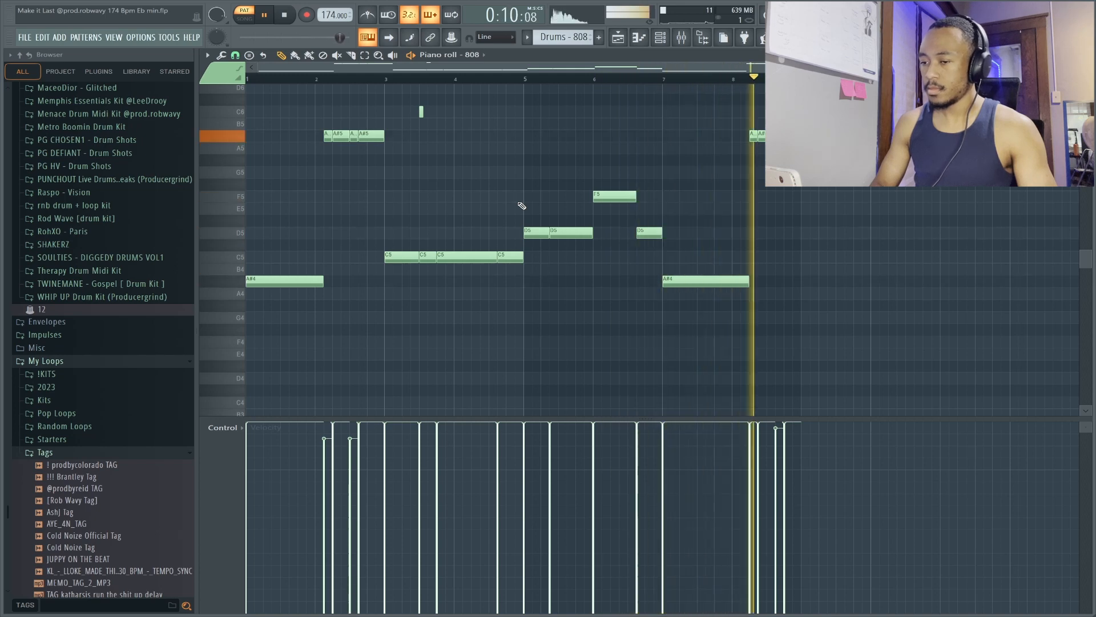
{"action": "key", "text": "space"}
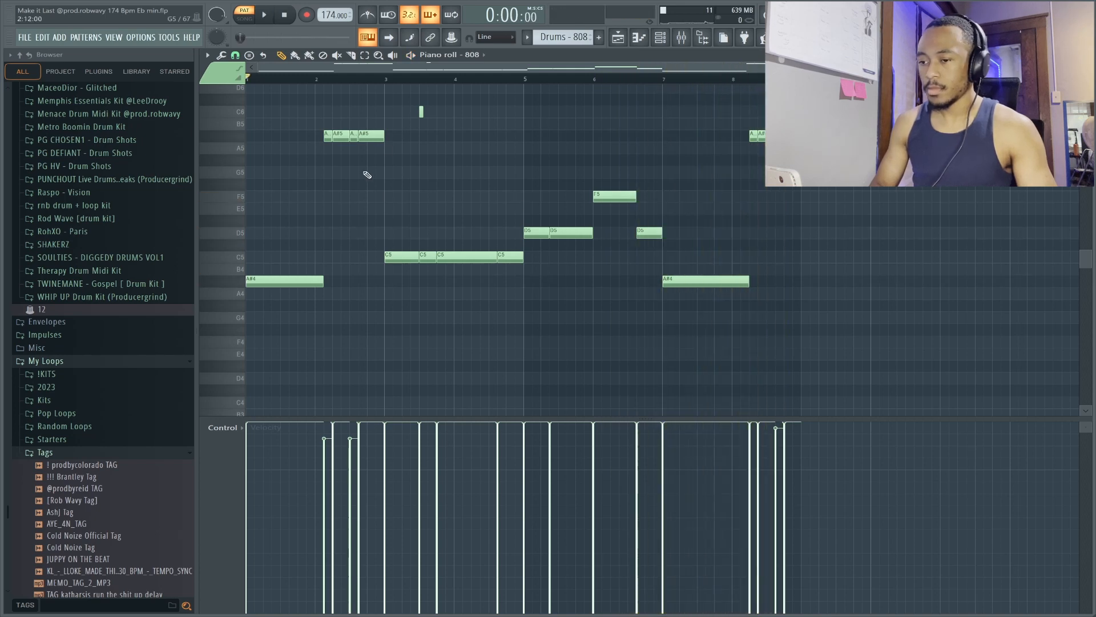
Select the 808's repeated A#5 notes, the short C6 note in bar 3 and the F5 note at bar 6, and return to the playlist.
{"action": "left_click_drag", "start_coordinate": [344, 147], "coordinate": [321, 131]}
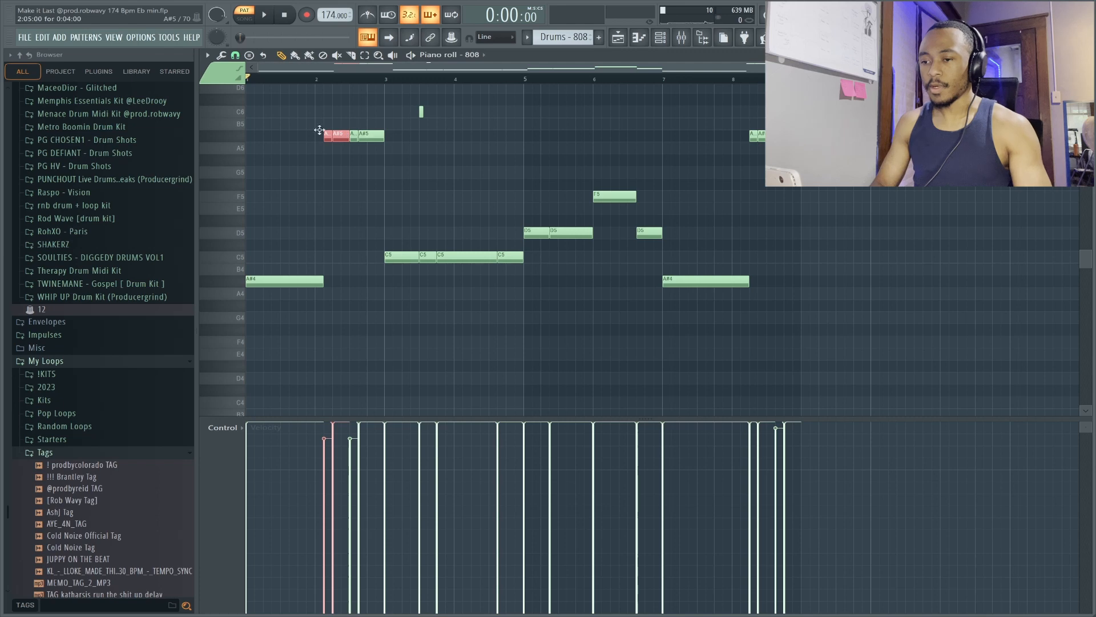
{"action": "left_click", "coordinate": [242, 137], "text": "ctrl"}
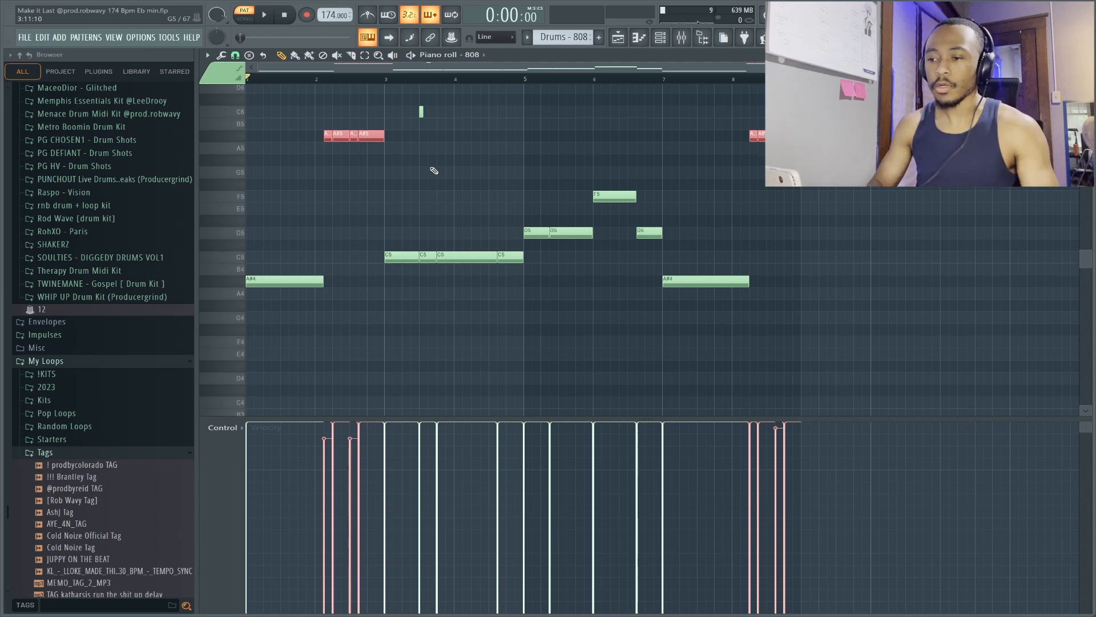
{"action": "left_click", "coordinate": [421, 111]}
{"action": "scroll", "coordinate": [418, 258], "scroll_direction": "up", "scroll_amount": 3}
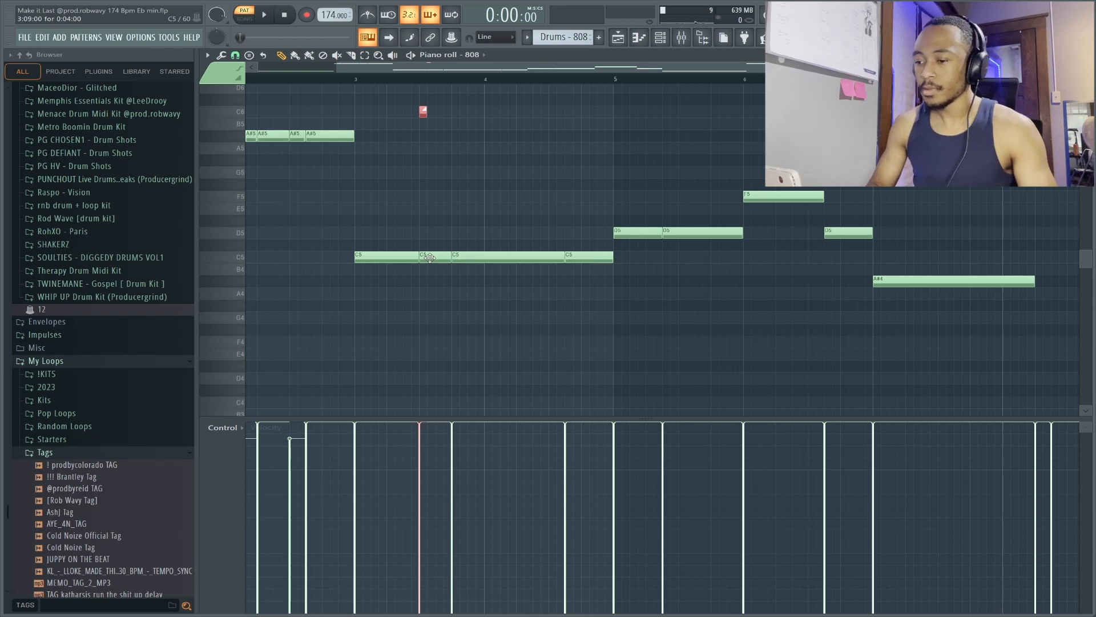
{"action": "scroll", "coordinate": [602, 235], "scroll_direction": "down", "scroll_amount": 3}
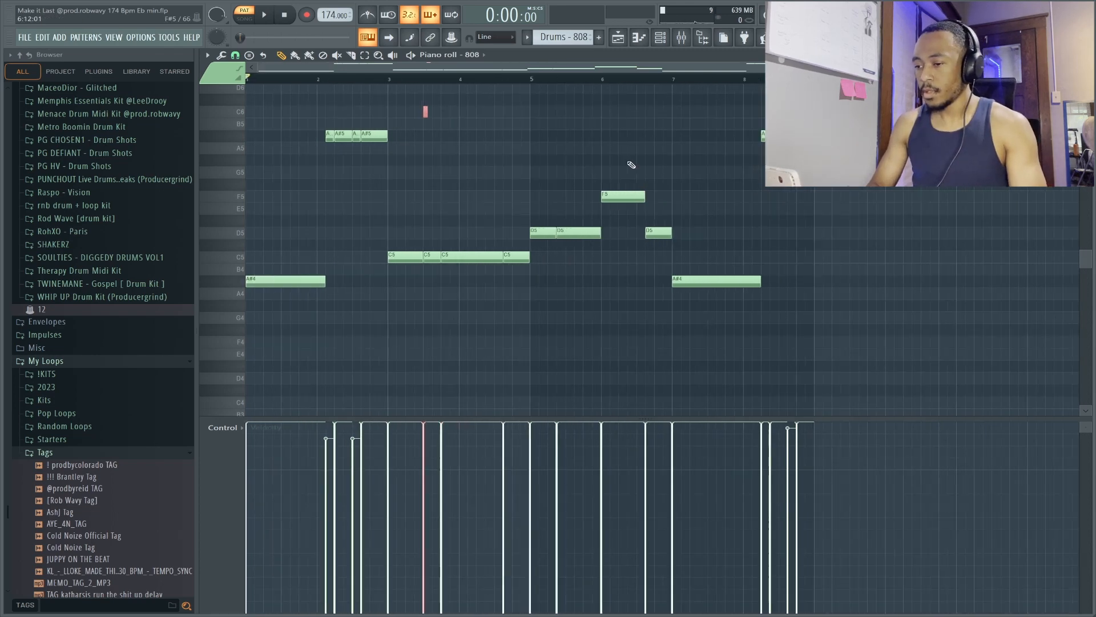
{"action": "left_click", "coordinate": [621, 198]}
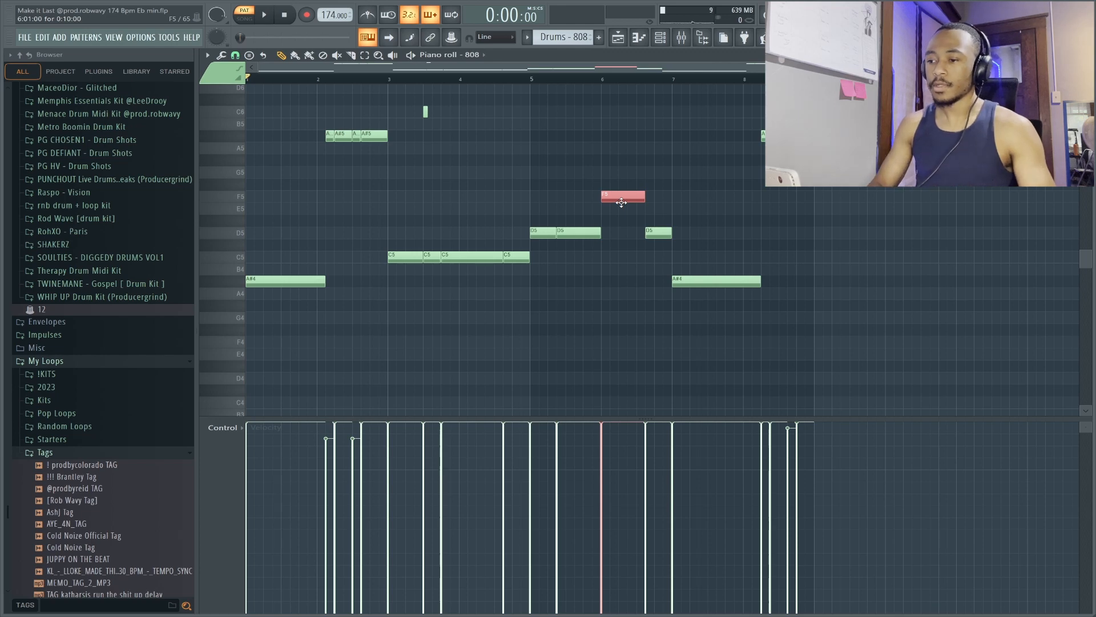
{"action": "left_click", "coordinate": [618, 37]}
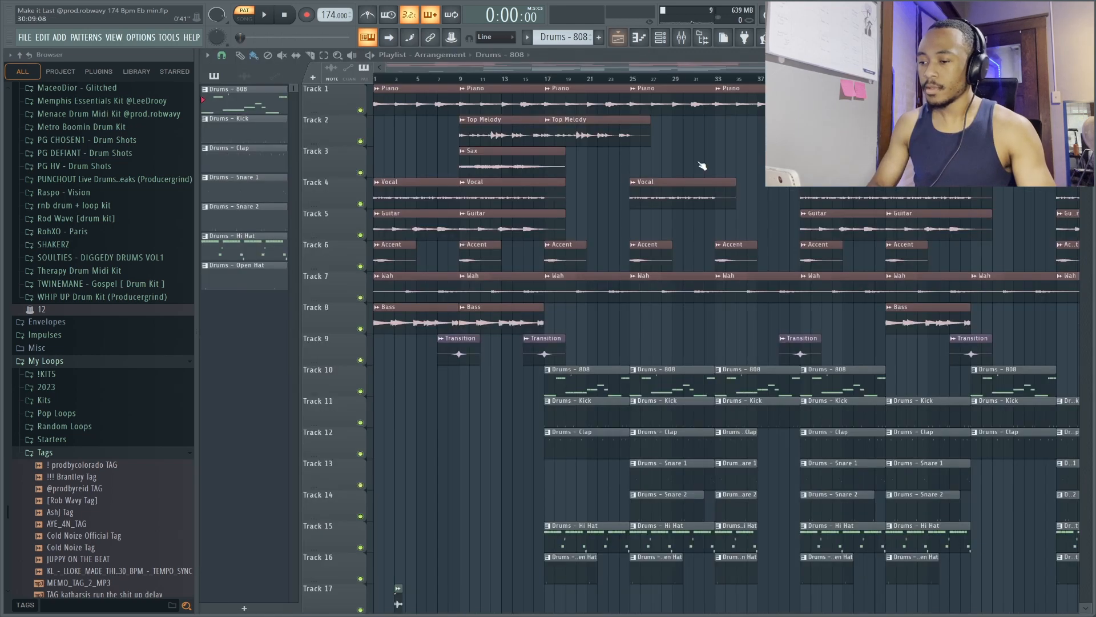
Open the Drums - Kick pattern from Track 11 in the piano roll, play it, and return to the playlist.
{"action": "double_click", "coordinate": [565, 411]}
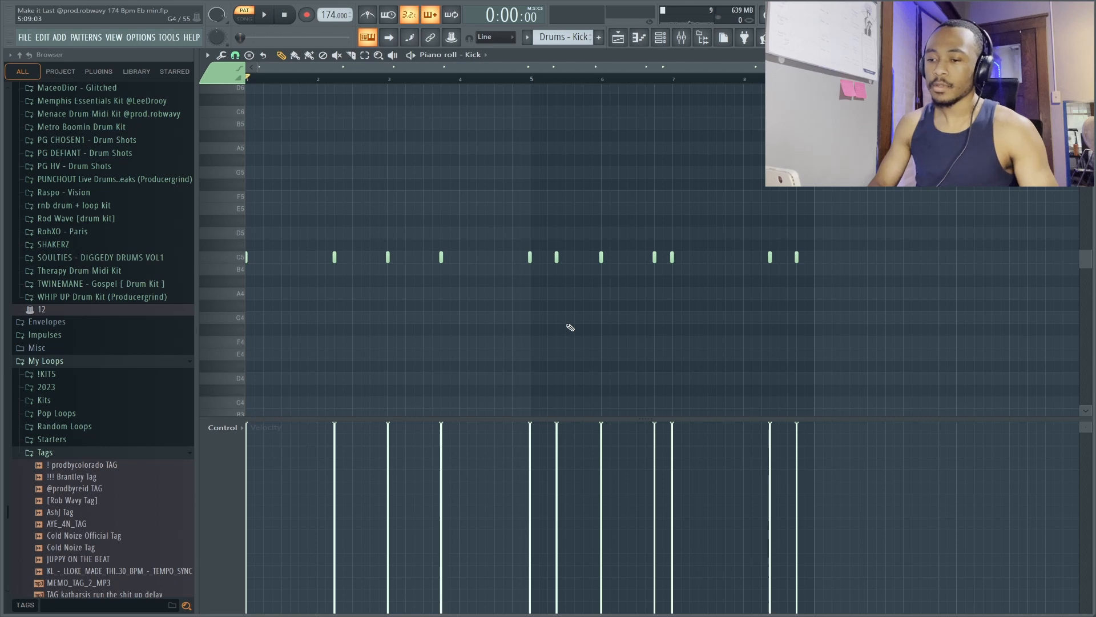
{"action": "key", "text": "space"}
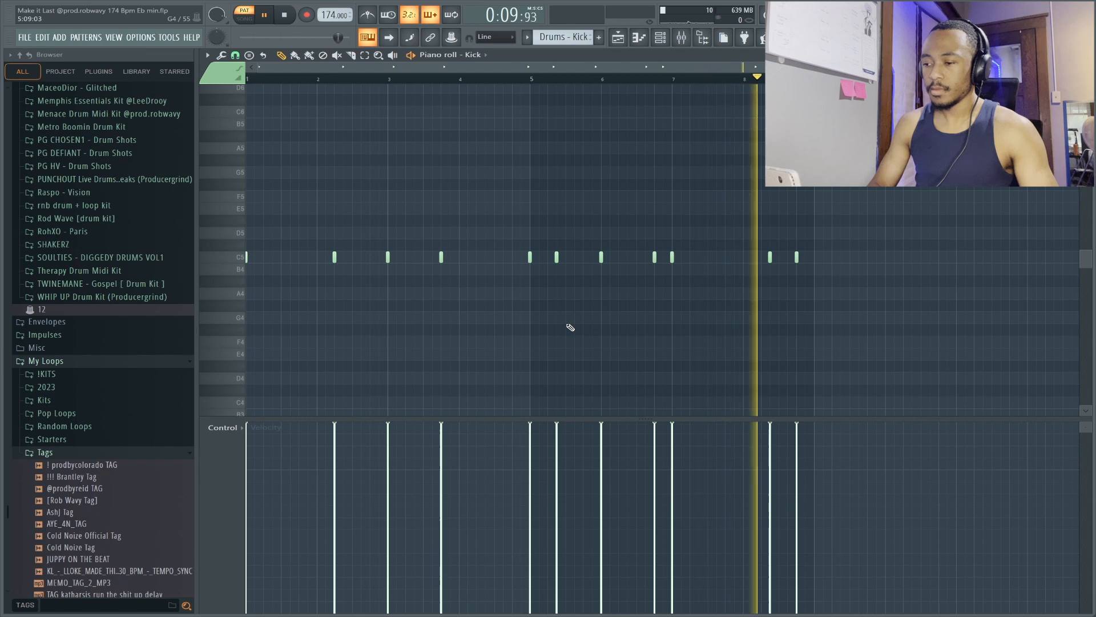
{"action": "key", "text": "space"}
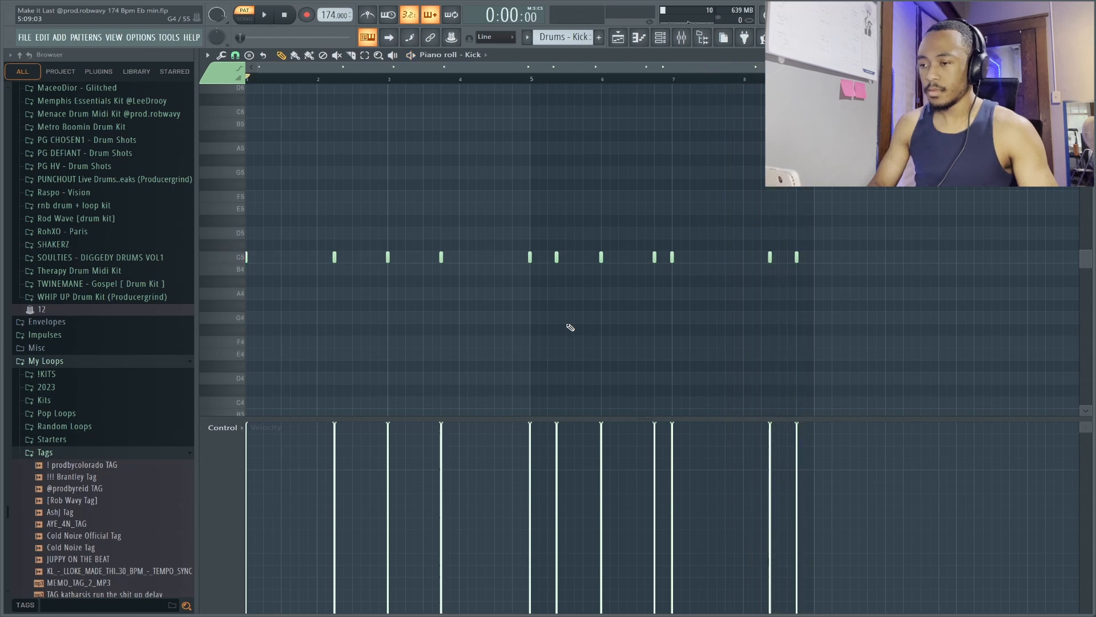
{"action": "left_click", "coordinate": [618, 38]}
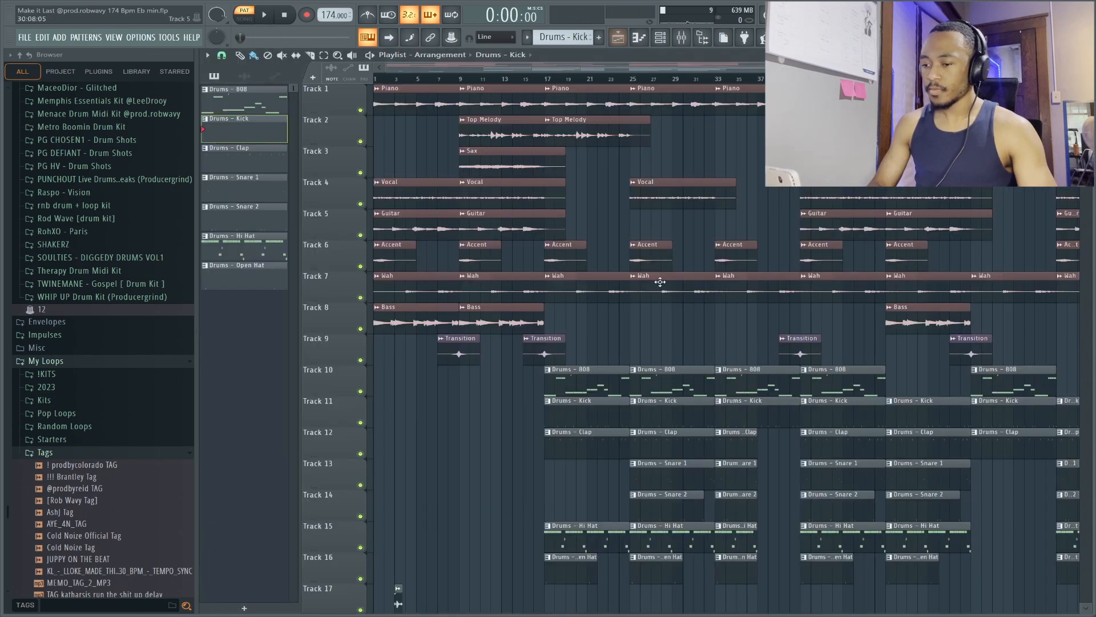
Open the Drums - Clap pattern from Track 12 in the piano roll and play it.
{"action": "scroll", "coordinate": [657, 282], "scroll_direction": "down", "scroll_amount": 1}
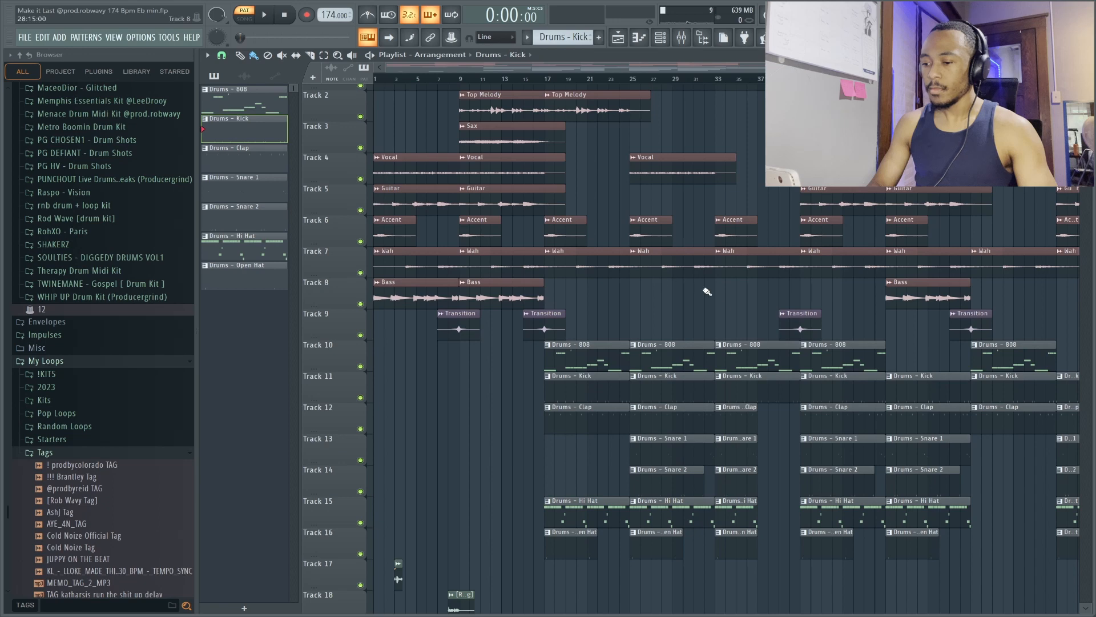
{"action": "double_click", "coordinate": [652, 417]}
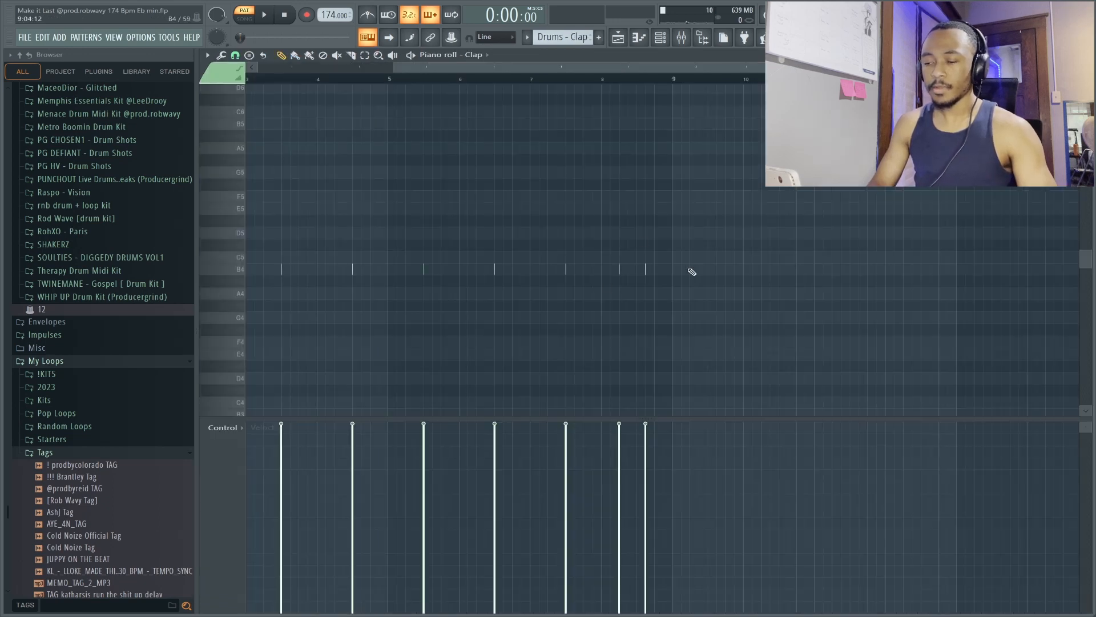
{"action": "key", "text": "space"}
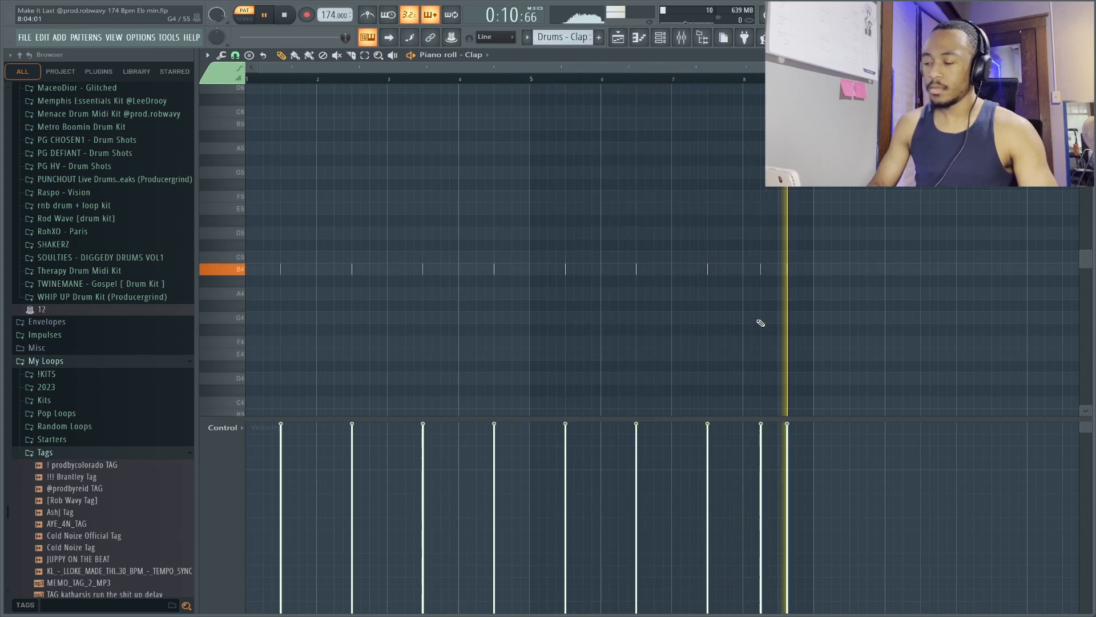
{"action": "key", "text": "space"}
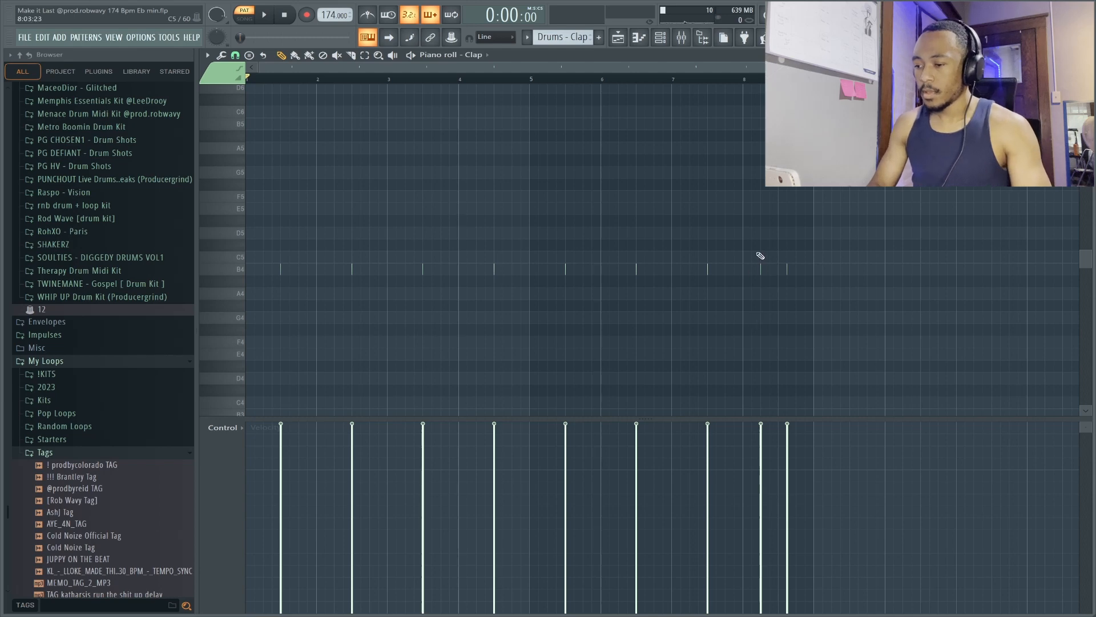
Select the last two clap notes in bar 8 and examine their spacing up close.
{"action": "left_click_drag", "start_coordinate": [755, 251], "coordinate": [818, 292]}
{"action": "right_click", "coordinate": [806, 303], "text": "ctrl"}
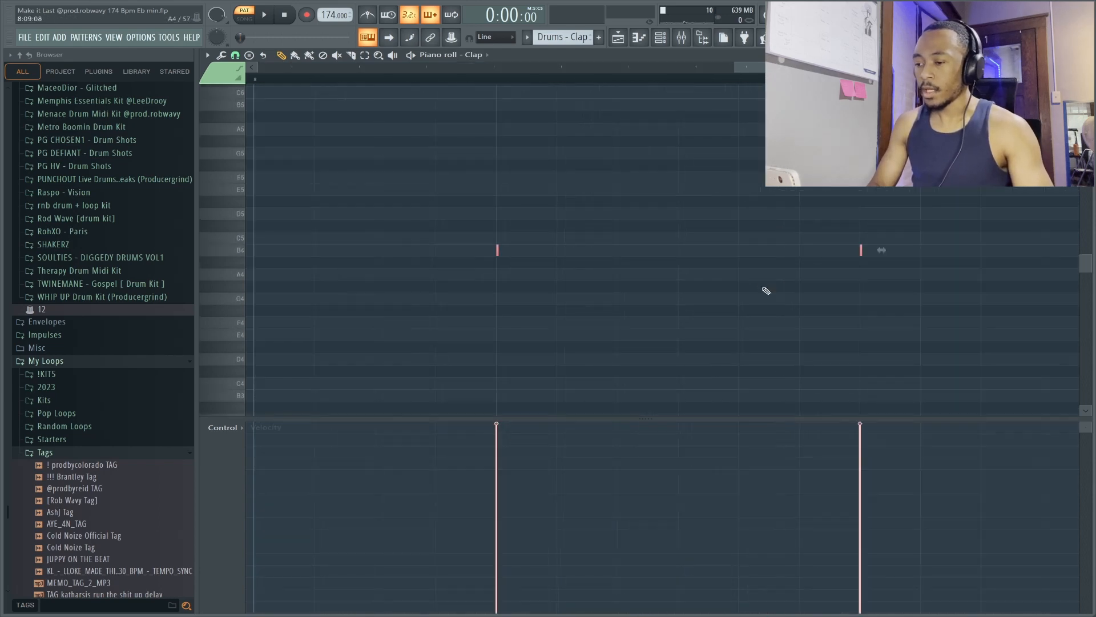
{"action": "scroll", "coordinate": [791, 275], "scroll_direction": "down", "scroll_amount": 8}
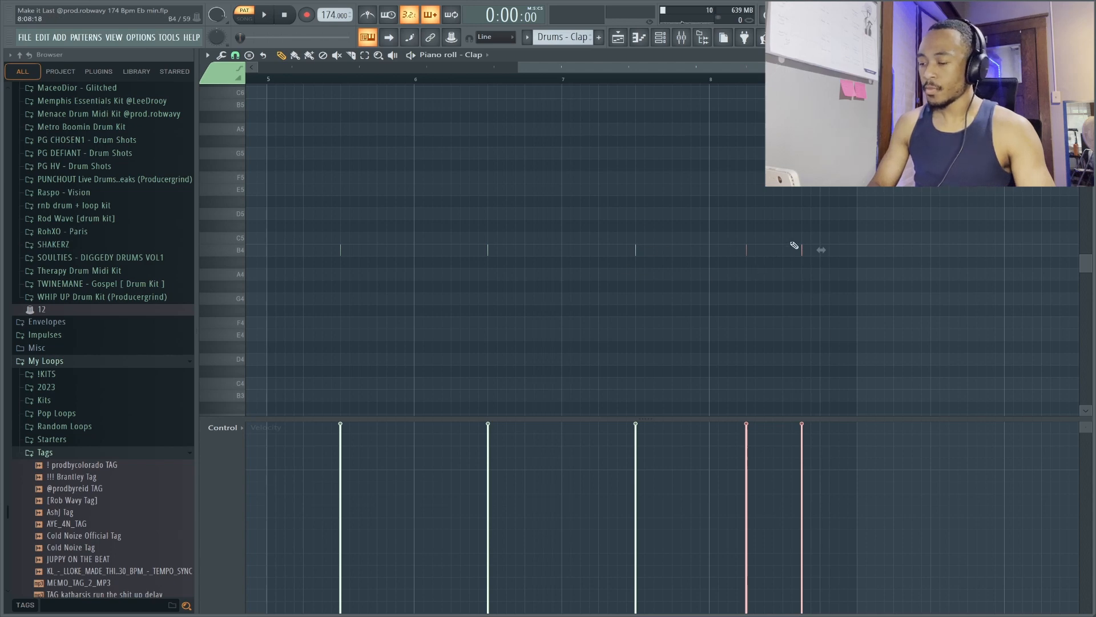
{"action": "scroll", "coordinate": [794, 245], "scroll_direction": "up", "scroll_amount": 6}
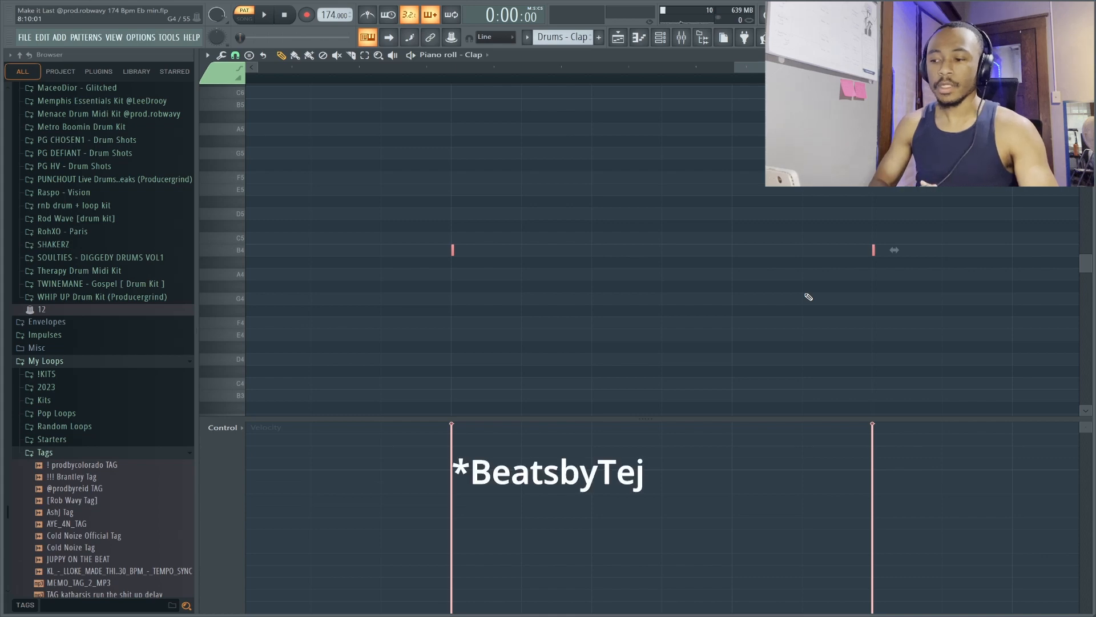
Leave the clap notes, open the Drums - Snare 1 pattern from Track 13 in the piano roll, play it, and return to the playlist.
{"action": "scroll", "coordinate": [729, 232], "scroll_direction": "down", "scroll_amount": 3}
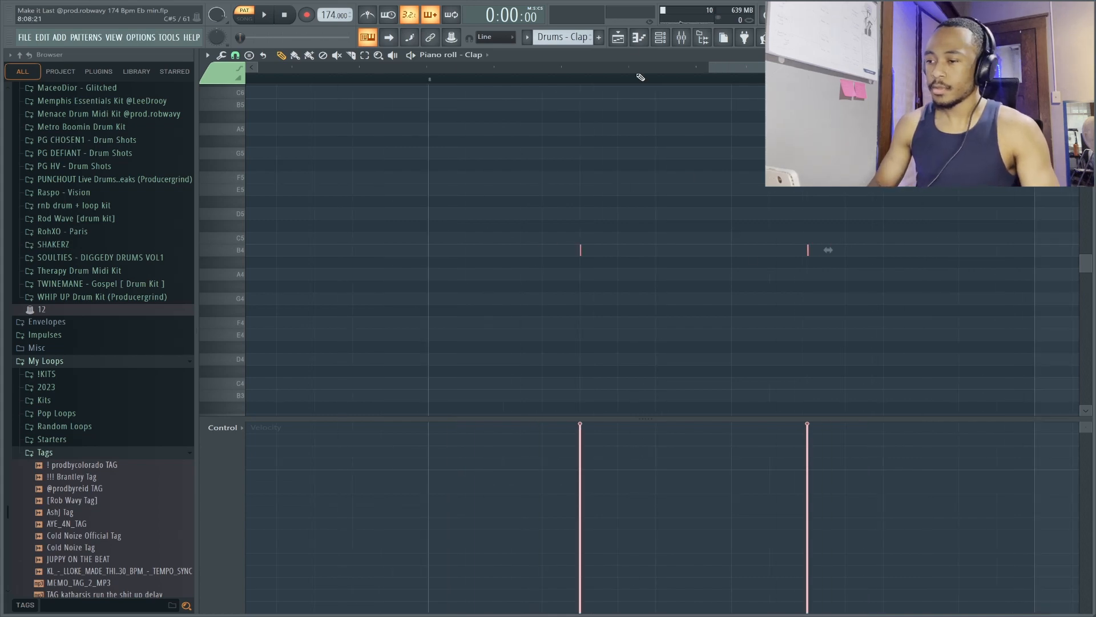
{"action": "left_click", "coordinate": [618, 38]}
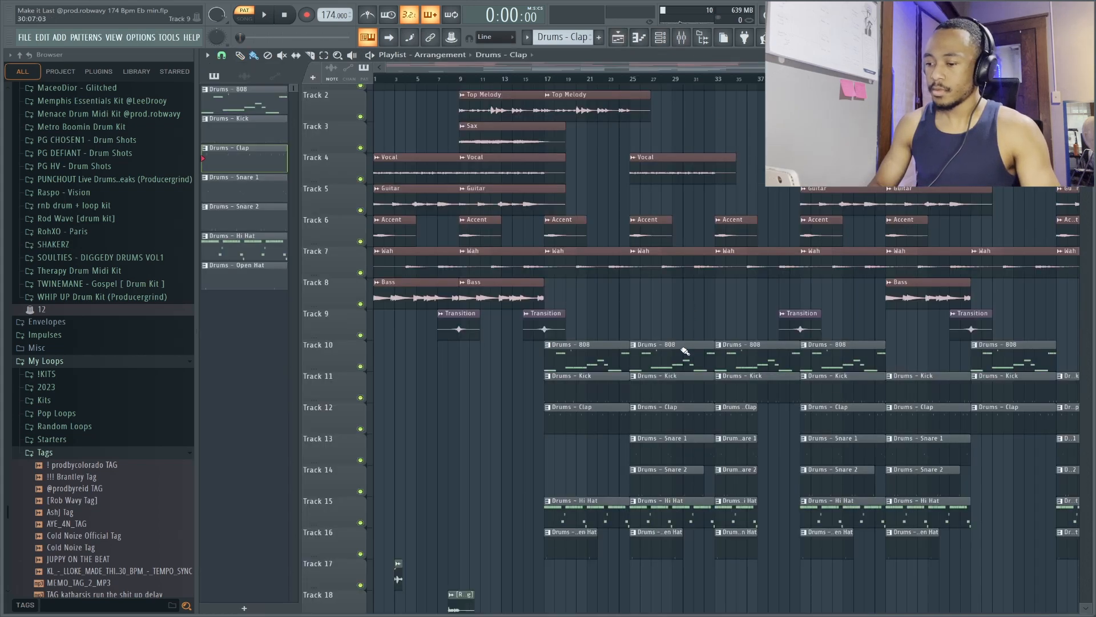
{"action": "double_click", "coordinate": [675, 456]}
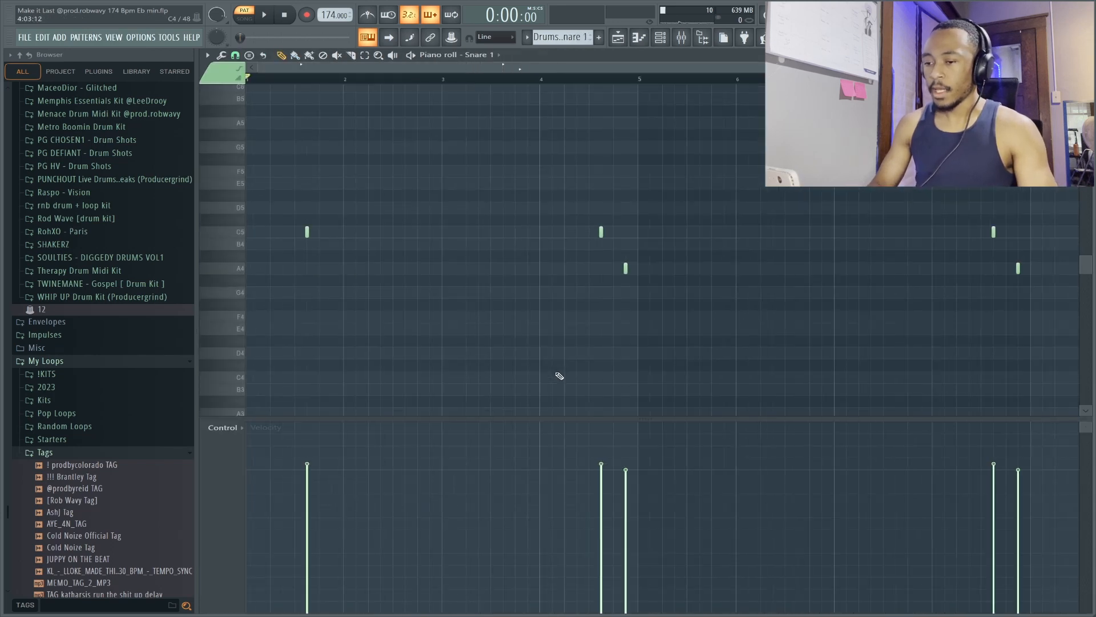
{"action": "key", "text": "space"}
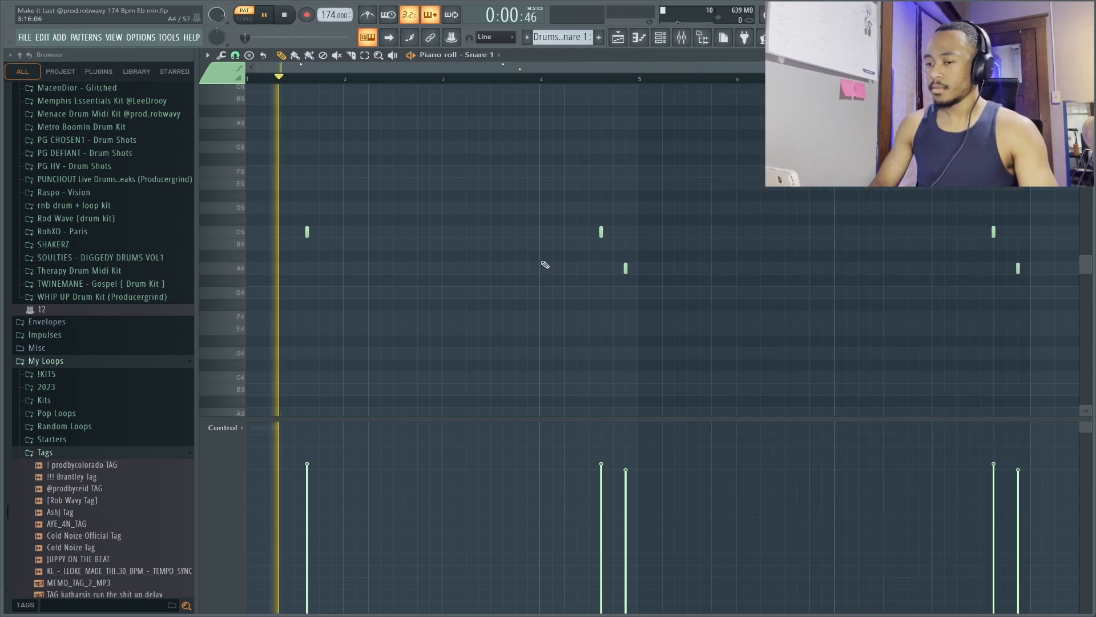
{"action": "key", "text": "space"}
{"action": "left_click", "coordinate": [619, 40]}
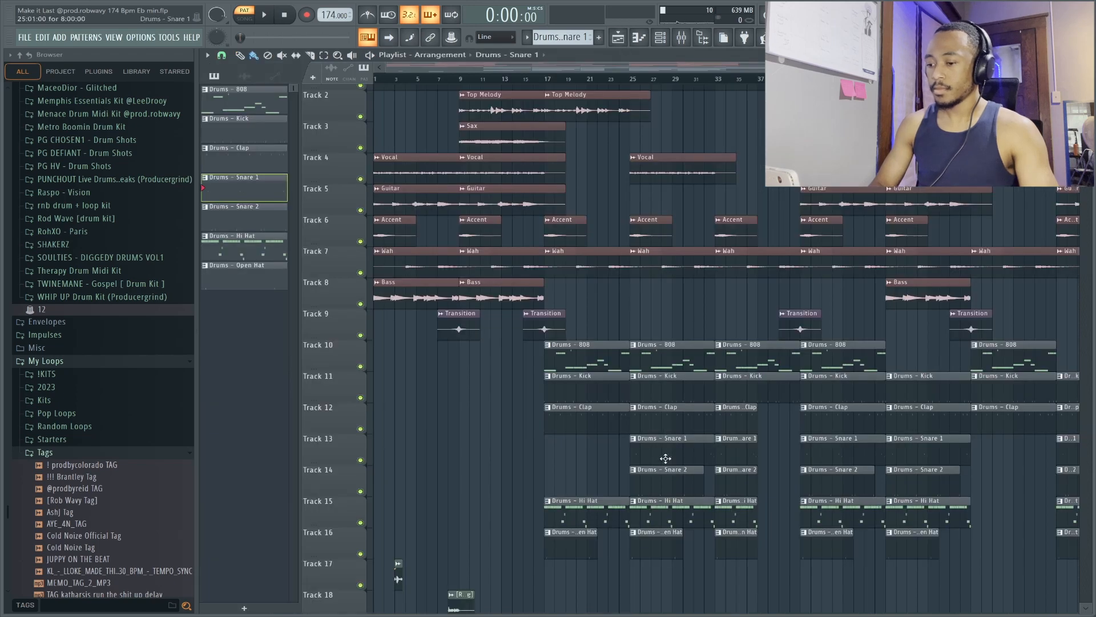
Open the Drums - Snare 2 pattern from Track 14 in the piano roll, play it, and return to the playlist.
{"action": "double_click", "coordinate": [663, 479]}
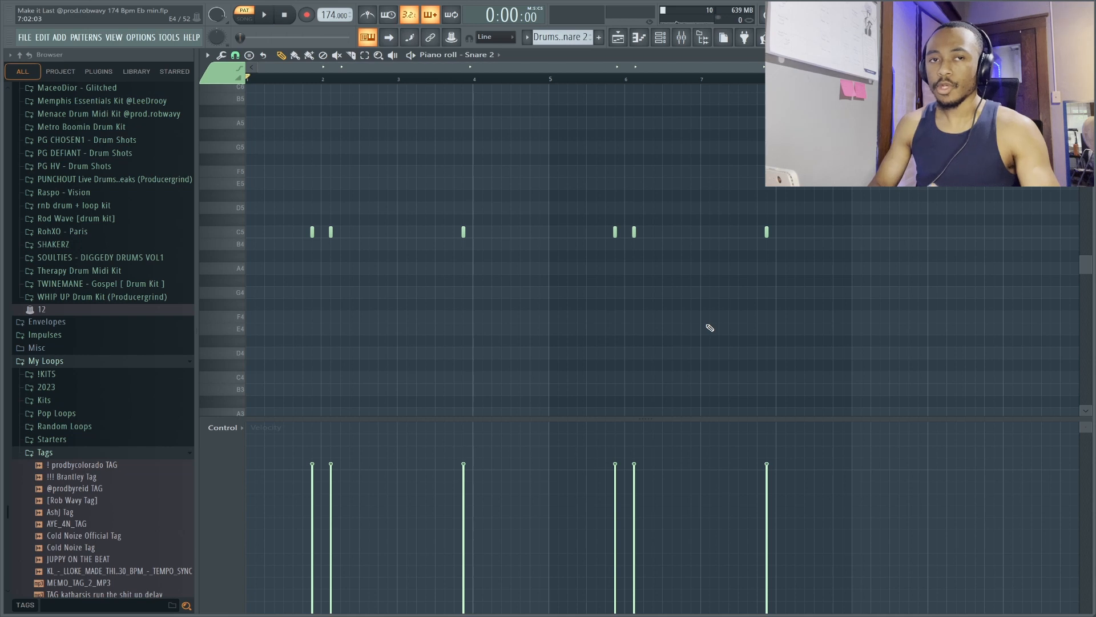
{"action": "key", "text": "space"}
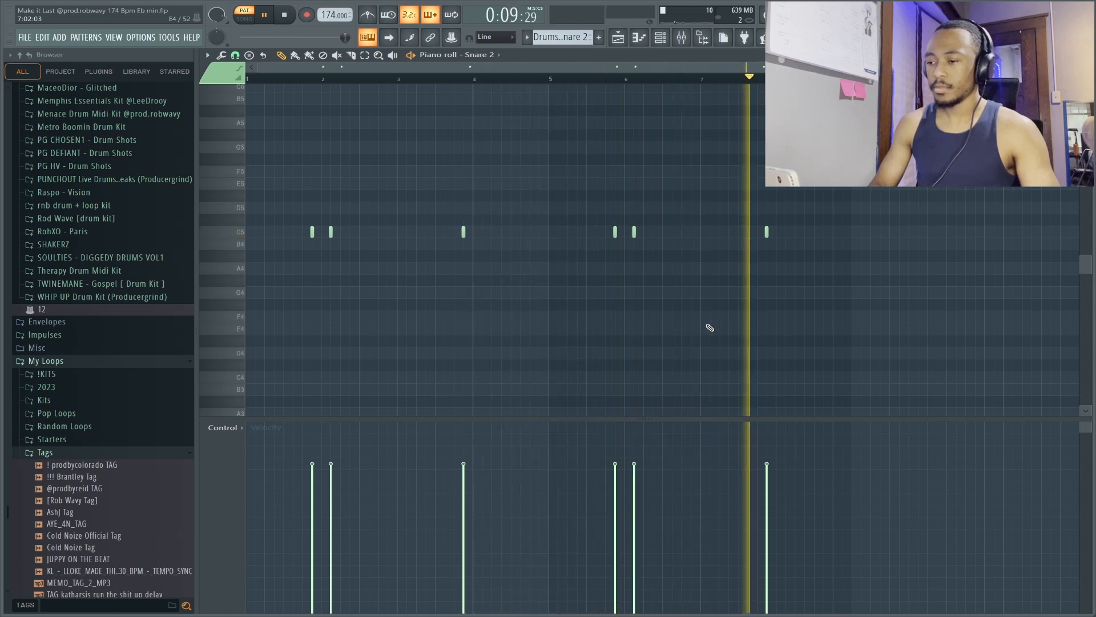
{"action": "key", "text": "space"}
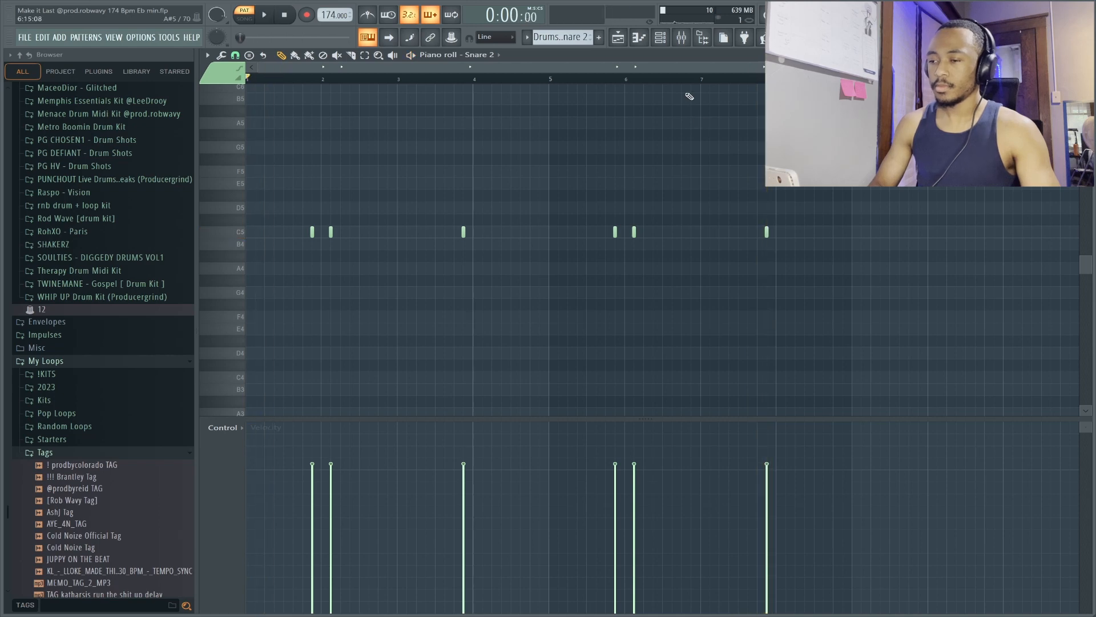
{"action": "left_click", "coordinate": [618, 37]}
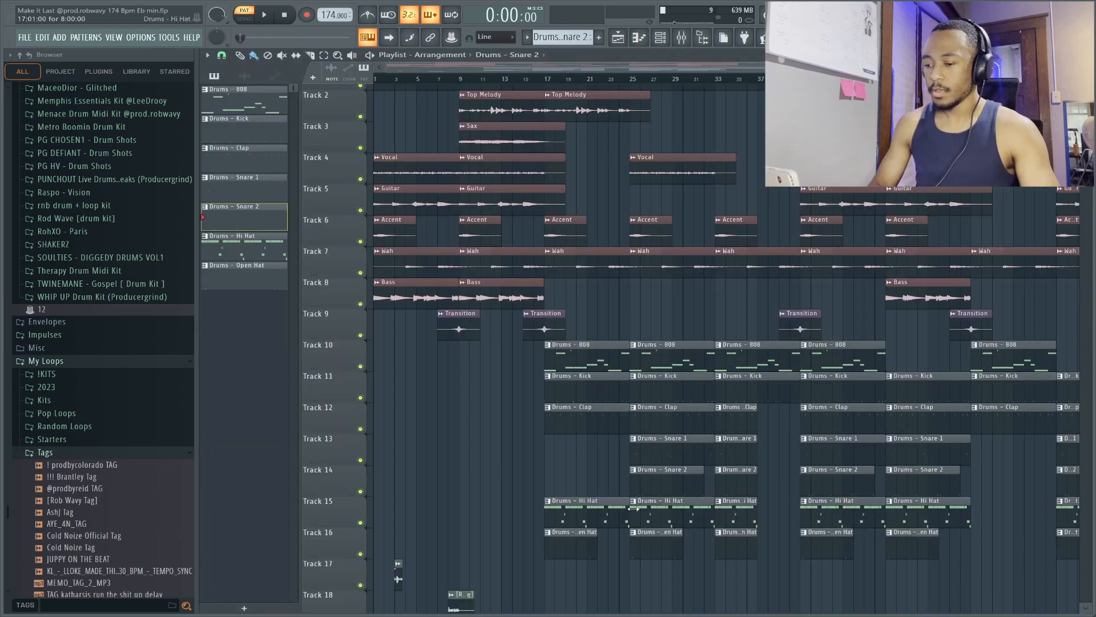
Open the Drums - Hi Hat pattern from Track 15 in the piano roll and play it.
{"action": "double_click", "coordinate": [651, 515]}
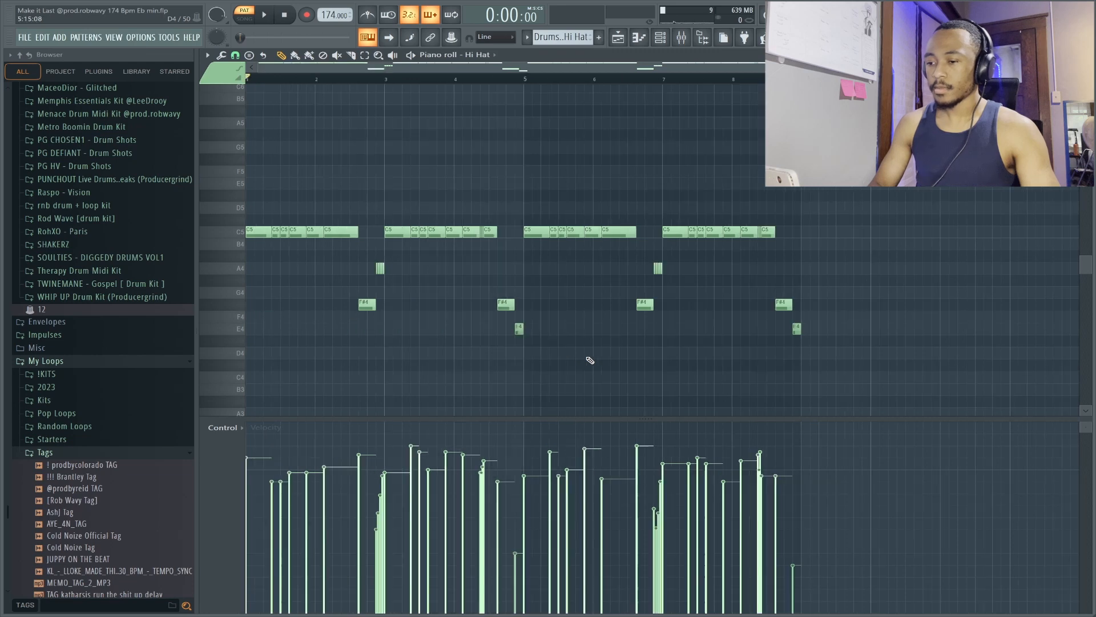
{"action": "key", "text": "space"}
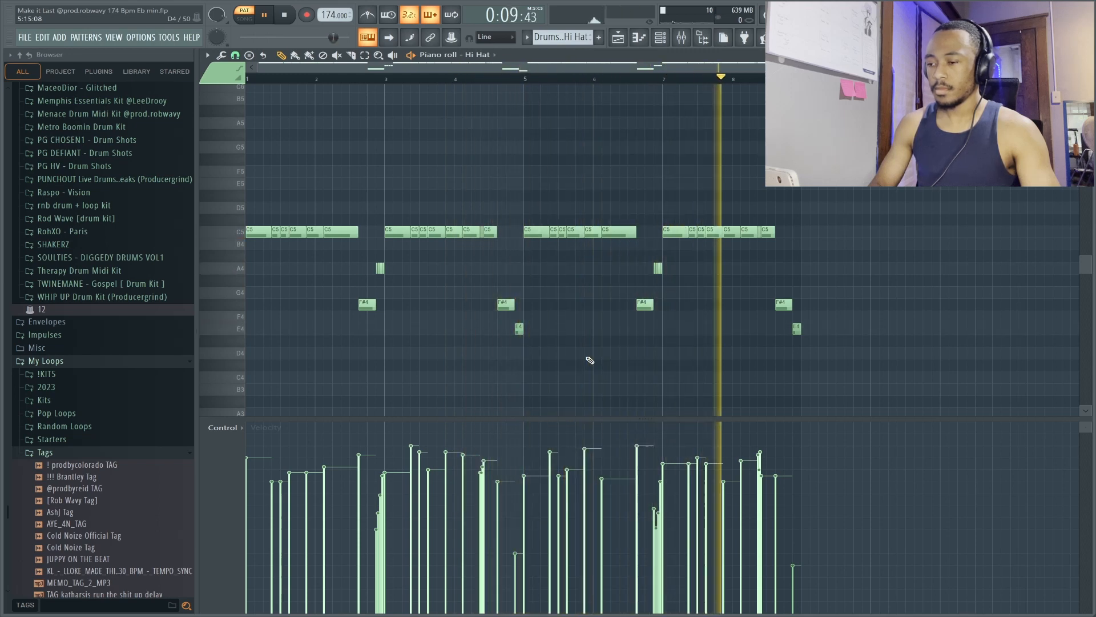
{"action": "key", "text": "space"}
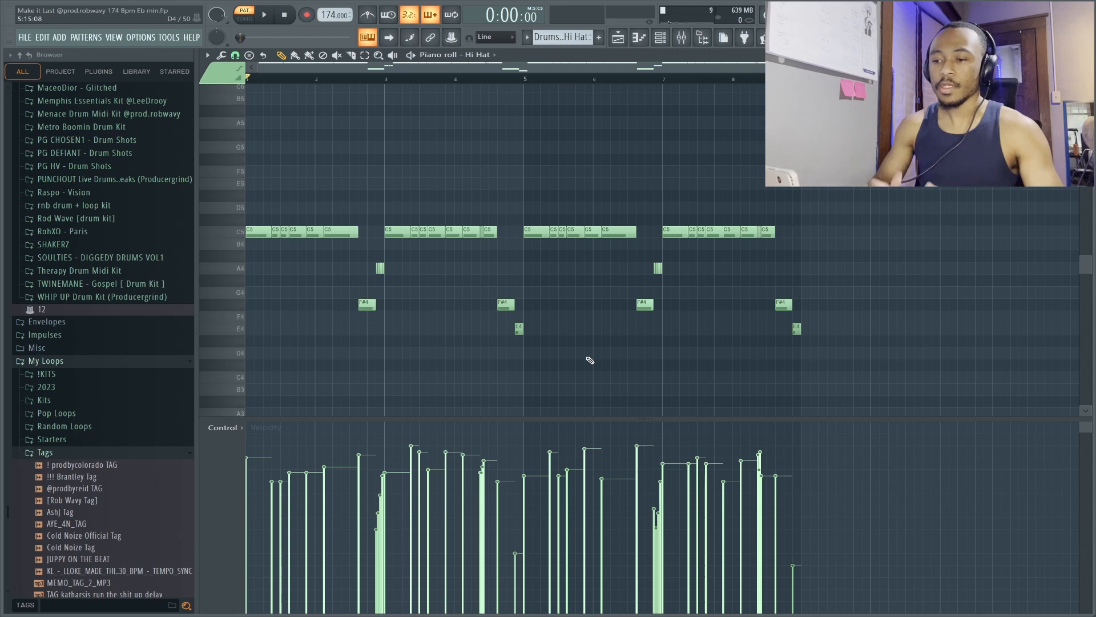
Select the first two C5 hi-hat notes, examine the pattern's note panning instead of velocity, and return to the playlist.
{"action": "left_click_drag", "start_coordinate": [270, 244], "coordinate": [280, 226]}
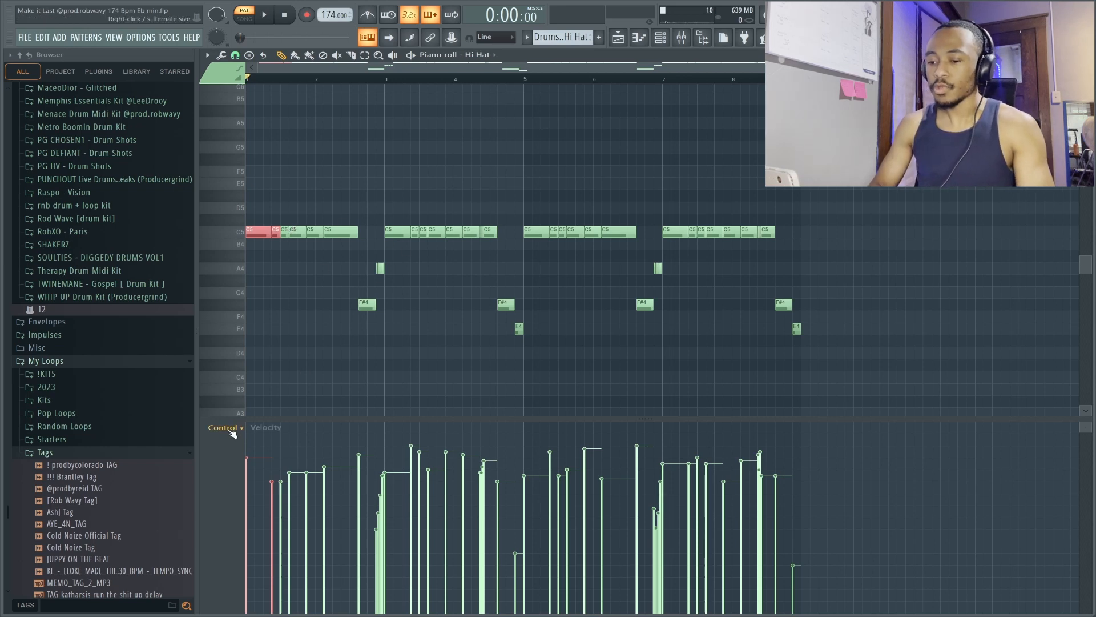
{"action": "scroll", "coordinate": [236, 448], "scroll_direction": "up", "scroll_amount": 1}
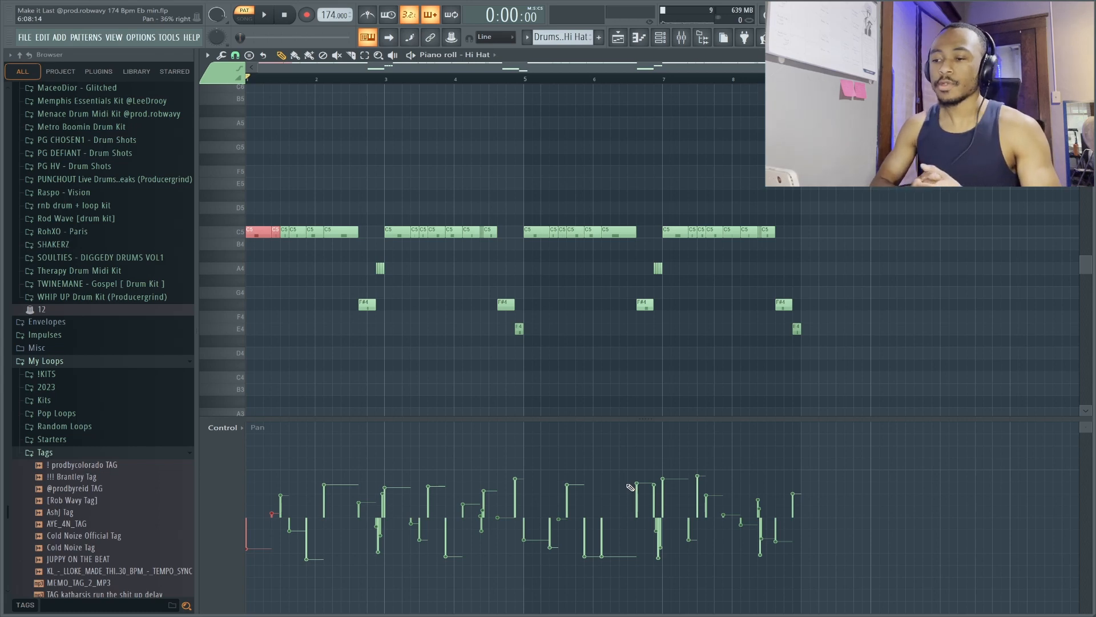
{"action": "left_click", "coordinate": [617, 37]}
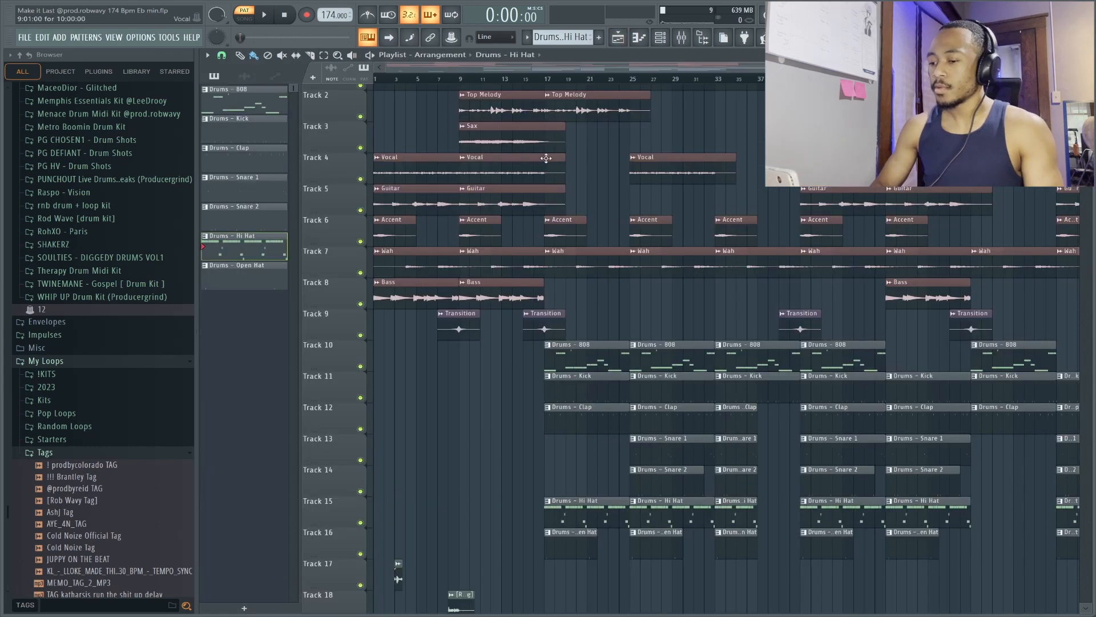
Open the Drums - Open Hat pattern from Track 16 in the piano roll, play it, and return to the playlist.
{"action": "scroll", "coordinate": [562, 503], "scroll_direction": "down", "scroll_amount": 1}
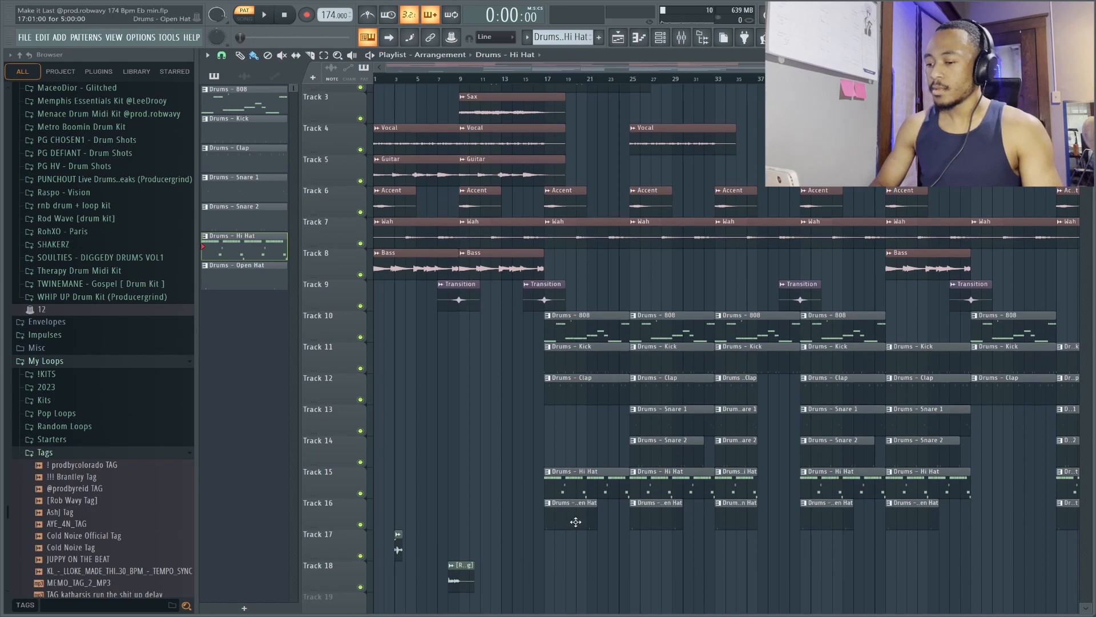
{"action": "double_click", "coordinate": [571, 510]}
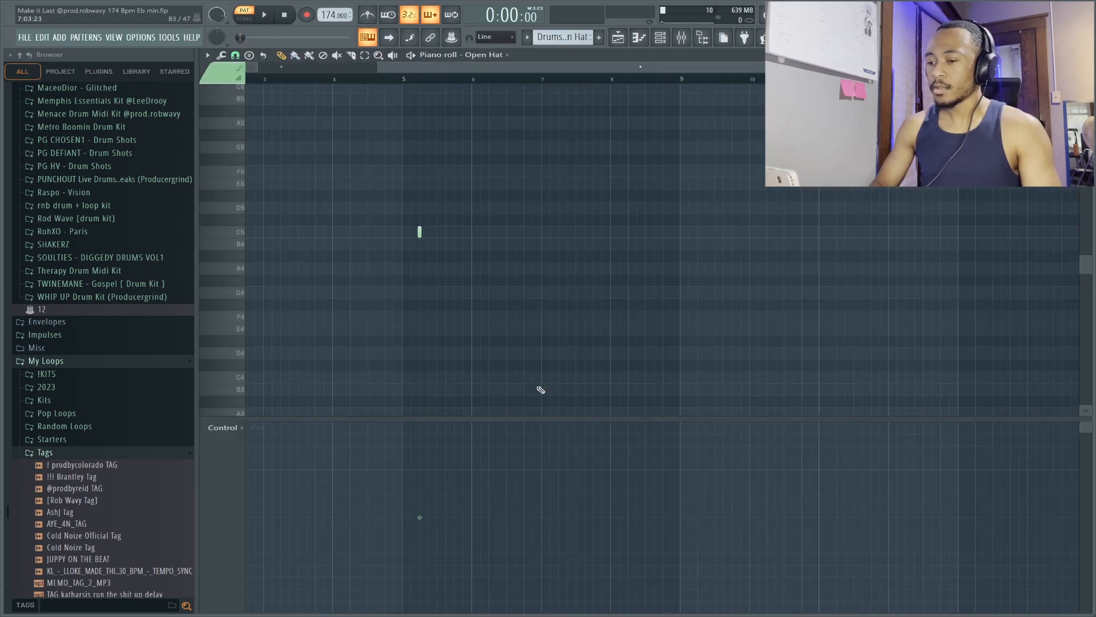
{"action": "key", "text": "space"}
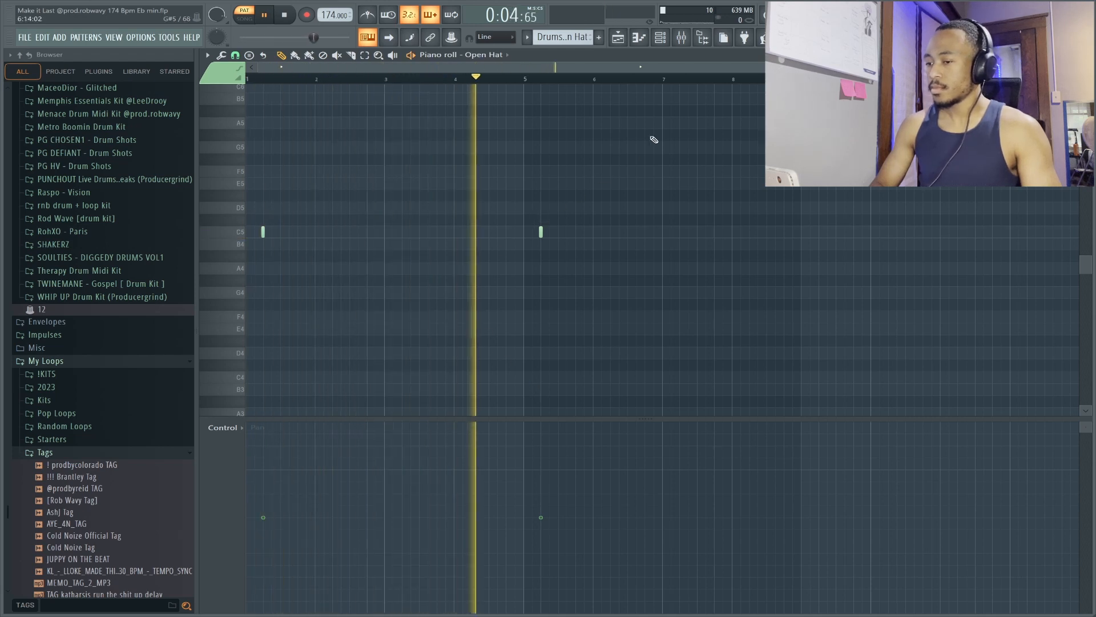
{"action": "left_click", "coordinate": [619, 38]}
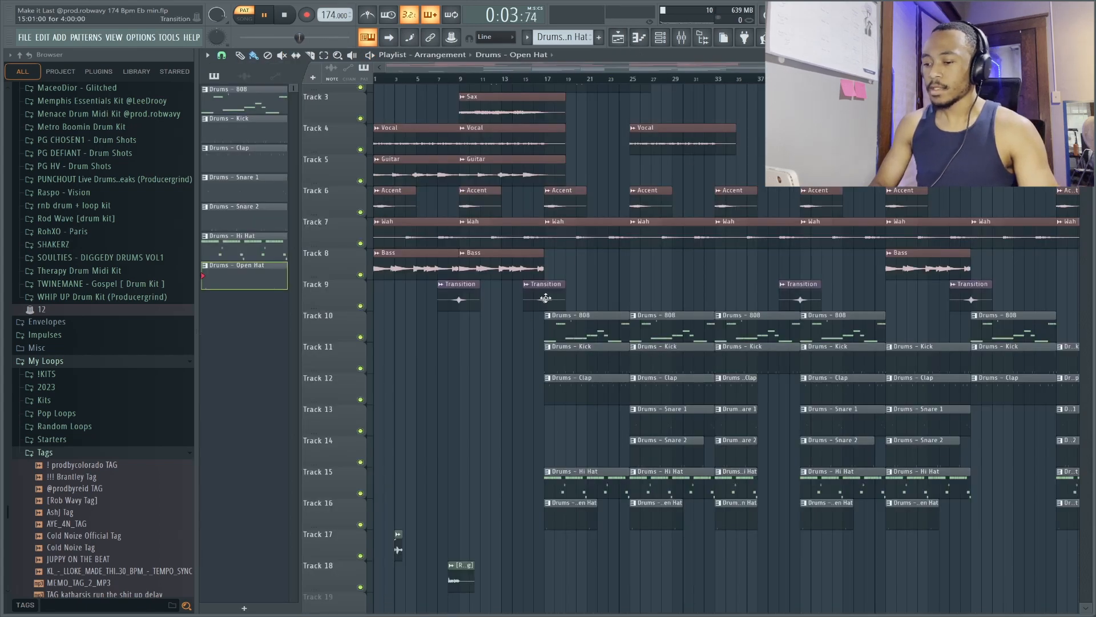
Open the sample settings of the Transition clip on Track 9, move playback back near the start and pause it.
{"action": "left_click", "coordinate": [545, 299]}
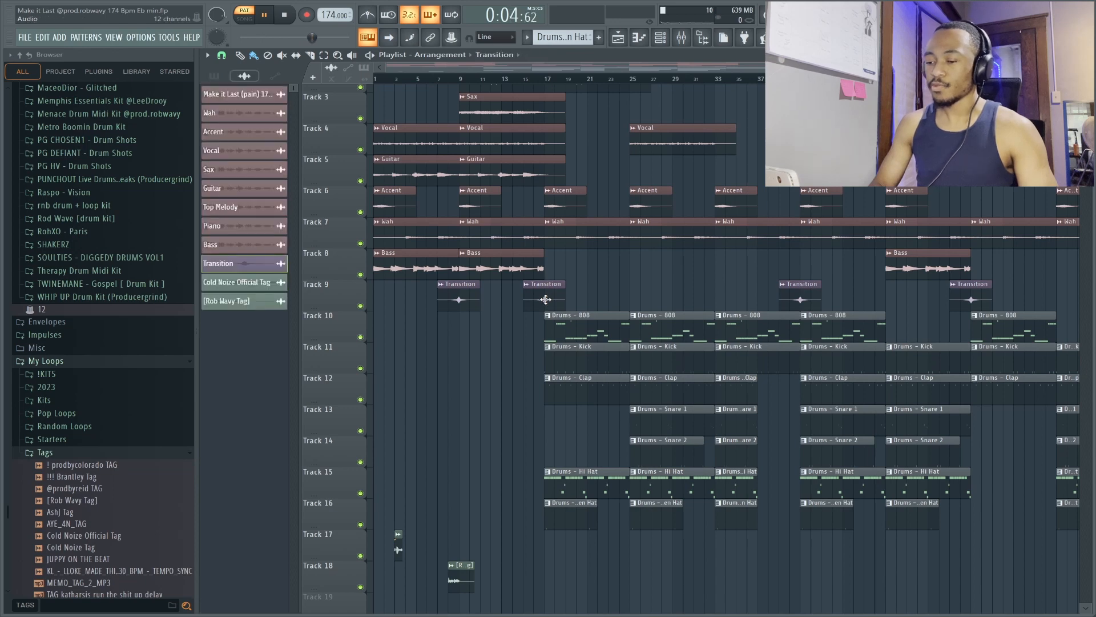
{"action": "double_click", "coordinate": [555, 295]}
{"action": "left_click", "coordinate": [247, 37]}
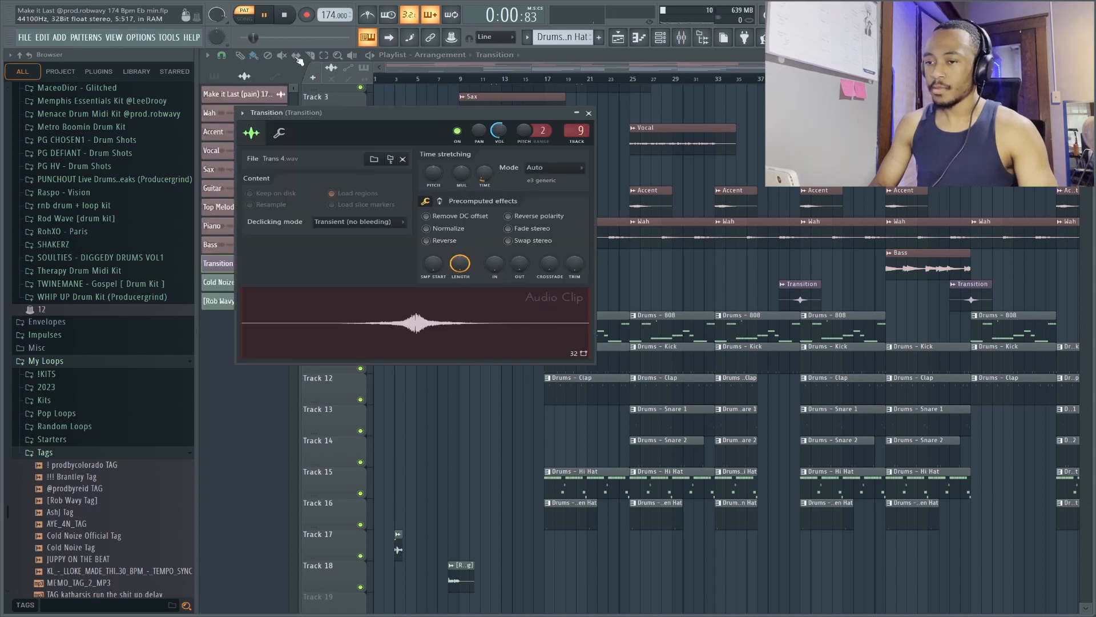
{"action": "left_click", "coordinate": [264, 14]}
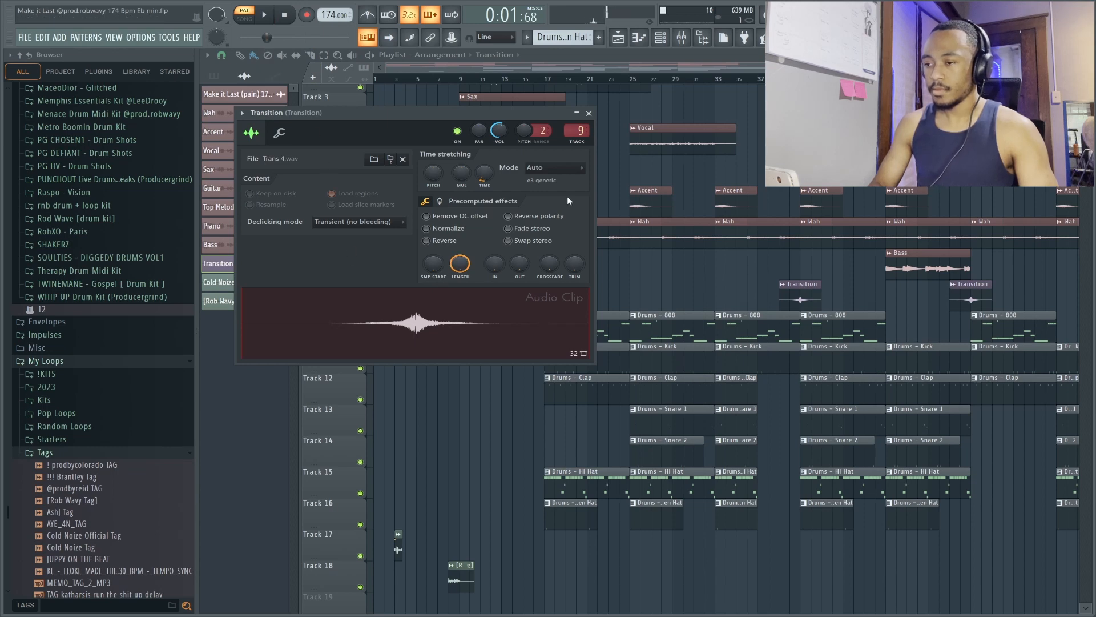
Examine the settings of the Fruity Delay 2 and ValhallaVintageVerb effects on the Transition mixer track.
{"action": "left_click", "coordinate": [679, 40]}
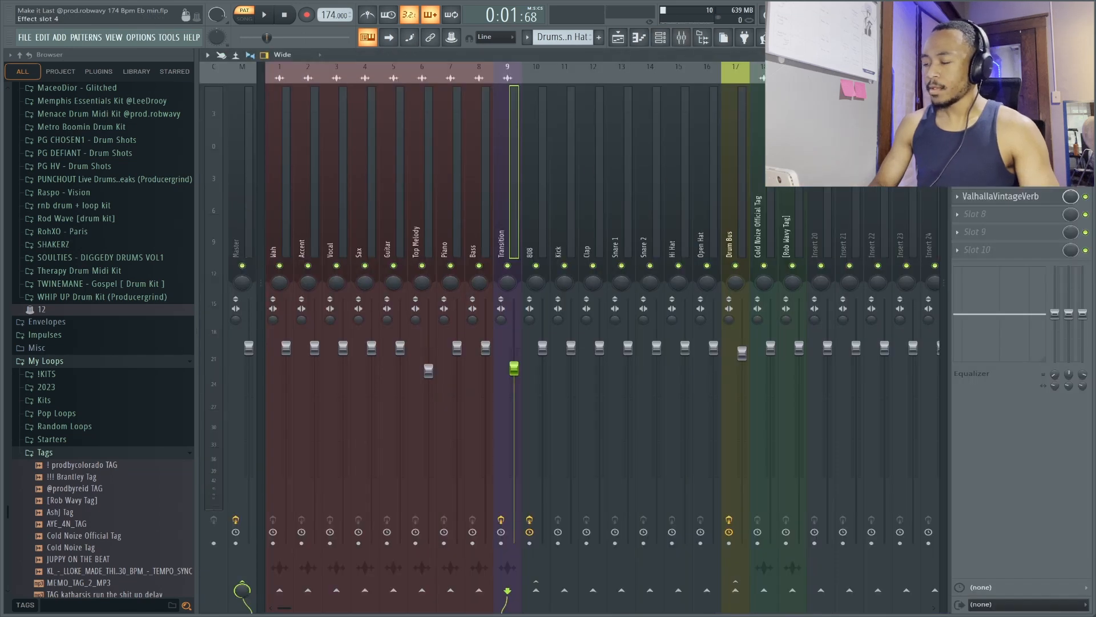
{"action": "left_click", "coordinate": [1000, 143]}
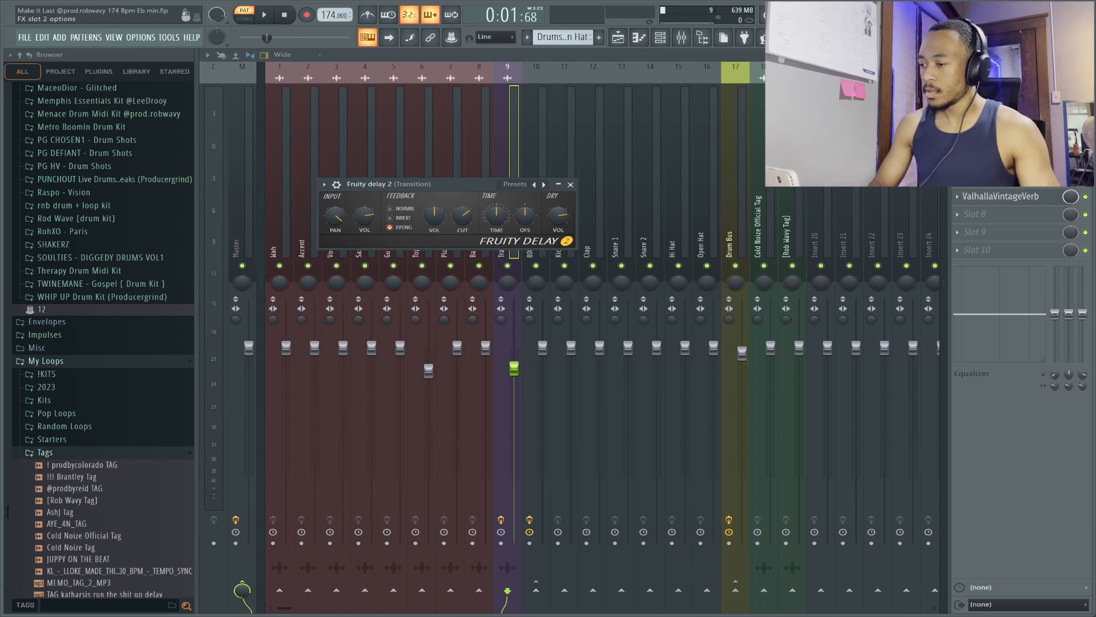
{"action": "left_click", "coordinate": [1020, 200]}
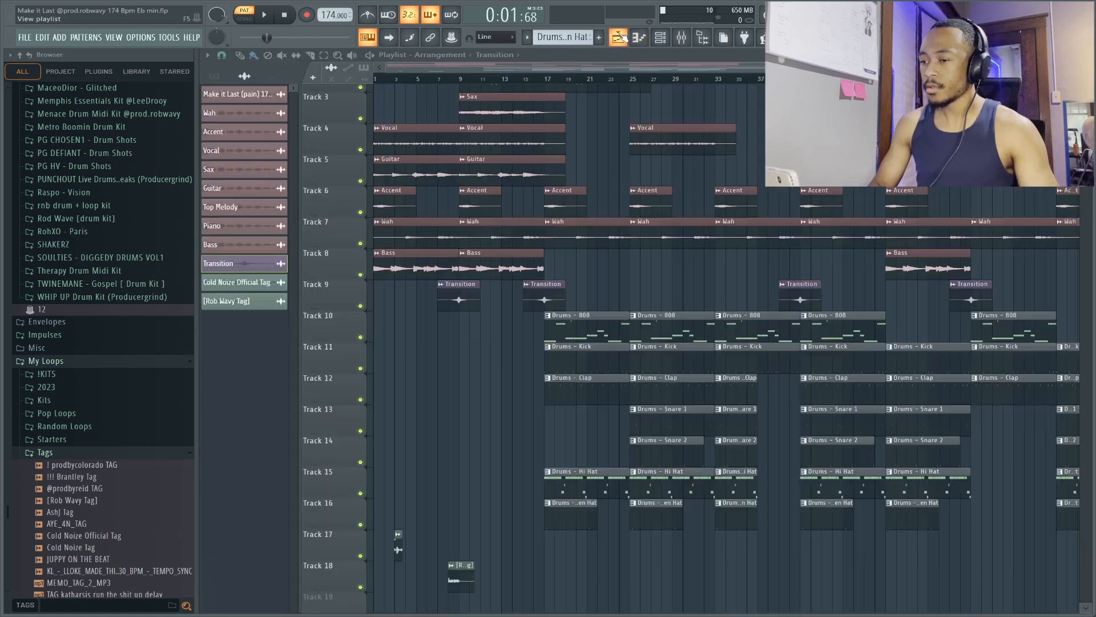
{"action": "left_click", "coordinate": [618, 37]}
{"action": "left_click", "coordinate": [681, 37]}
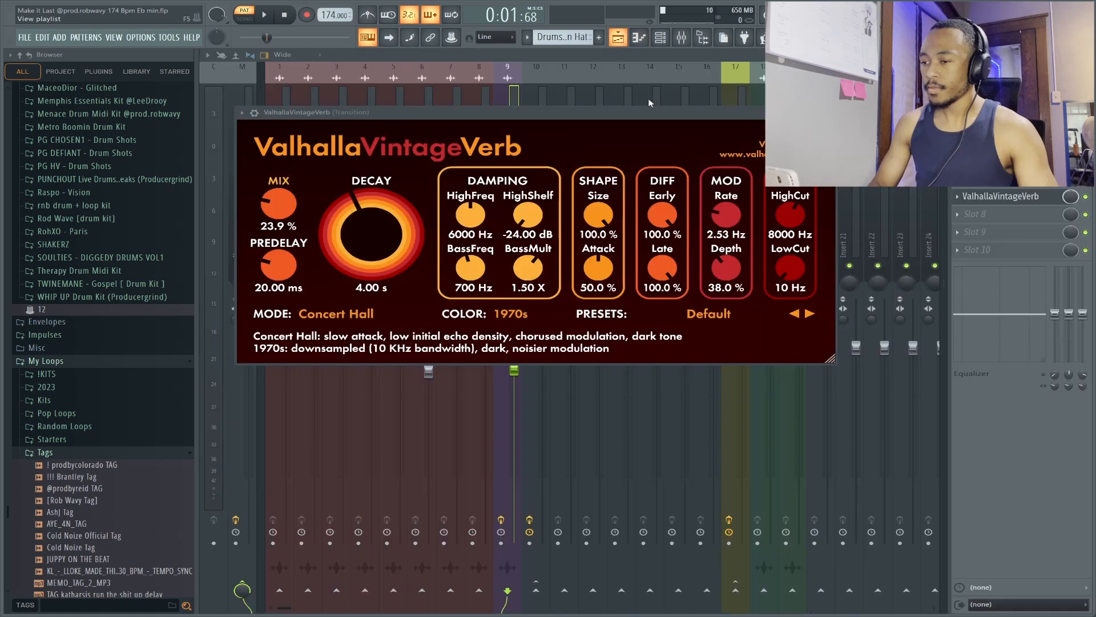
{"action": "left_click", "coordinate": [830, 112]}
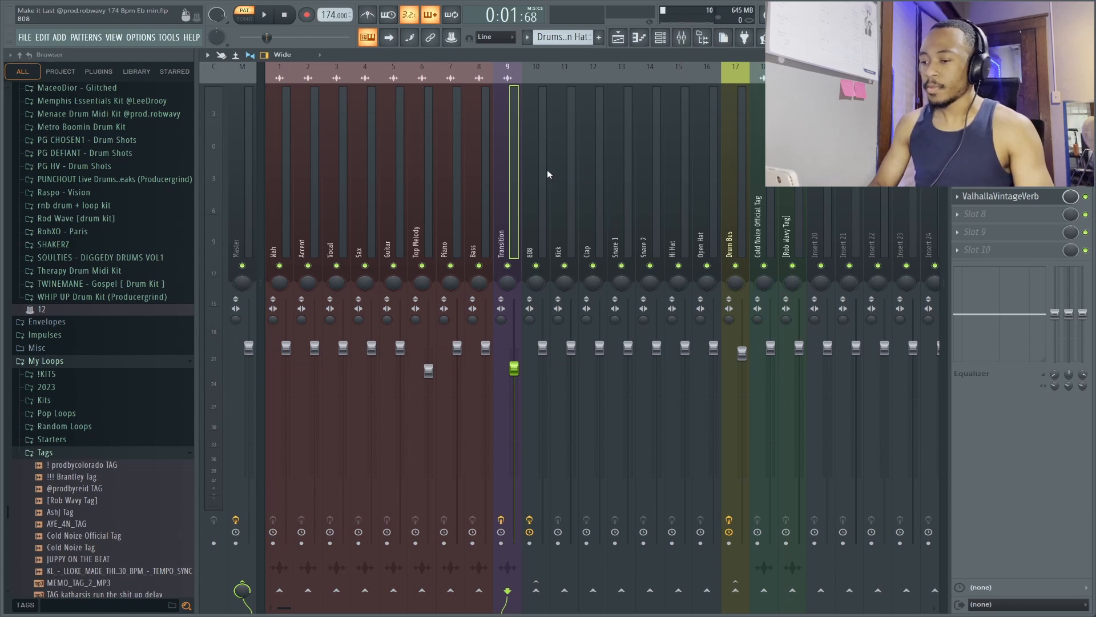
Select the Drum Bus mixer track to review its effect slots, and return to the playlist to view the wider arrangement.
{"action": "left_click", "coordinate": [739, 188]}
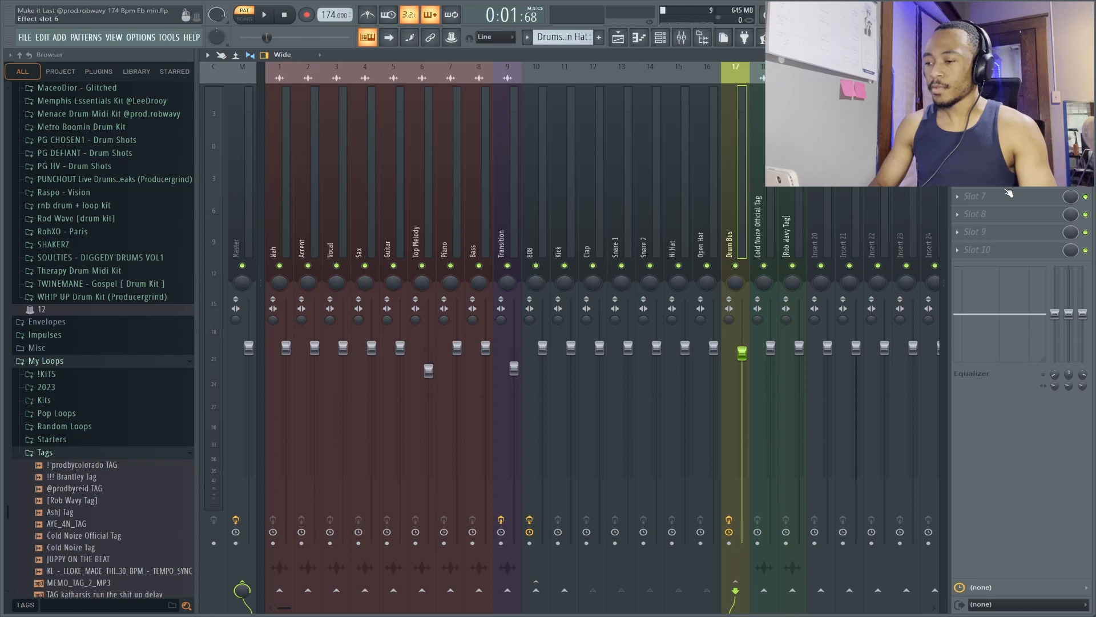
{"action": "left_click", "coordinate": [618, 38]}
{"action": "scroll", "coordinate": [662, 241], "scroll_direction": "down", "scroll_amount": 2}
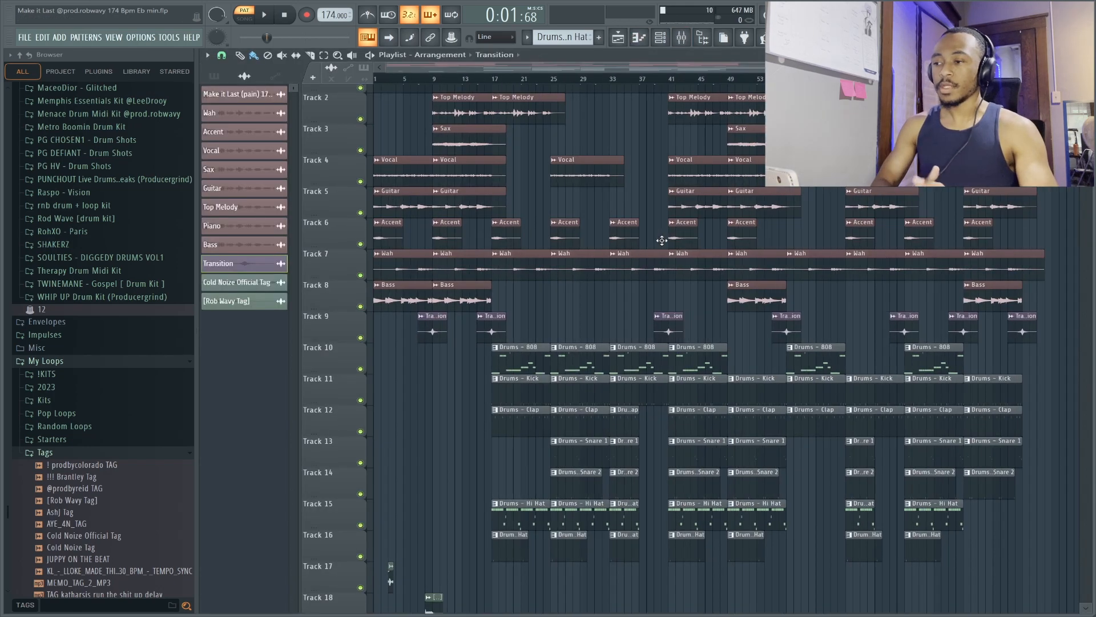